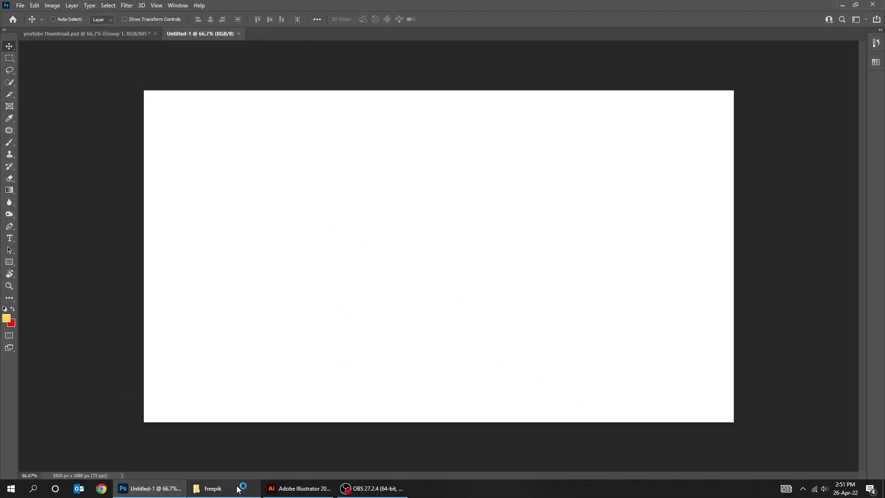
Place the pointing-man photo on the 1920×1080 canvas, enlarged and shifted to the right.
{"action": "left_click_drag", "start_coordinate": [417, 182], "coordinate": [368, 344]}
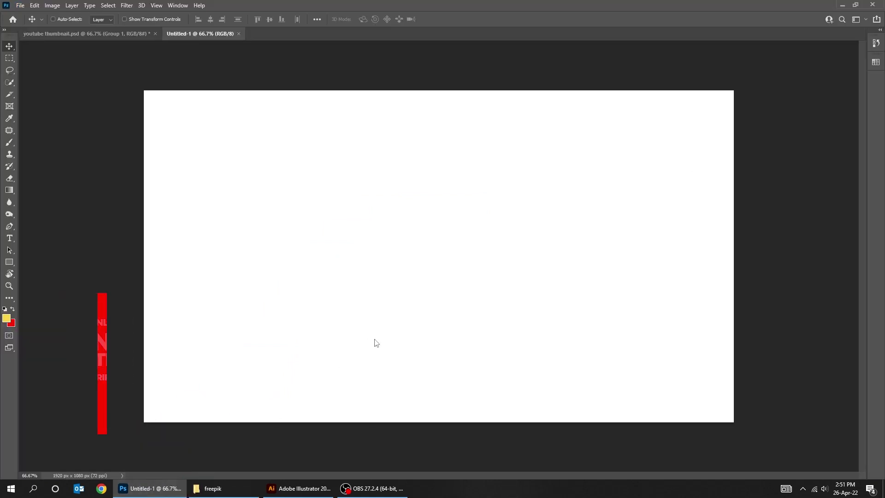
{"action": "key", "text": "ctrl+minus"}
{"action": "key", "text": "ctrl+minus"}
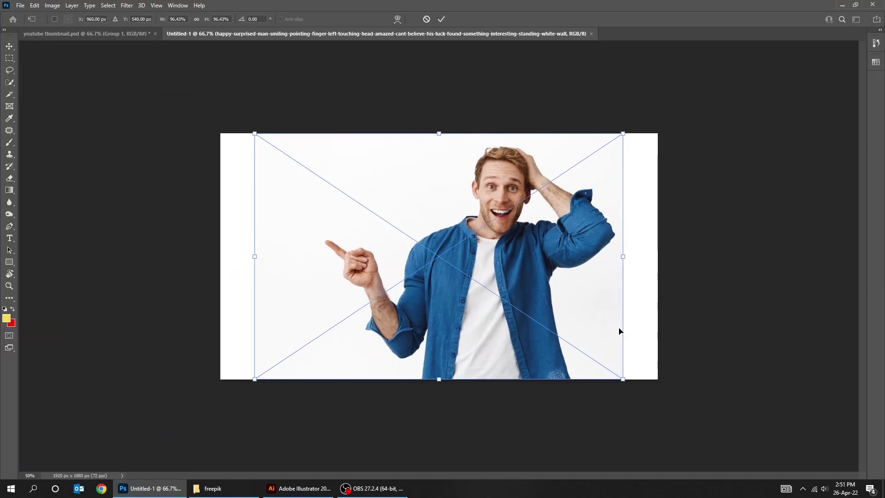
{"action": "left_click_drag", "start_coordinate": [562, 337], "coordinate": [624, 379]}
{"action": "left_click_drag", "start_coordinate": [513, 293], "coordinate": [538, 320]}
{"action": "left_click_drag", "start_coordinate": [650, 160], "coordinate": [636, 168]}
{"action": "left_click_drag", "start_coordinate": [512, 254], "coordinate": [538, 251]}
{"action": "key", "text": "Return"}
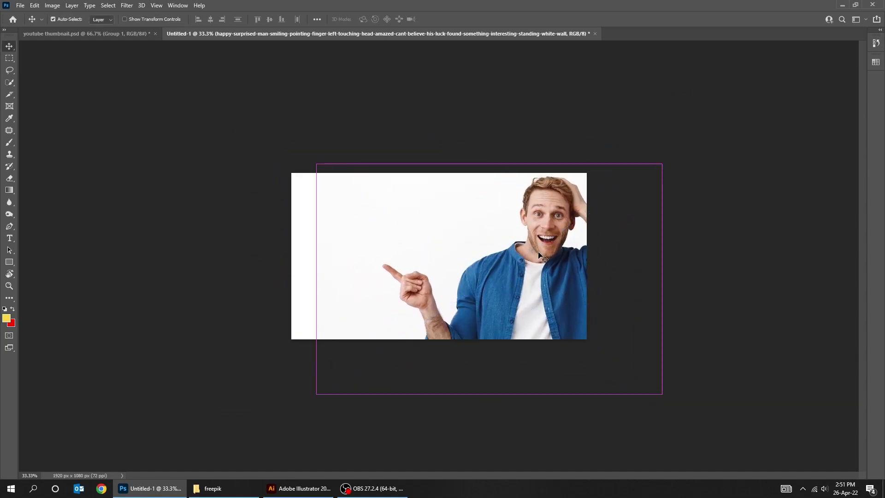
Zoom back in, hide the tool panels and show the Layers panel.
{"action": "key", "text": "ctrl+plus"}
{"action": "key", "text": "ctrl+plus"}
{"action": "key", "text": "Tab"}
{"action": "key", "text": "Tab"}
{"action": "key", "text": "F7"}
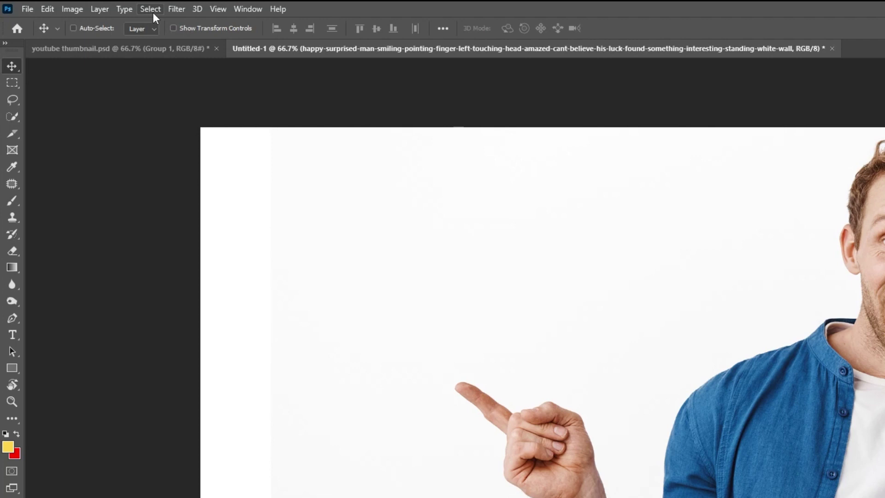
Cut the man out of his white backdrop with Select Subject and a layer mask.
{"action": "left_click", "coordinate": [109, 7]}
{"action": "left_click", "coordinate": [190, 160]}
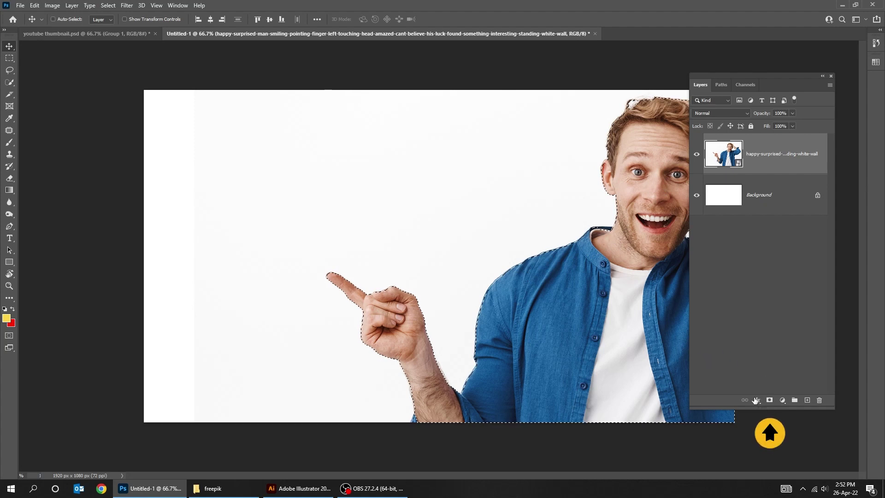
{"action": "left_click", "coordinate": [769, 401]}
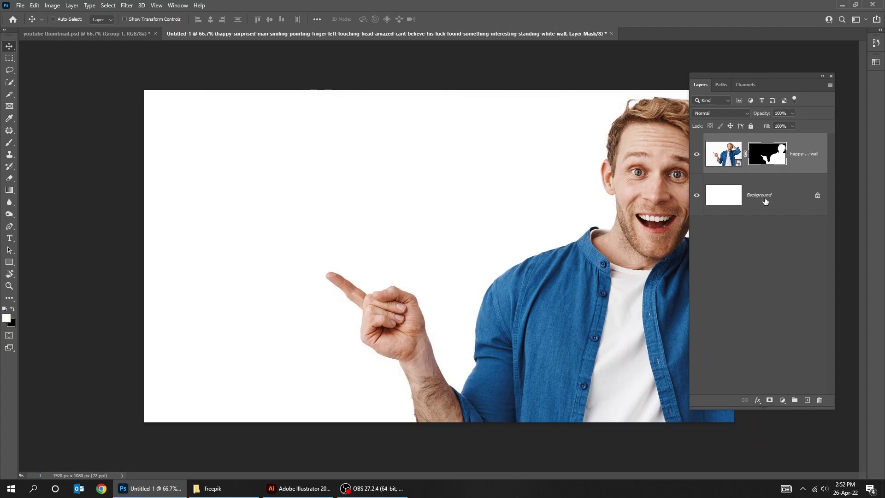
{"action": "left_click", "coordinate": [768, 202]}
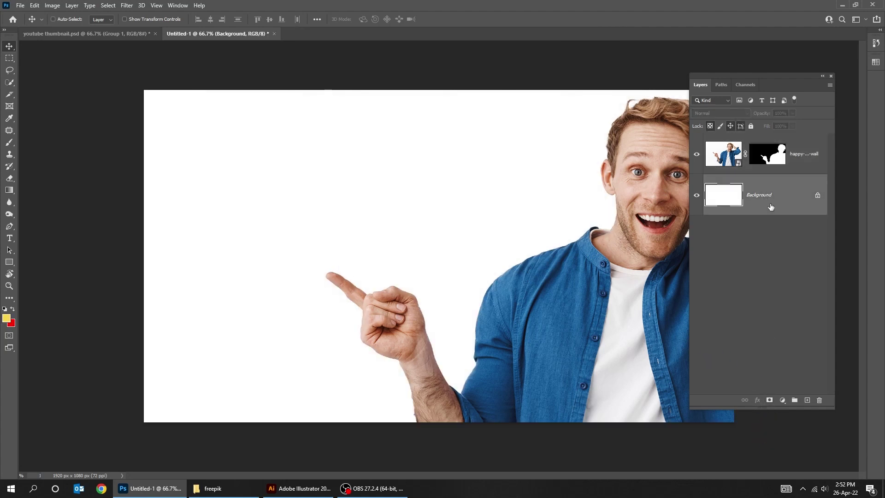
{"action": "left_click", "coordinate": [696, 197]}
{"action": "left_click", "coordinate": [696, 195]}
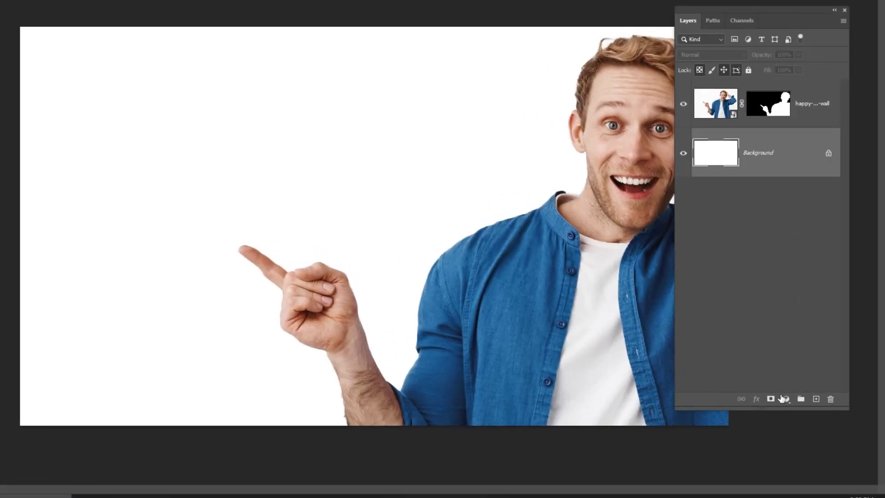
Add a Solid Color fill layer in yellow #fcd449 behind the man.
{"action": "left_click", "coordinate": [783, 401]}
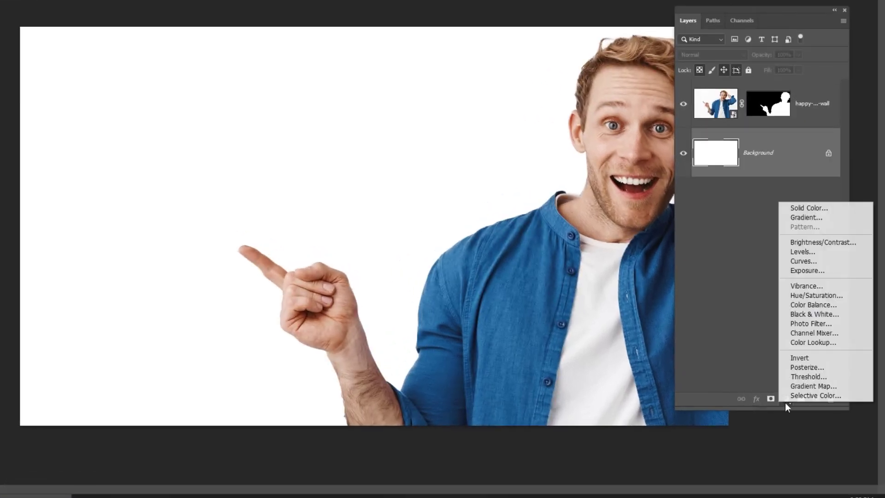
{"action": "left_click", "coordinate": [803, 209]}
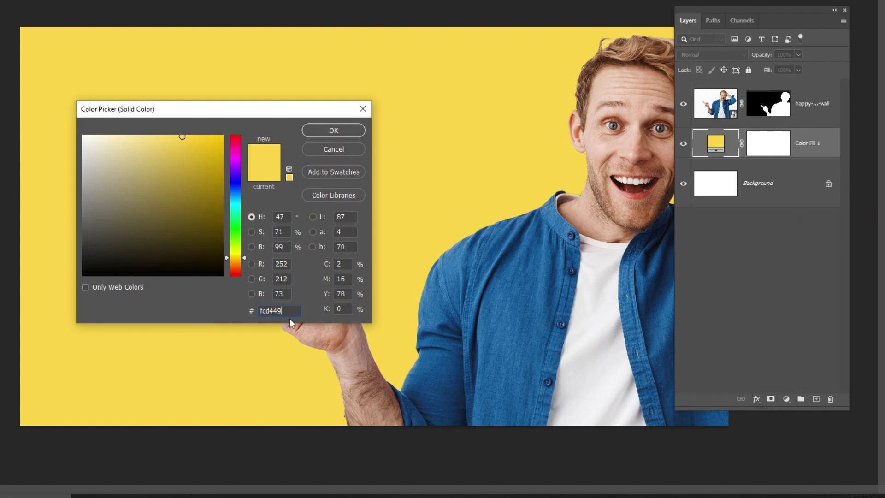
{"action": "left_click", "coordinate": [344, 130]}
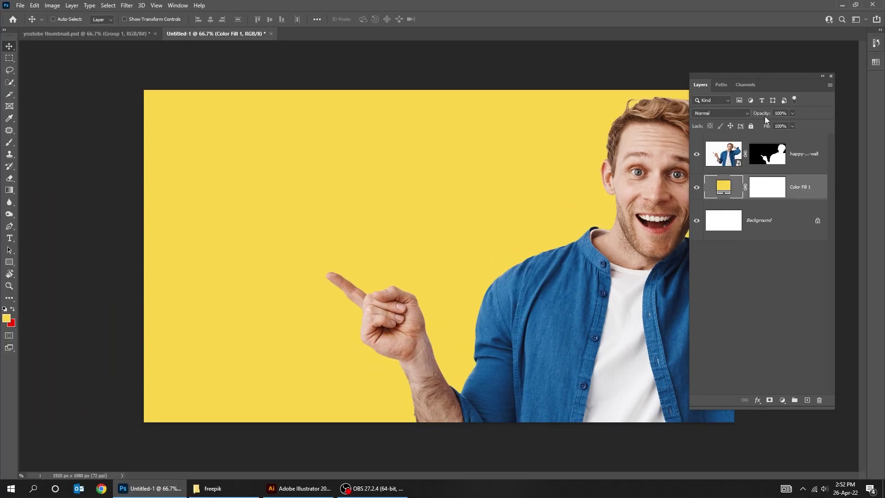
Open the 19407 zoom-lines EPS file from the freepik folder.
{"action": "left_click_drag", "start_coordinate": [716, 395], "coordinate": [714, 253]}
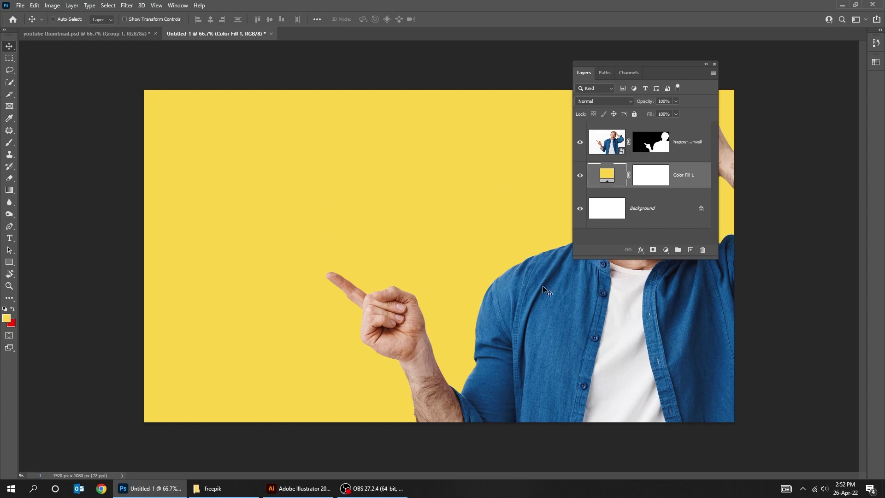
{"action": "left_click", "coordinate": [235, 489]}
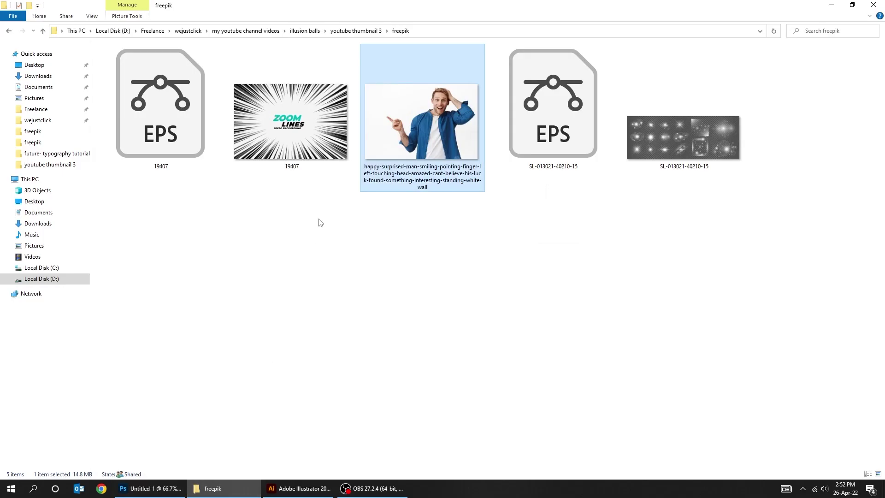
{"action": "double_click", "coordinate": [162, 143]}
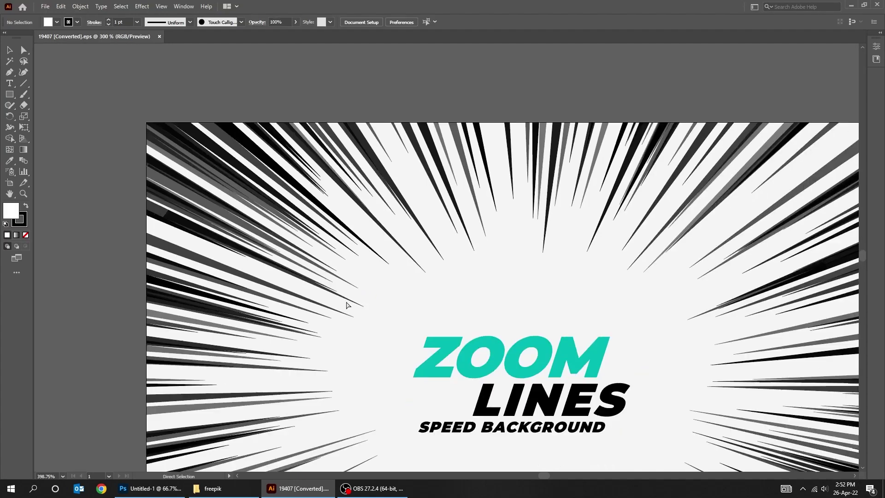
Release the clipping mask on the zoom-lines artwork and ungroup it.
{"action": "scroll", "coordinate": [423, 306], "scroll_direction": "down", "scroll_amount": 3}
{"action": "scroll", "coordinate": [423, 306], "scroll_direction": "right", "scroll_amount": 3}
{"action": "scroll", "coordinate": [275, 178], "scroll_direction": "up", "scroll_amount": 1}
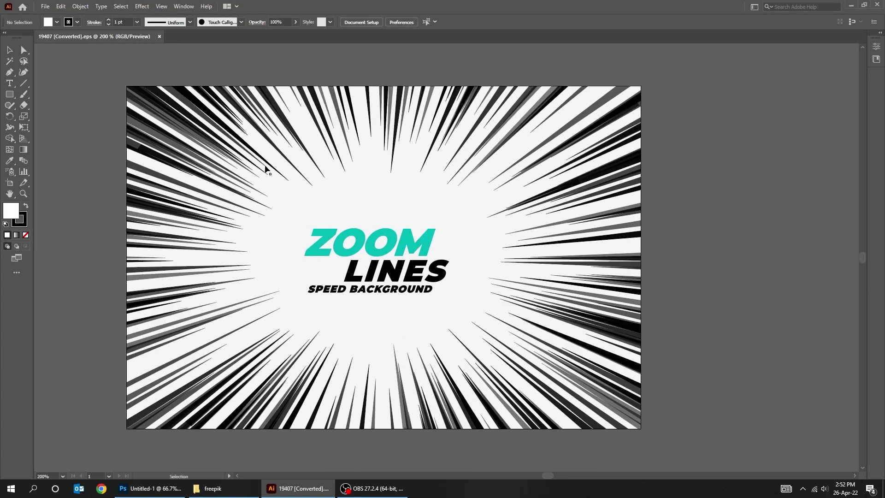
{"action": "left_click", "coordinate": [233, 157]}
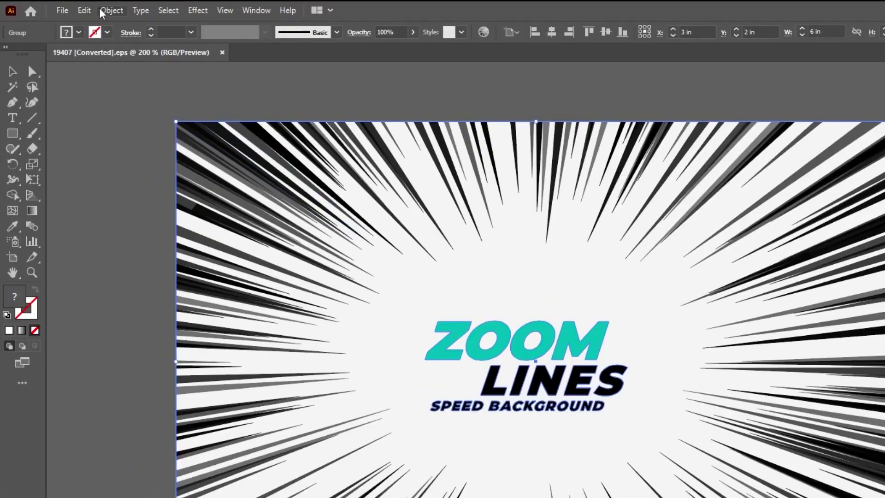
{"action": "left_click", "coordinate": [81, 6]}
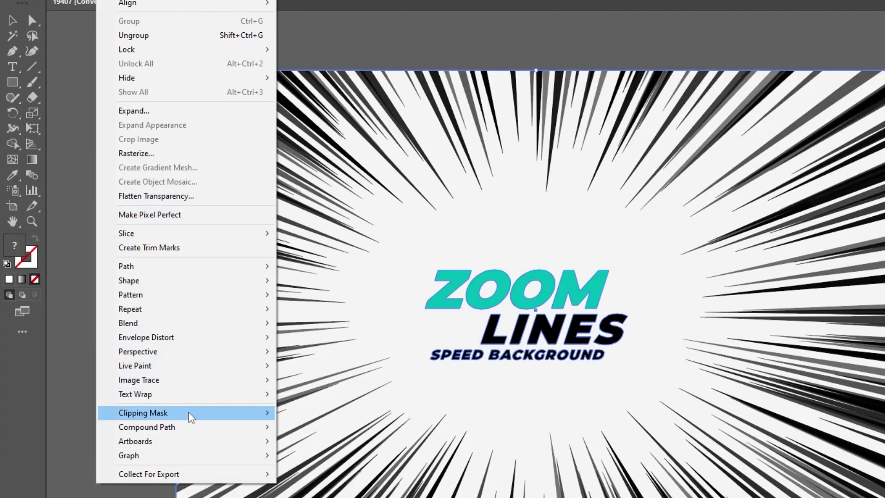
{"action": "mouse_move", "coordinate": [189, 464]}
{"action": "left_click", "coordinate": [309, 427]}
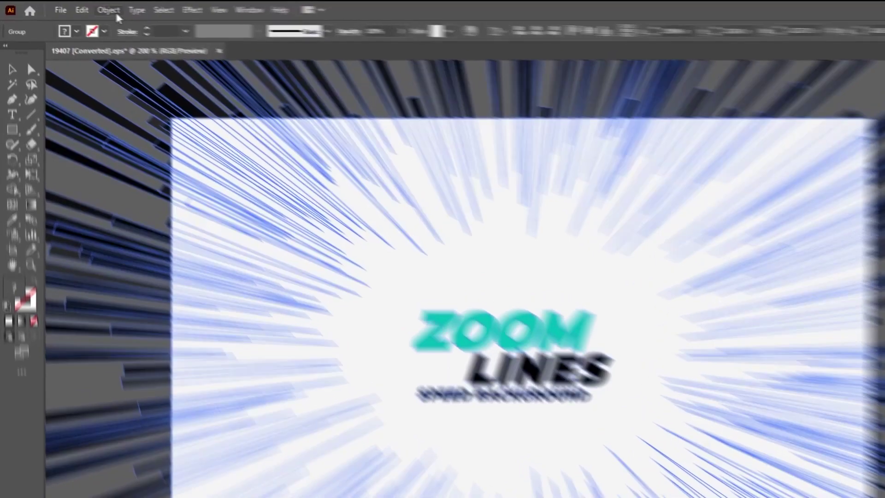
{"action": "left_click", "coordinate": [80, 6]}
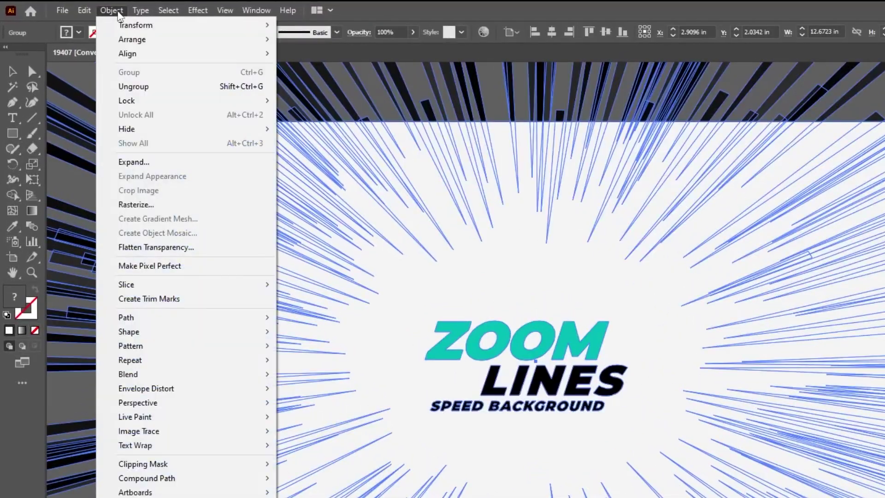
{"action": "left_click", "coordinate": [138, 87]}
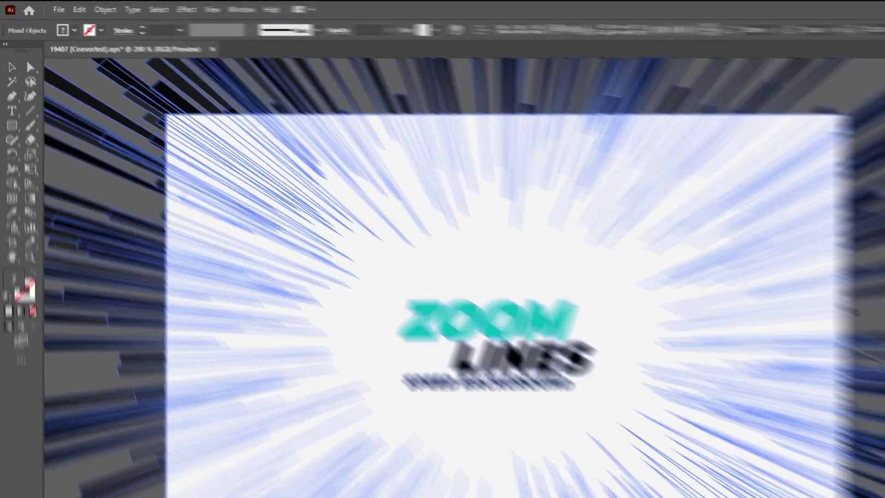
Delete the ZOOM, LINES and SPEED BACKGROUND titles, leaving only the speed lines.
{"action": "key", "text": "a"}
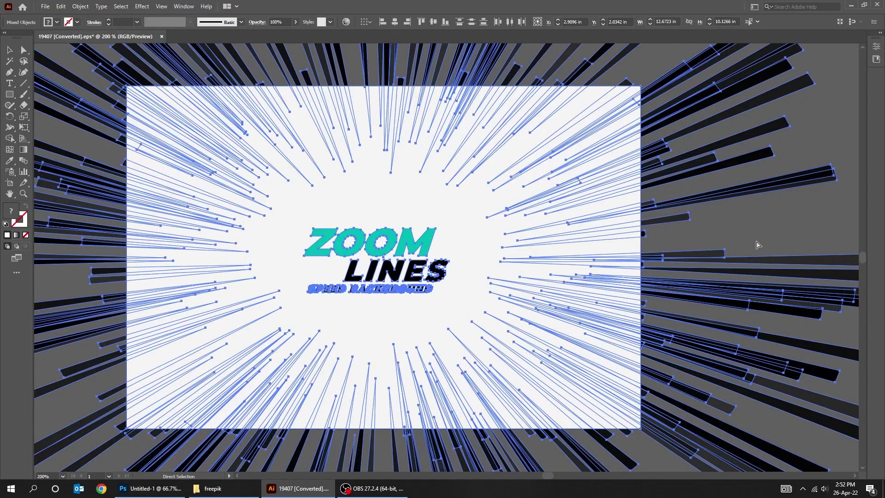
{"action": "left_click", "coordinate": [719, 236]}
{"action": "key", "text": "v"}
{"action": "left_click", "coordinate": [393, 259]}
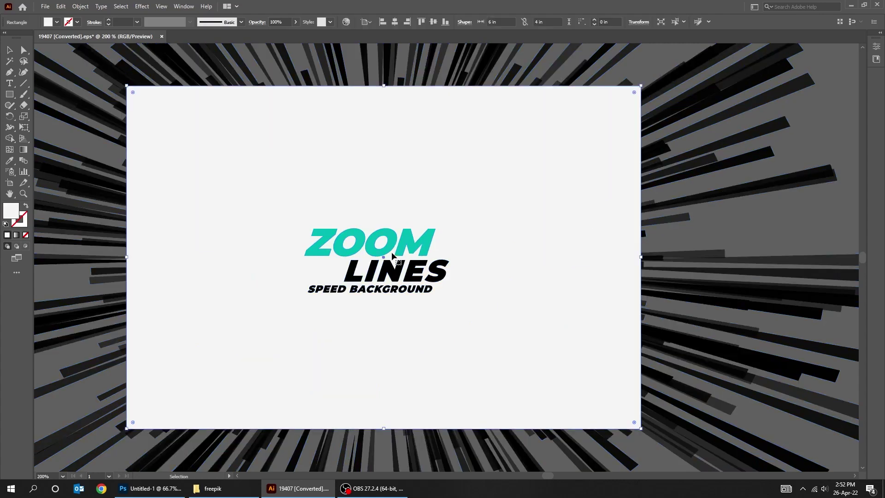
{"action": "left_click", "coordinate": [391, 251]}
{"action": "key", "text": "Delete"}
{"action": "left_click", "coordinate": [394, 272]}
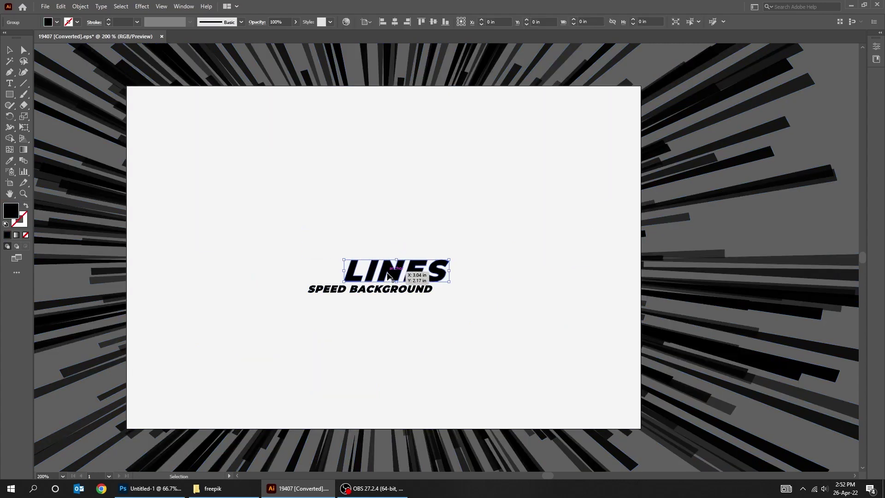
{"action": "key", "text": "Delete"}
{"action": "left_click", "coordinate": [392, 289]}
{"action": "key", "text": "Delete"}
{"action": "key", "text": "ctrl+z"}
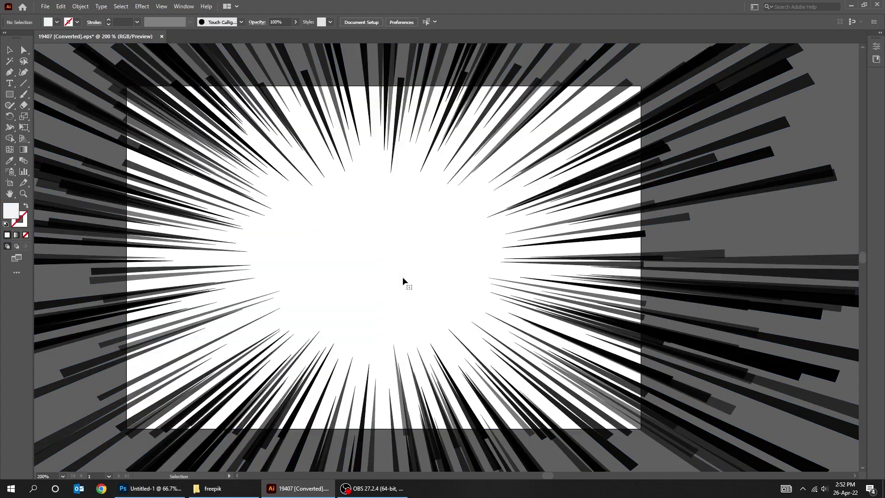
{"action": "key", "text": "ctrl+minus"}
{"action": "key", "text": "ctrl+minus"}
{"action": "key", "text": "ctrl+minus"}
{"action": "key", "text": "ctrl+minus"}
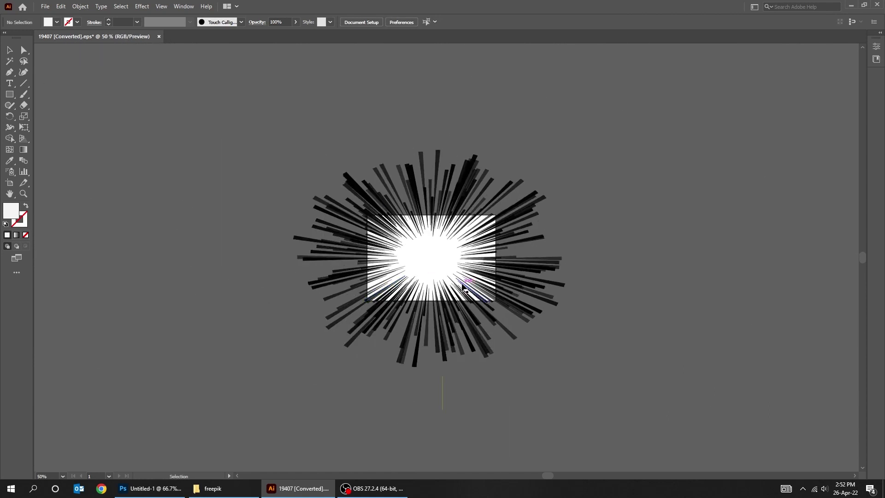
Copy all the speed lines and return to the Photoshop thumbnail.
{"action": "key", "text": "ctrl+a"}
{"action": "key", "text": "ctrl+c"}
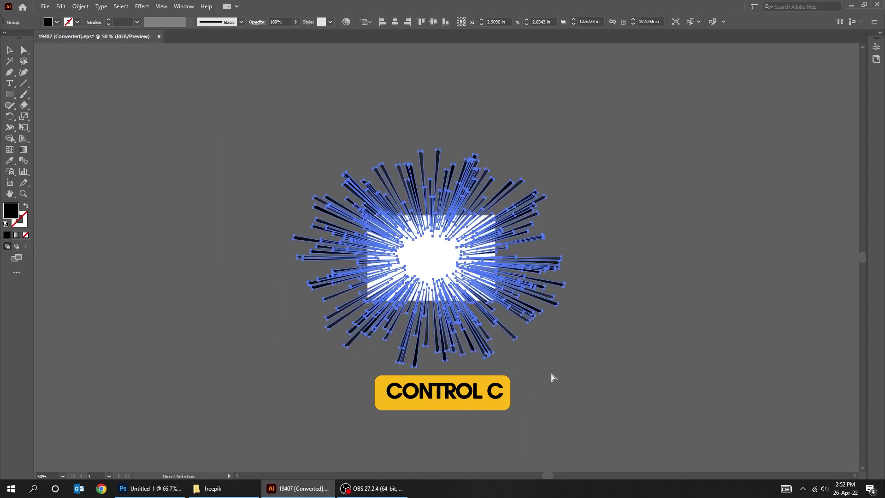
{"action": "key", "text": "alt+Tab"}
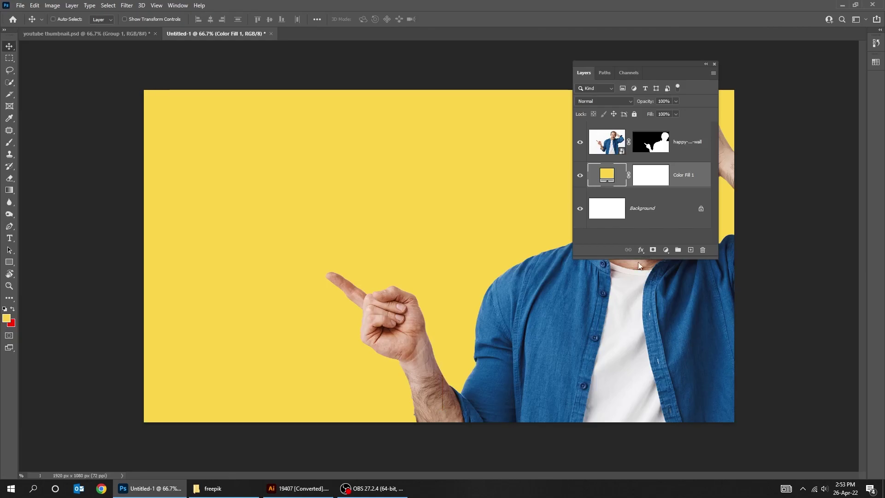
Paste the speed lines as a Vector Smart Object and enlarge them to cover the canvas.
{"action": "key", "text": "ctrl+v"}
{"action": "left_click_drag", "start_coordinate": [663, 61], "coordinate": [787, 65]}
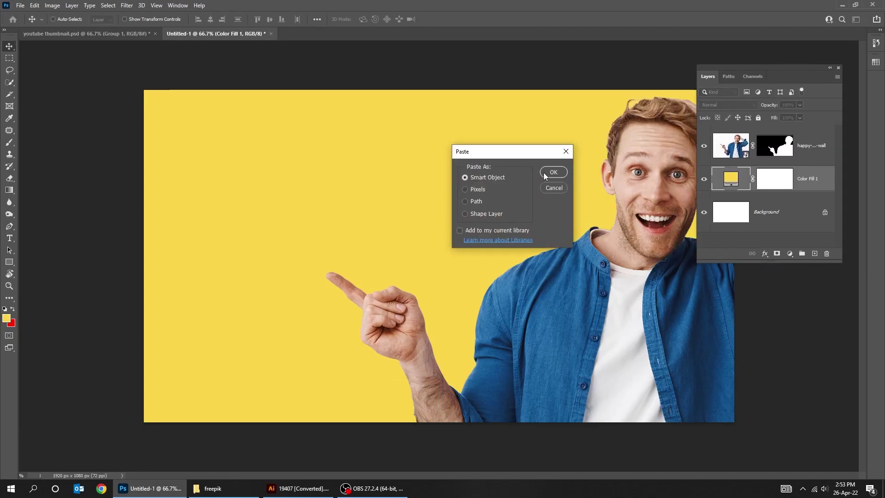
{"action": "left_click", "coordinate": [553, 173]}
{"action": "scroll", "coordinate": [572, 272], "scroll_direction": "down", "scroll_amount": 3}
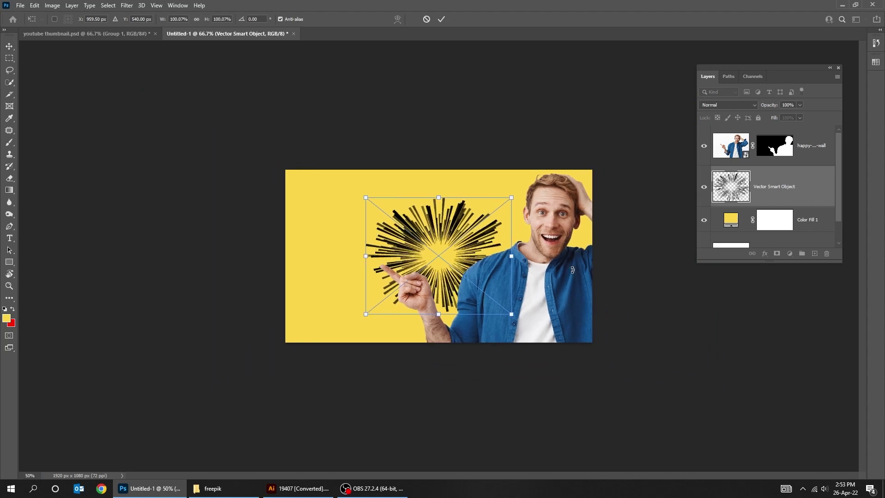
{"action": "left_click_drag", "start_coordinate": [492, 299], "coordinate": [606, 363]}
{"action": "left_click_drag", "start_coordinate": [522, 270], "coordinate": [491, 261]}
{"action": "left_click_drag", "start_coordinate": [561, 369], "coordinate": [584, 388]}
{"action": "key", "text": "Return"}
{"action": "key", "text": "ctrl+plus"}
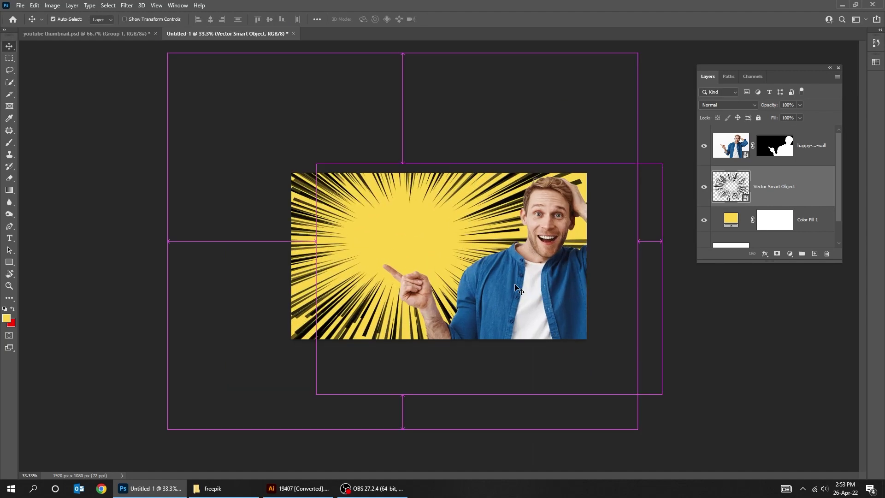
{"action": "key", "text": "ctrl+plus"}
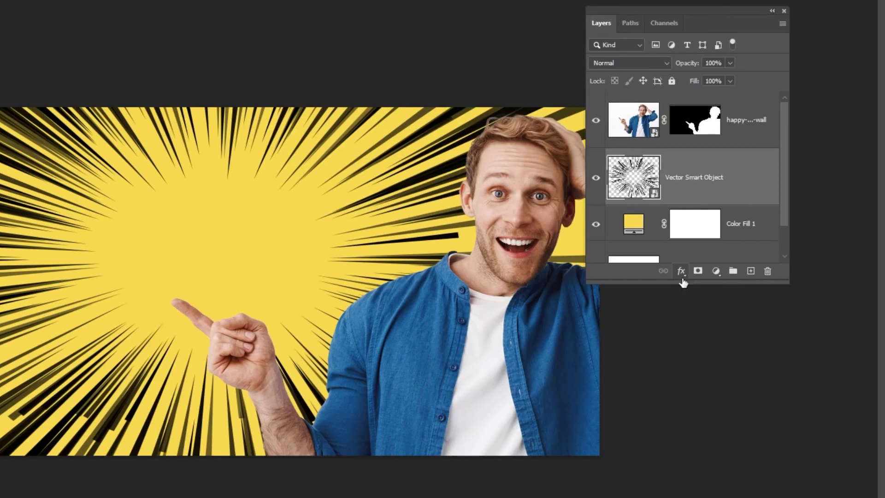
{"action": "left_click", "coordinate": [682, 272]}
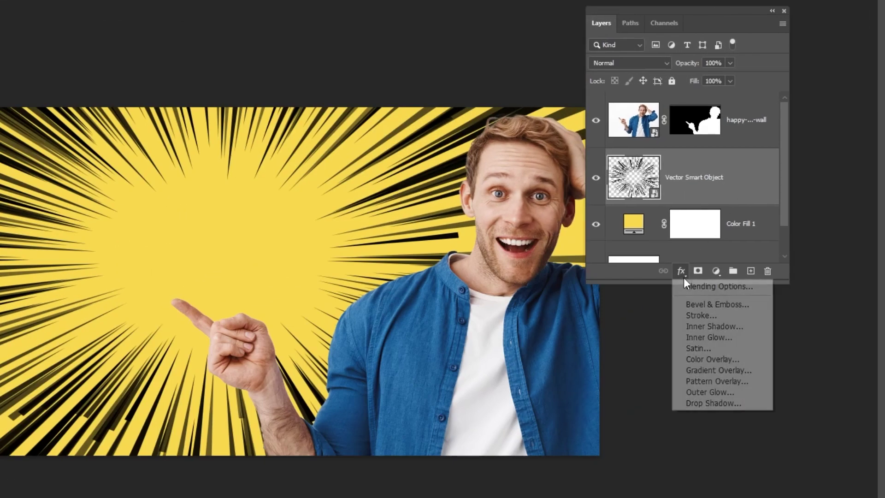
Add a Color Overlay effect tinting the burst lines golden #cf8e03.
{"action": "left_click", "coordinate": [714, 360]}
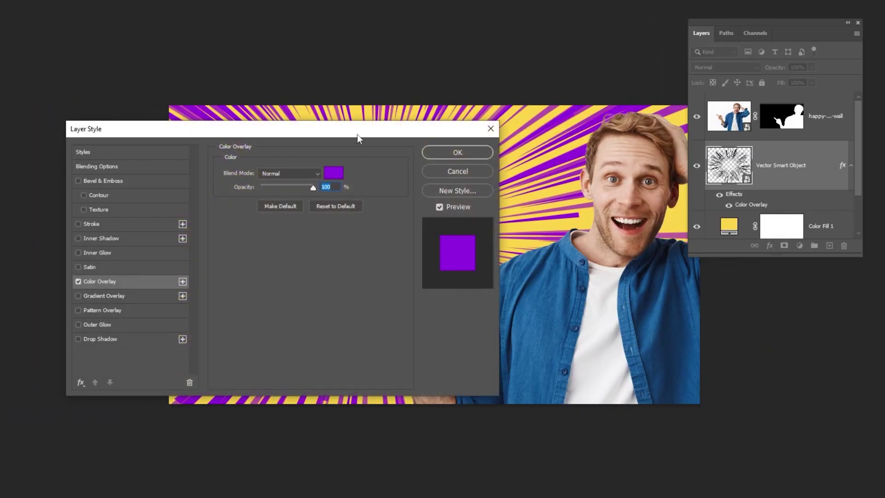
{"action": "left_click_drag", "start_coordinate": [357, 134], "coordinate": [344, 228]}
{"action": "left_click", "coordinate": [321, 268]}
{"action": "left_click_drag", "start_coordinate": [296, 281], "coordinate": [296, 286]}
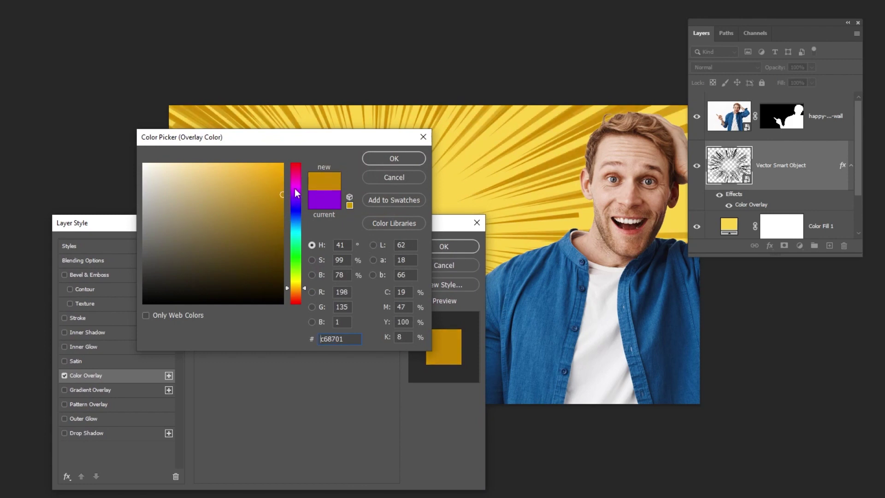
{"action": "left_click", "coordinate": [373, 159]}
{"action": "left_click", "coordinate": [328, 268]}
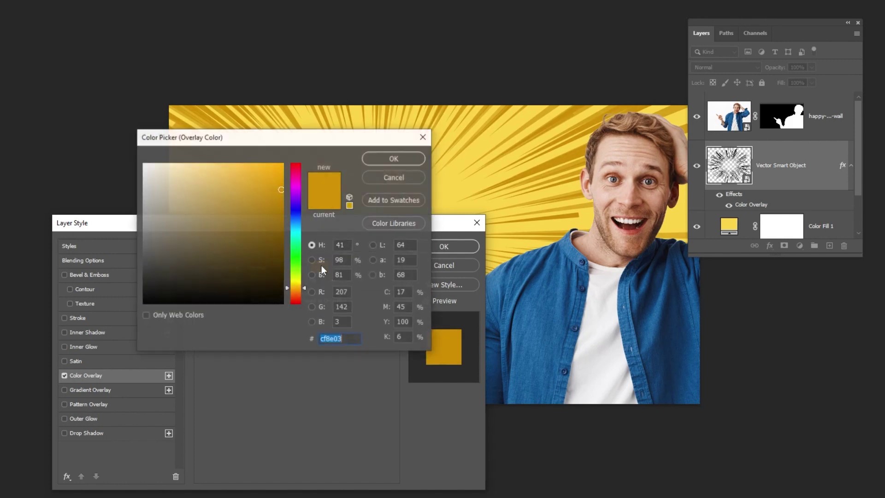
{"action": "left_click", "coordinate": [333, 341]}
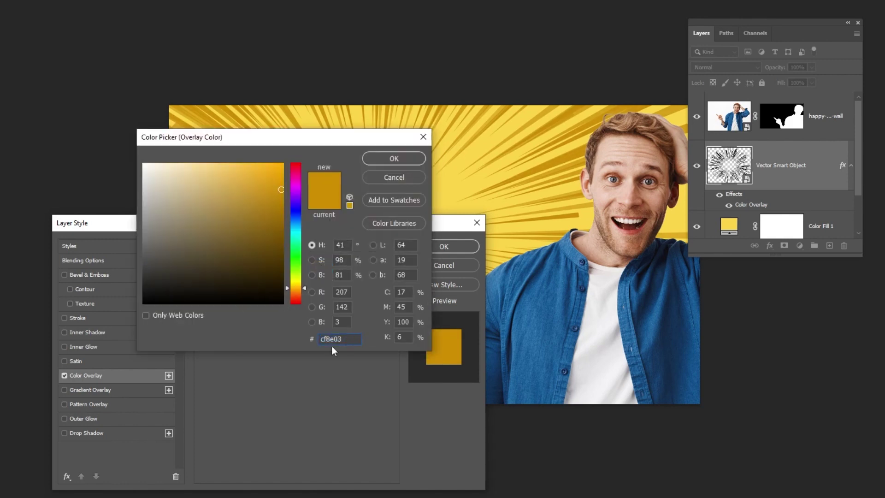
{"action": "left_click", "coordinate": [389, 165]}
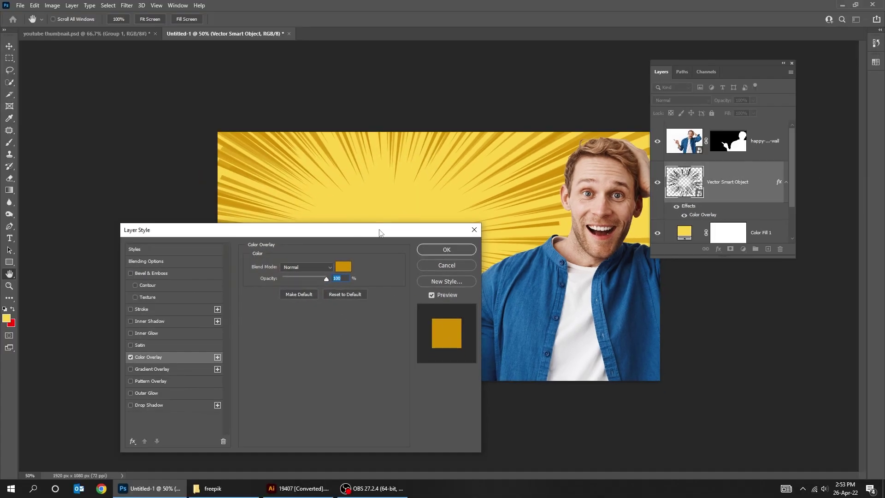
{"action": "left_click_drag", "start_coordinate": [379, 232], "coordinate": [237, 153]}
{"action": "left_click", "coordinate": [304, 170]}
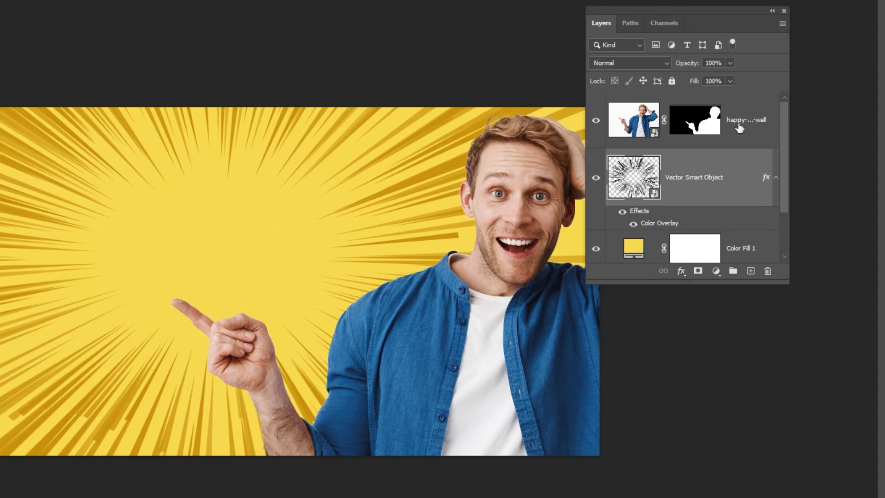
Give the man's layer a 13 px white Stroke effect positioned Outside.
{"action": "left_click", "coordinate": [738, 132]}
{"action": "left_click", "coordinate": [682, 271]}
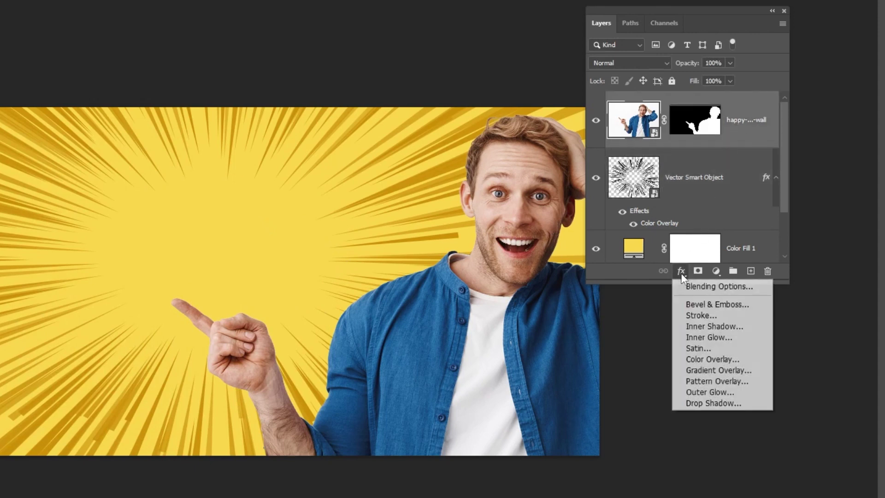
{"action": "left_click", "coordinate": [698, 315]}
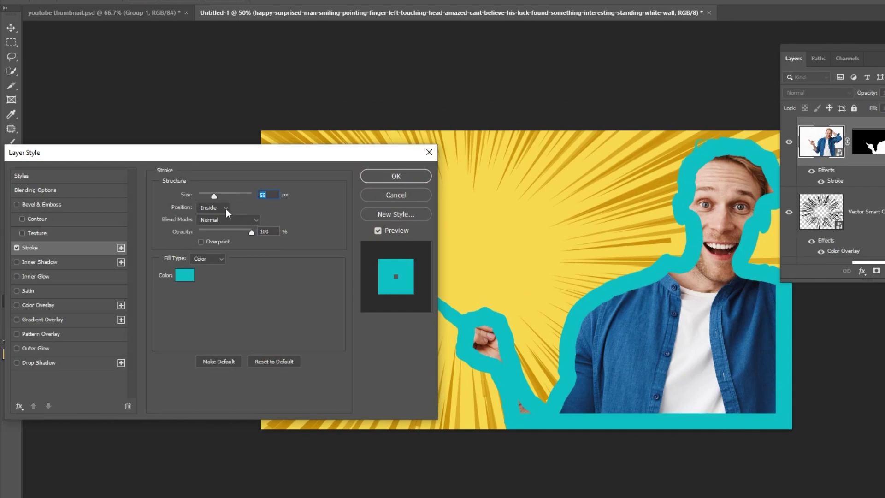
{"action": "left_click", "coordinate": [226, 209]}
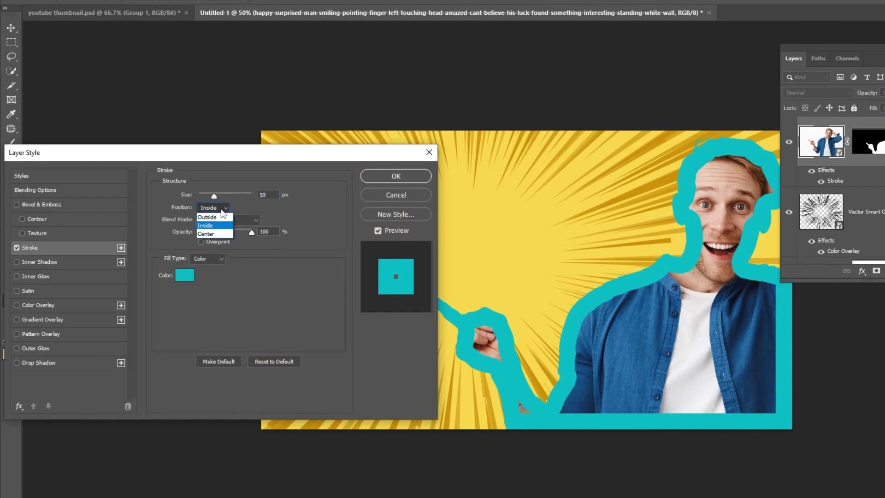
{"action": "left_click", "coordinate": [221, 214]}
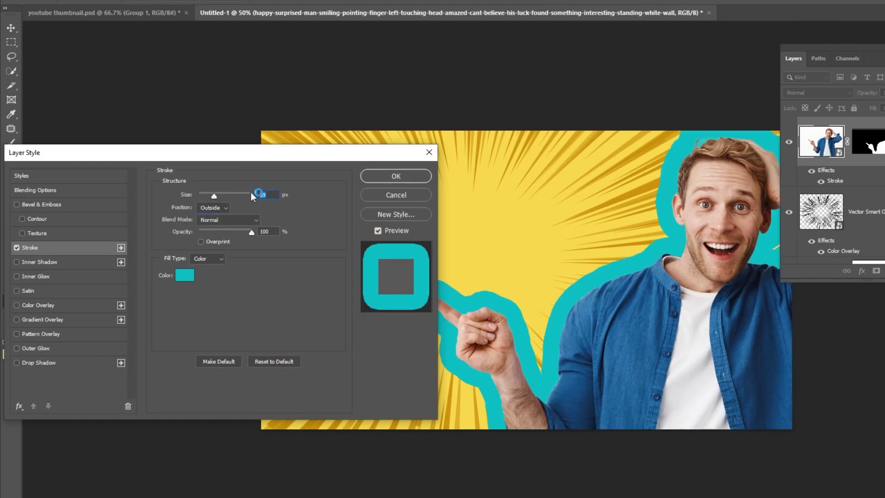
{"action": "type", "text": "13"}
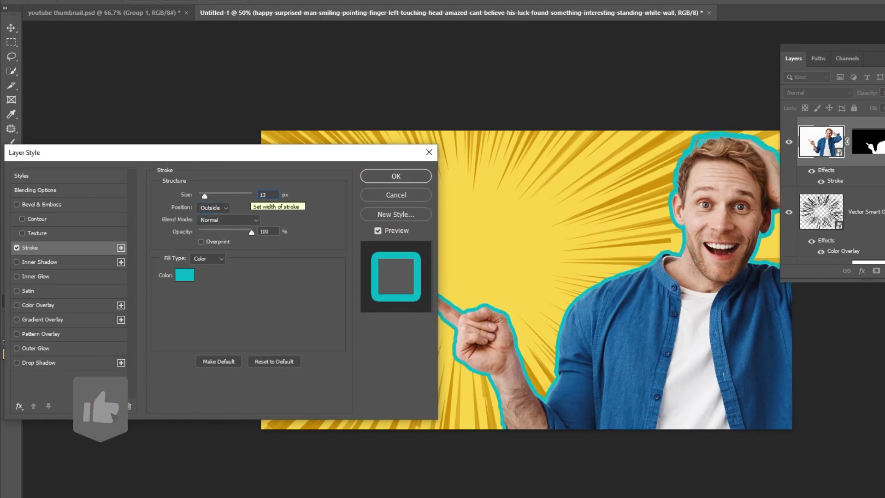
{"action": "left_click", "coordinate": [185, 275]}
{"action": "left_click", "coordinate": [233, 253]}
{"action": "left_click_drag", "start_coordinate": [234, 253], "coordinate": [236, 189]}
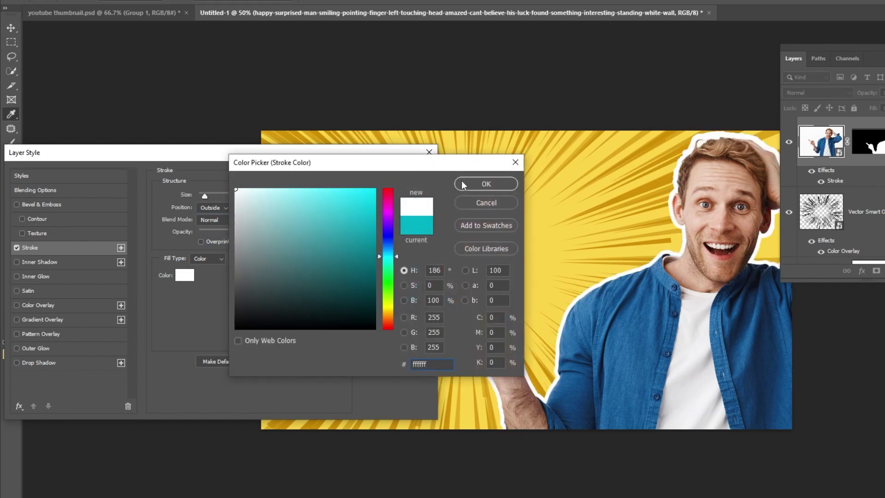
{"action": "left_click", "coordinate": [461, 185]}
{"action": "left_click_drag", "start_coordinate": [352, 160], "coordinate": [276, 165]}
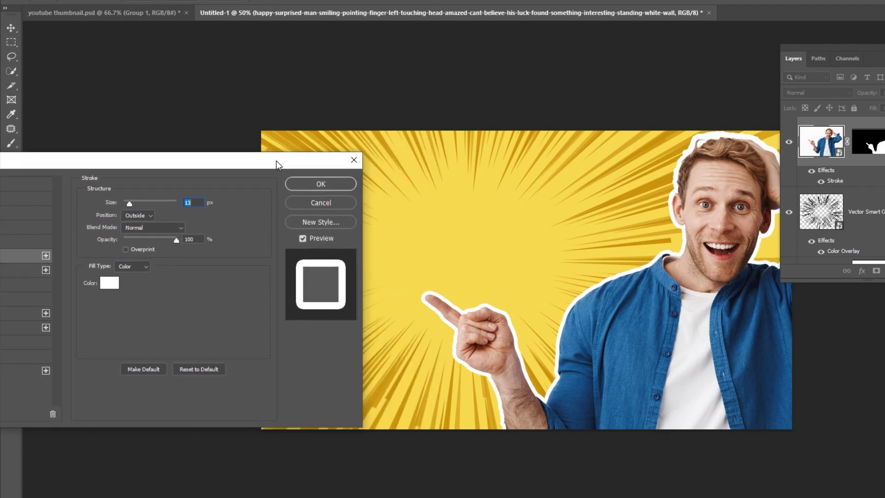
{"action": "left_click", "coordinate": [312, 185]}
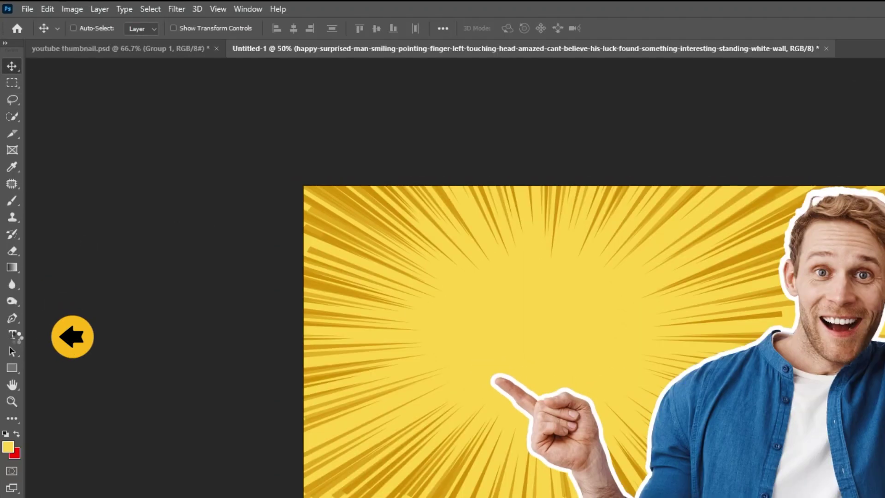
Type the word 'Professional' on the canvas left of the burst centre.
{"action": "key", "text": "t"}
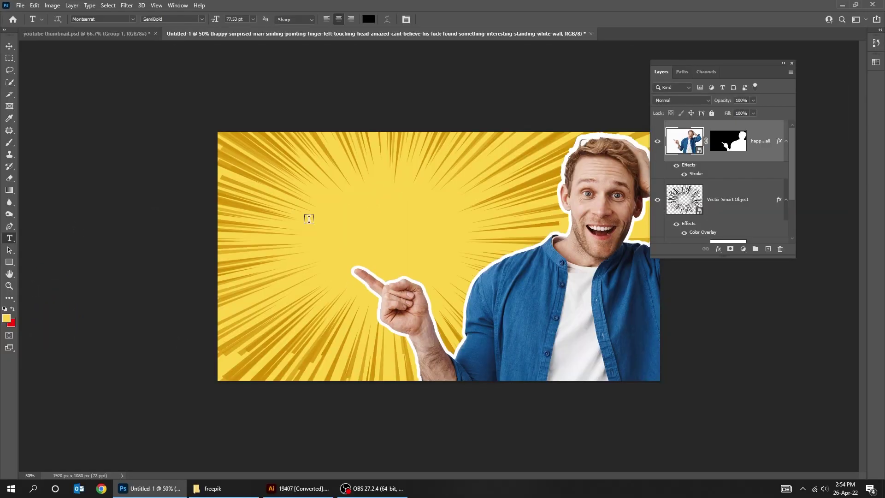
{"action": "left_click", "coordinate": [432, 308]}
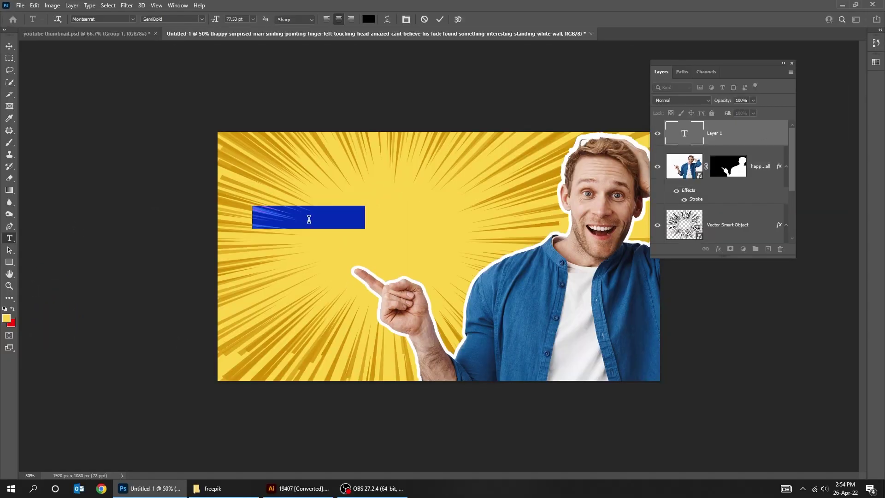
{"action": "type", "text": "Professional"}
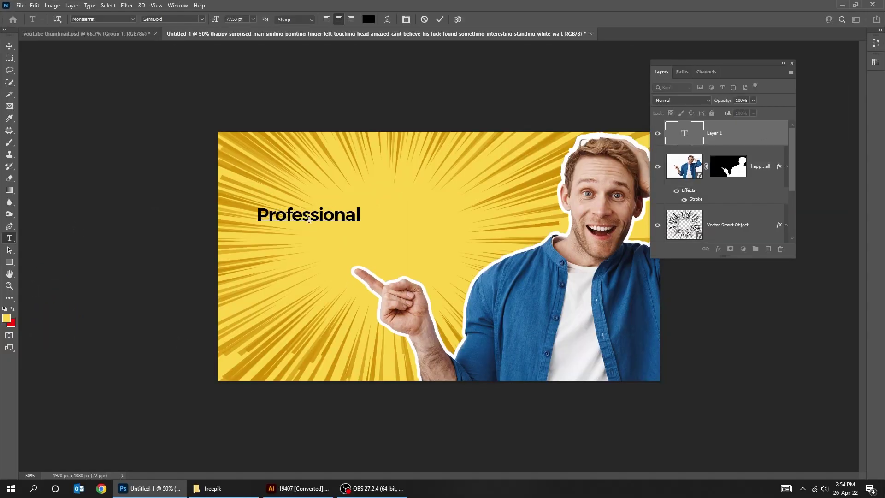
{"action": "left_click", "coordinate": [340, 64]}
Set the Professional text to 77 pt Montserrat SemiBold and nudge it slightly right.
{"action": "key", "text": "ctrl+t"}
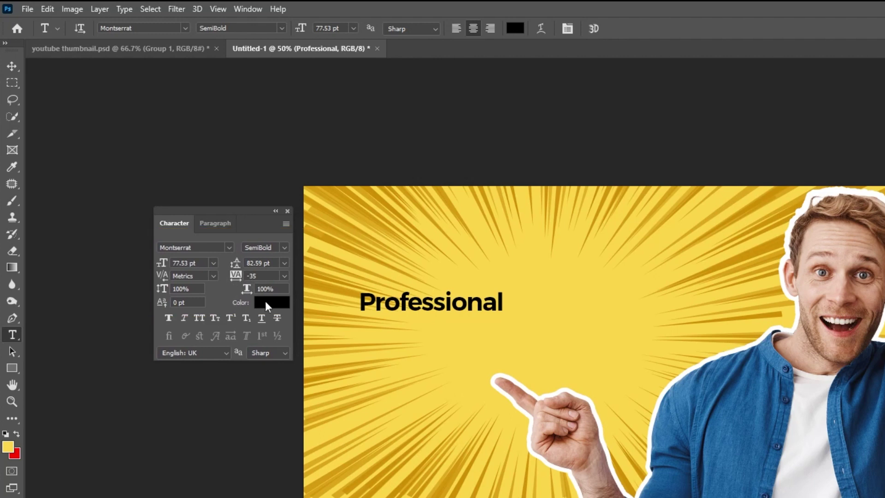
{"action": "key", "text": "Return"}
{"action": "left_click", "coordinate": [20, 71]}
{"action": "left_click_drag", "start_coordinate": [446, 306], "coordinate": [454, 306]}
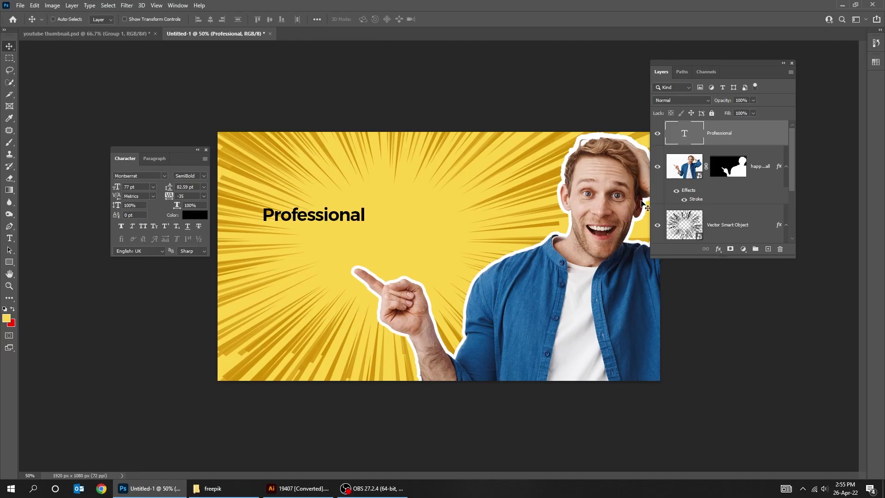
{"action": "left_click", "coordinate": [716, 161]}
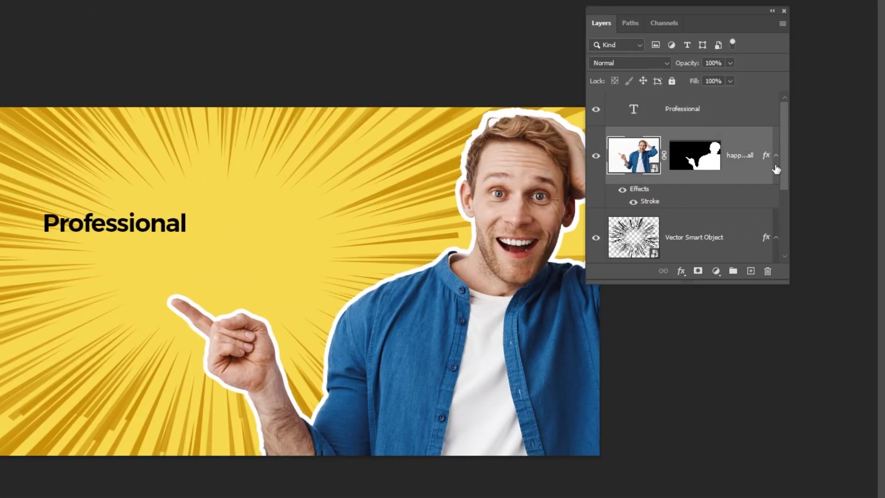
{"action": "left_click", "coordinate": [776, 156]}
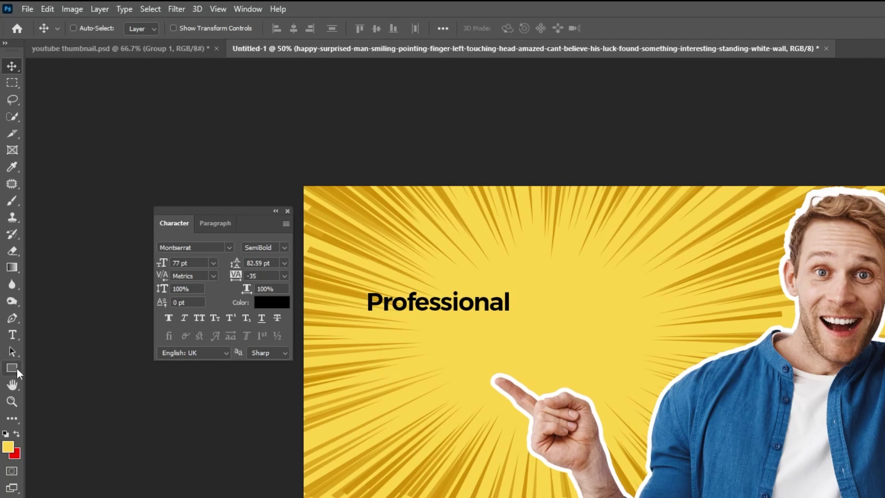
Draw a white-filled rectangle with no stroke around the word Professional.
{"action": "left_click", "coordinate": [13, 369]}
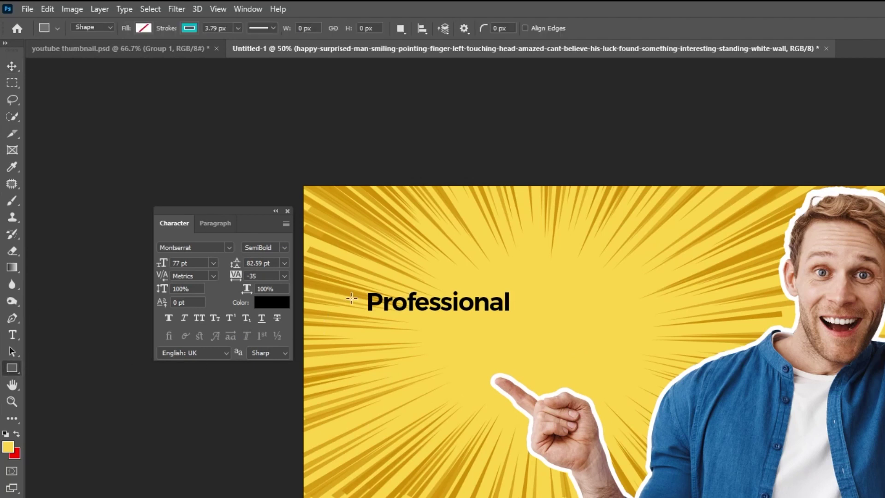
{"action": "left_click_drag", "start_coordinate": [358, 284], "coordinate": [519, 321]}
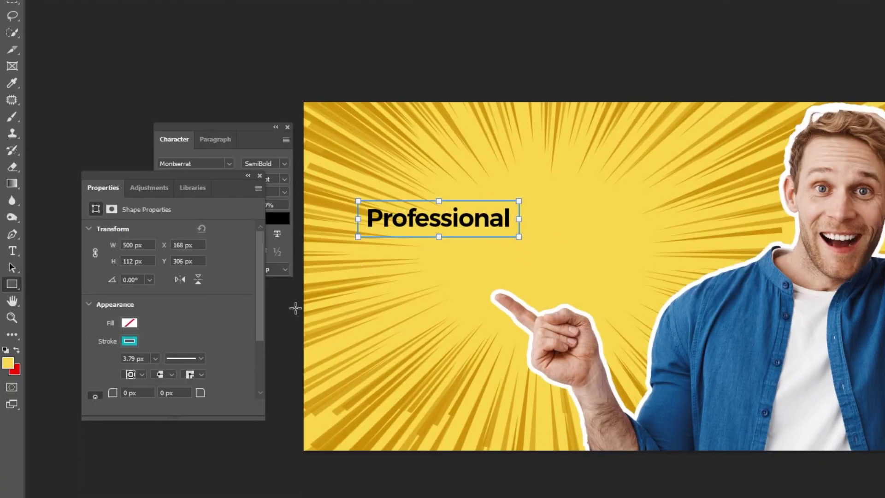
{"action": "left_click", "coordinate": [130, 341]}
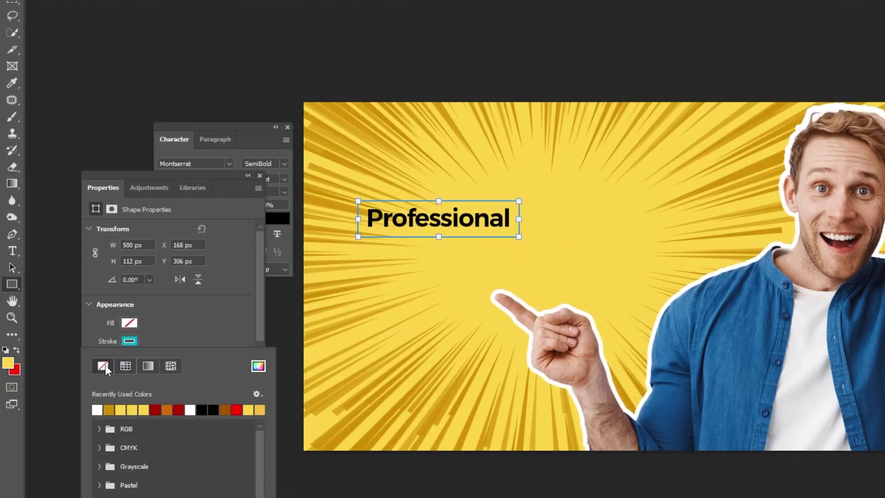
{"action": "left_click", "coordinate": [103, 365]}
{"action": "left_click", "coordinate": [139, 322]}
{"action": "left_click", "coordinate": [130, 323]}
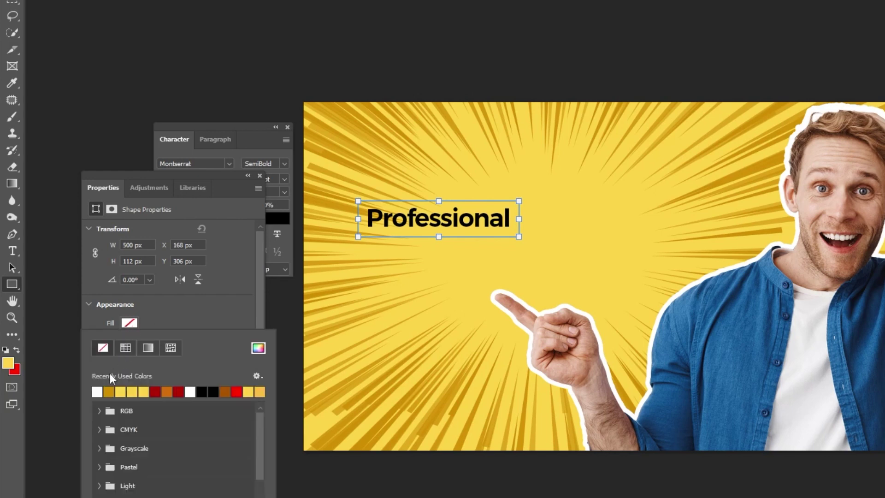
{"action": "left_click", "coordinate": [98, 390]}
{"action": "left_click", "coordinate": [192, 321]}
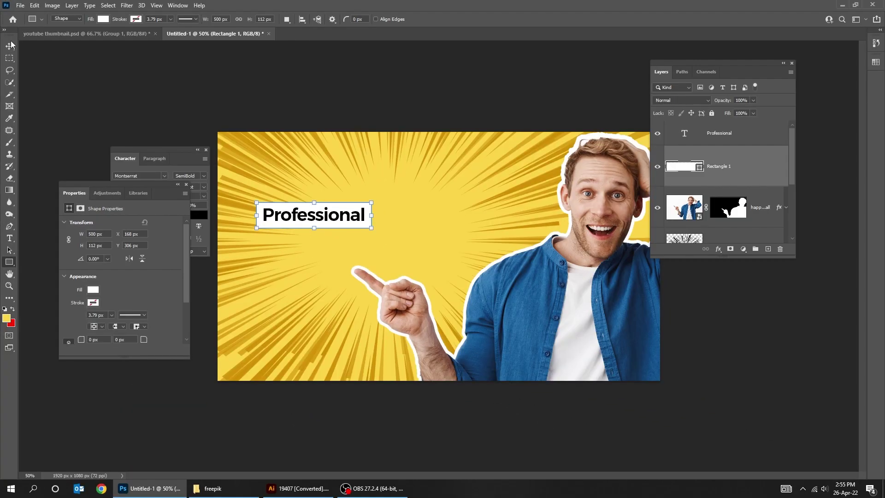
Center the text vertically on the rectangle and move the label up about 40 px.
{"action": "key", "text": "v"}
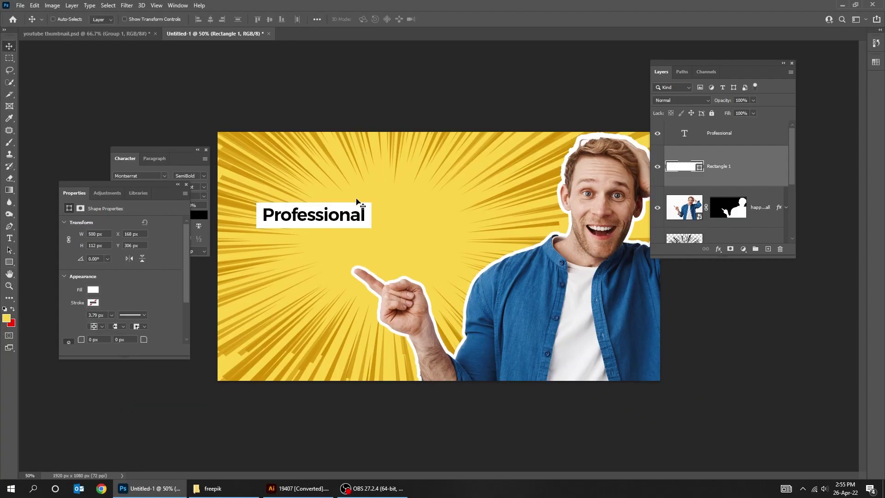
{"action": "left_click", "coordinate": [741, 134], "text": "shift"}
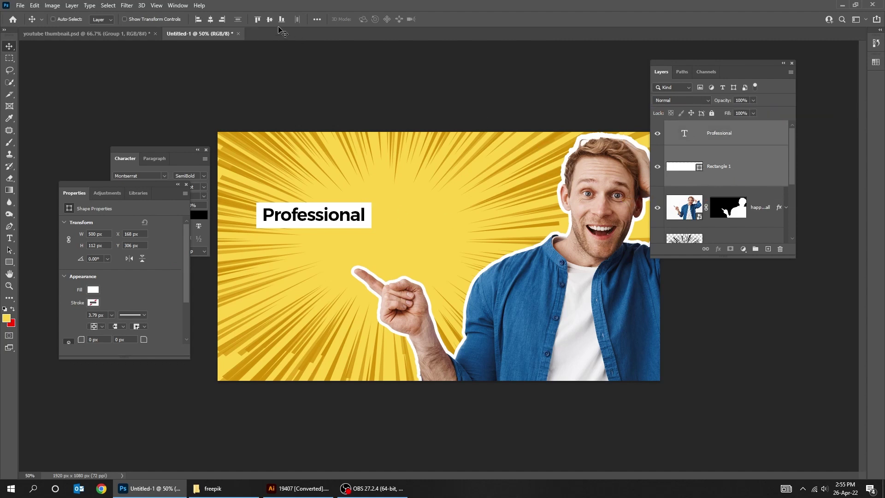
{"action": "left_click", "coordinate": [211, 21]}
{"action": "left_click_drag", "start_coordinate": [361, 220], "coordinate": [361, 201]}
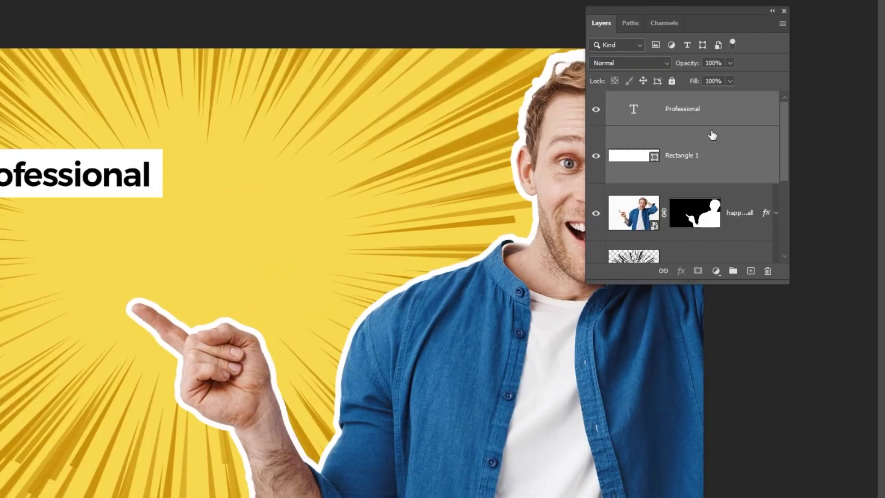
Convert the label layers to a smart object with a Multiply 33%, 6 px distance, 18 px drop shadow.
{"action": "right_click", "coordinate": [712, 143]}
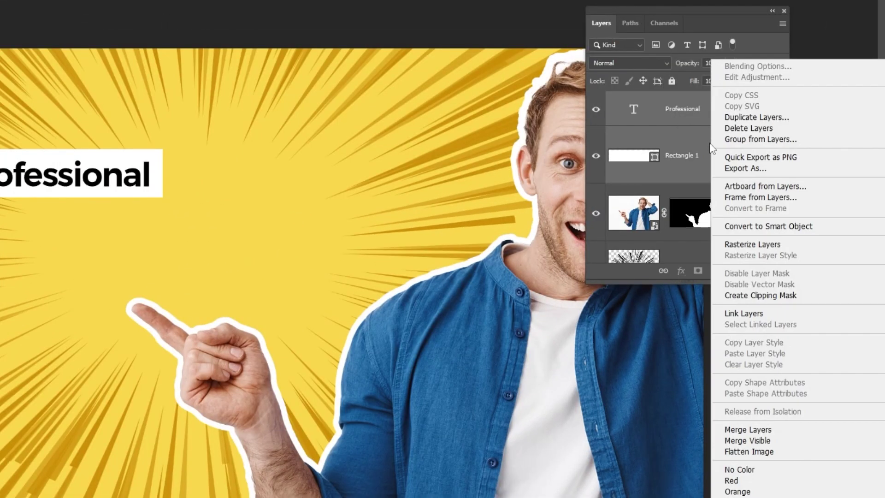
{"action": "left_click", "coordinate": [748, 226]}
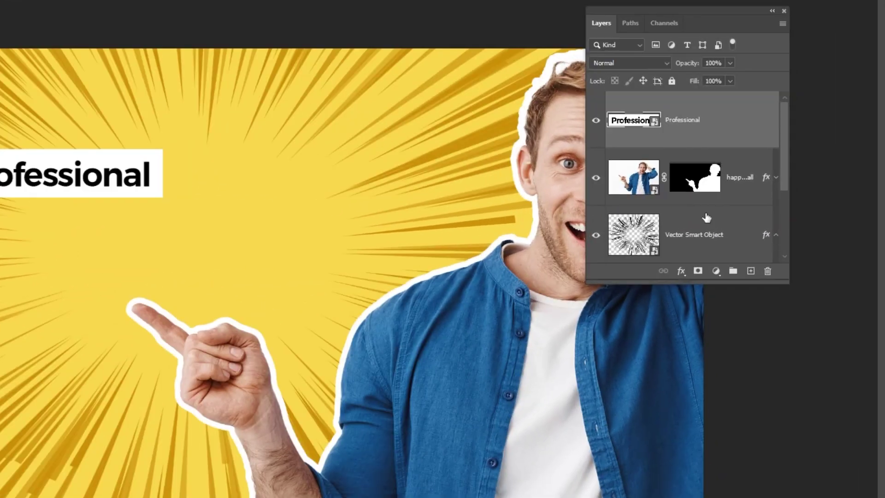
{"action": "left_click", "coordinate": [719, 249]}
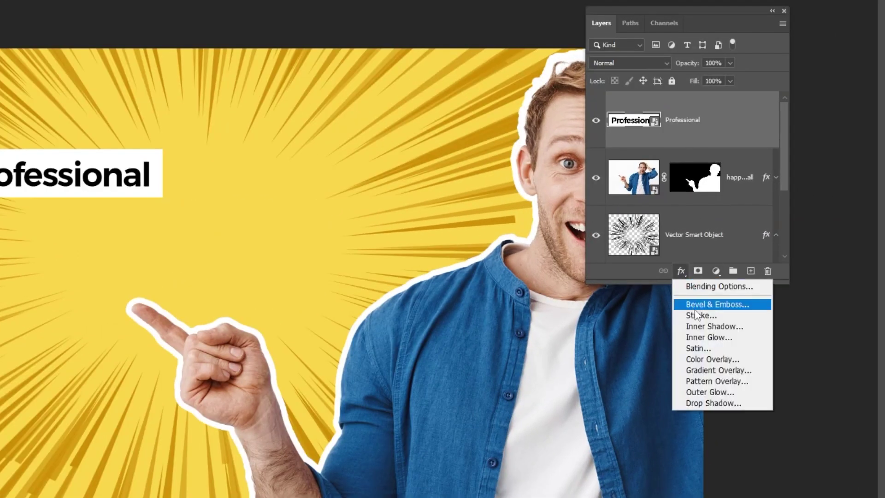
{"action": "left_click", "coordinate": [701, 403]}
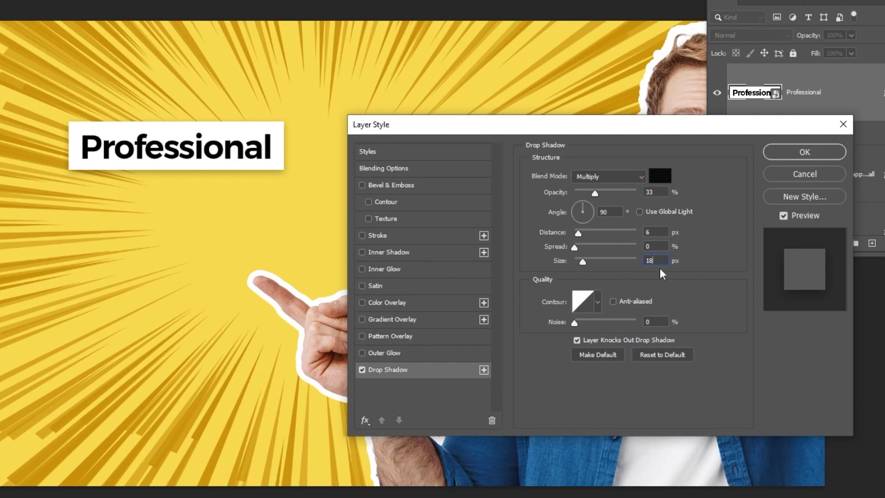
{"action": "left_click", "coordinate": [369, 211]}
{"action": "left_click", "coordinate": [781, 155]}
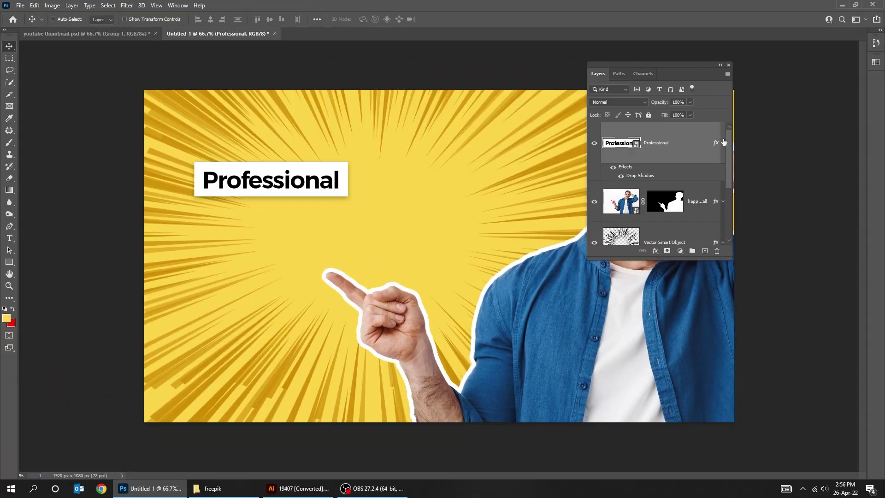
{"action": "left_click", "coordinate": [723, 143]}
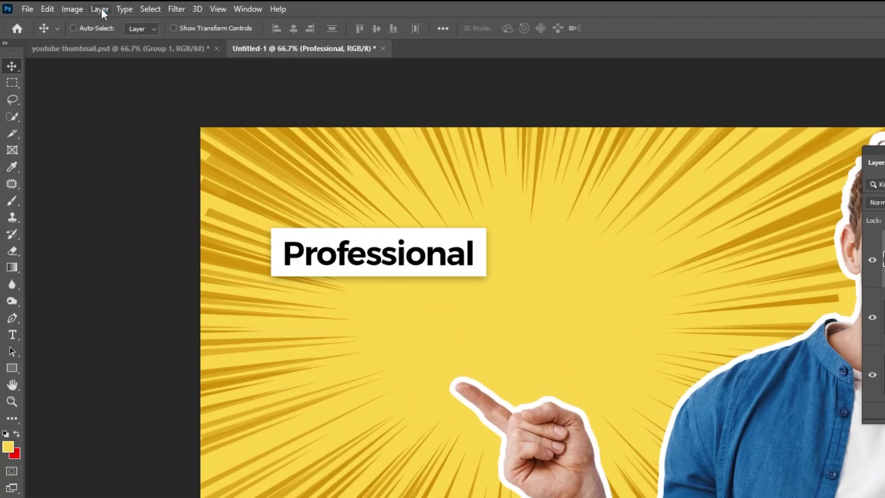
Create a New Smart Object via Copy of the label, move it below, and open its contents.
{"action": "left_click", "coordinate": [72, 5]}
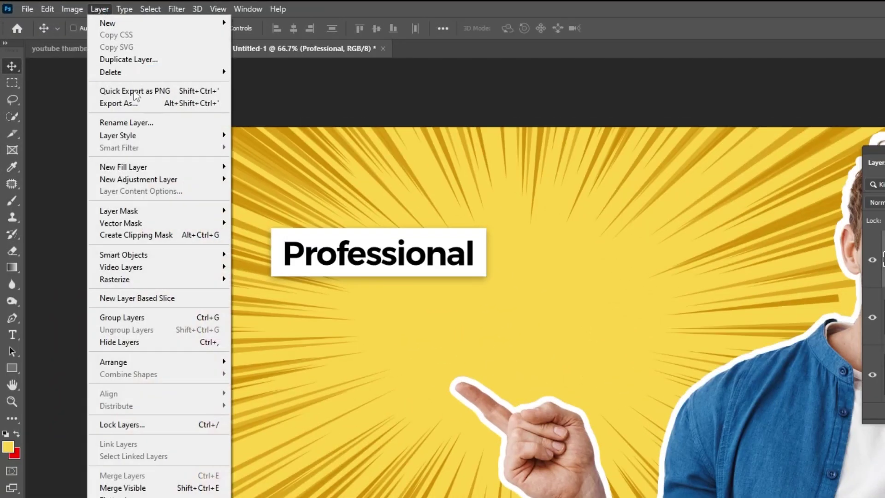
{"action": "mouse_move", "coordinate": [164, 258]}
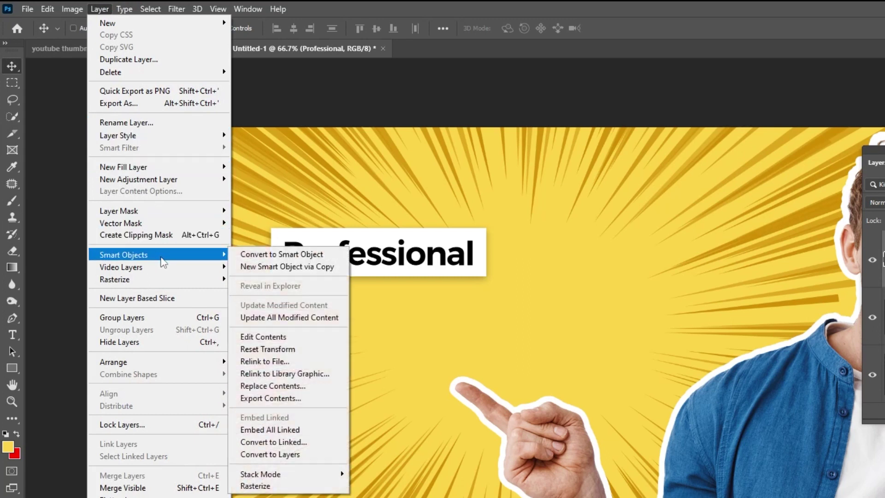
{"action": "left_click", "coordinate": [328, 267]}
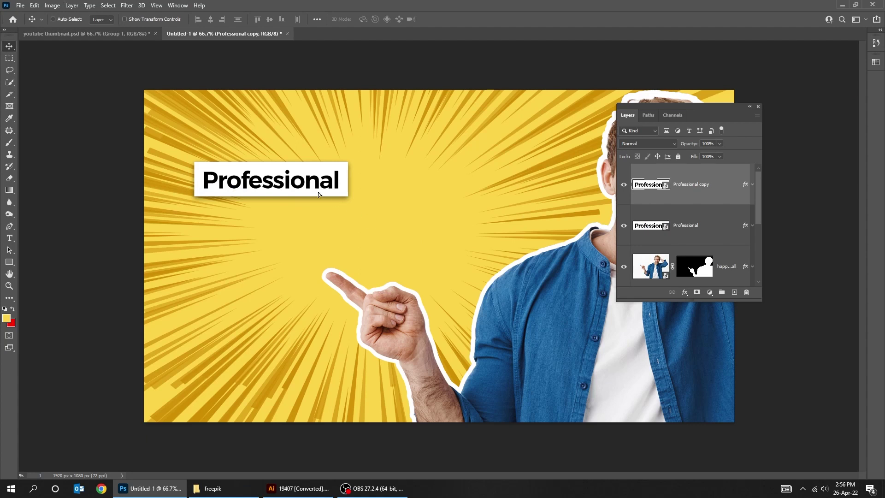
{"action": "left_click_drag", "start_coordinate": [318, 192], "coordinate": [323, 227]}
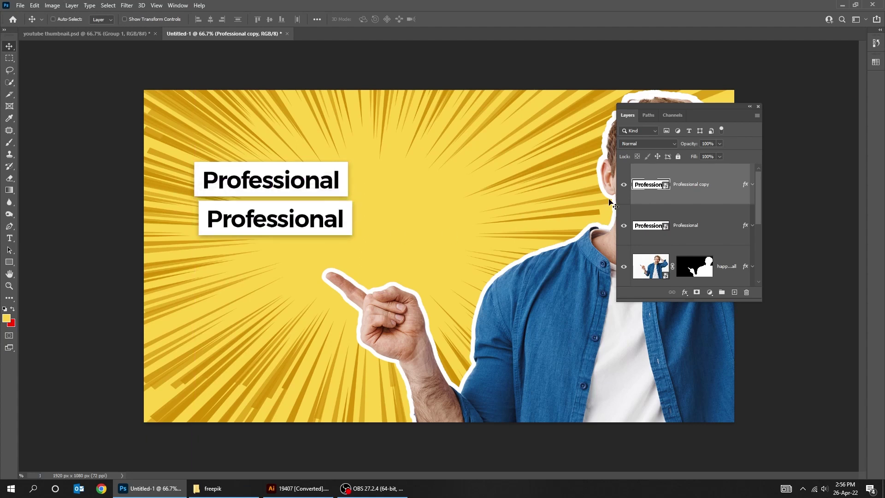
{"action": "double_click", "coordinate": [639, 187]}
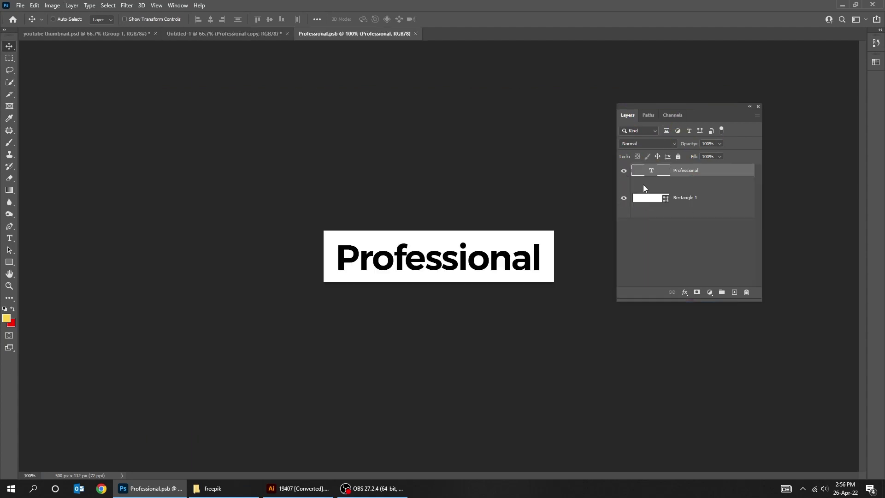
Fill the copied label's box with black.
{"action": "left_click", "coordinate": [704, 203]}
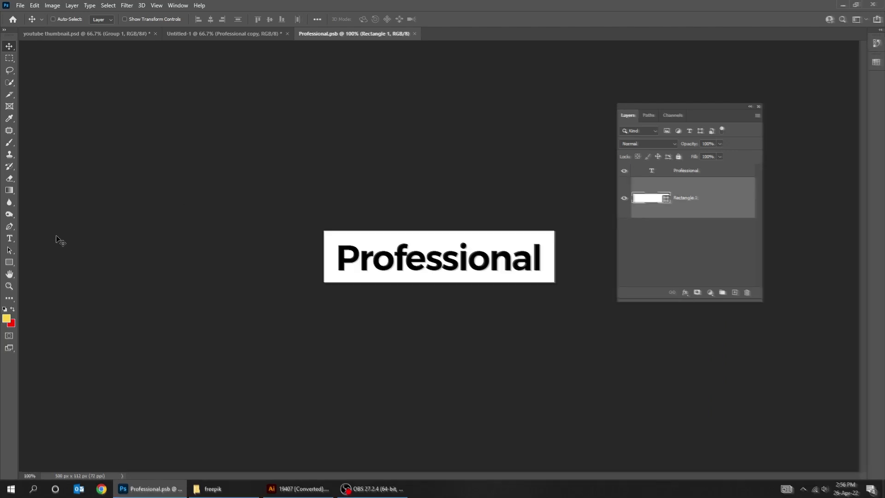
{"action": "left_click", "coordinate": [11, 251]}
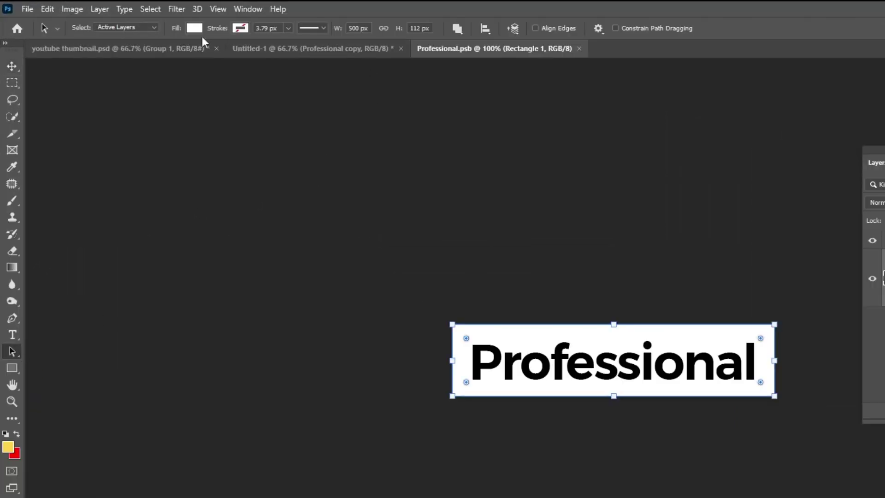
{"action": "left_click", "coordinate": [198, 29]}
{"action": "left_click", "coordinate": [222, 95]}
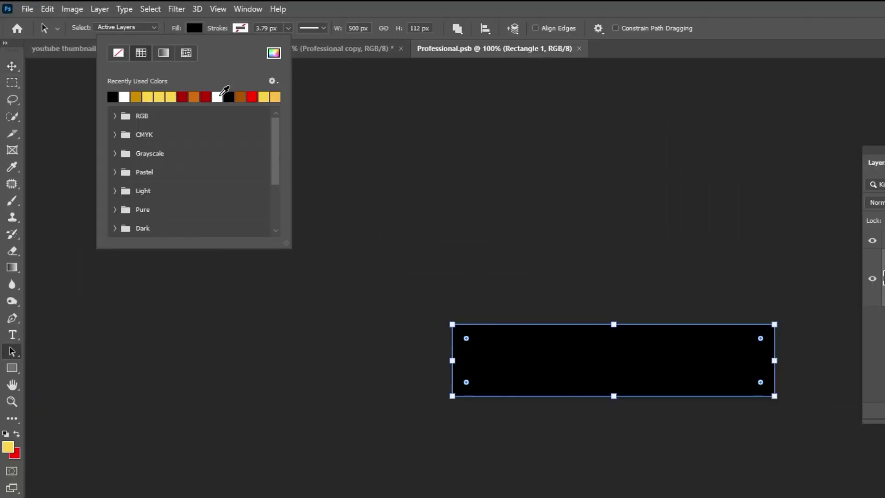
{"action": "left_click", "coordinate": [273, 53]}
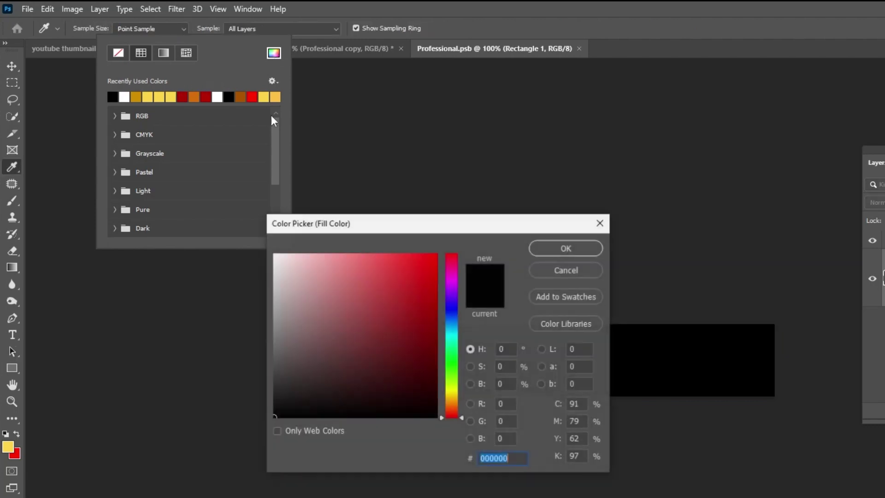
{"action": "left_click", "coordinate": [481, 459]}
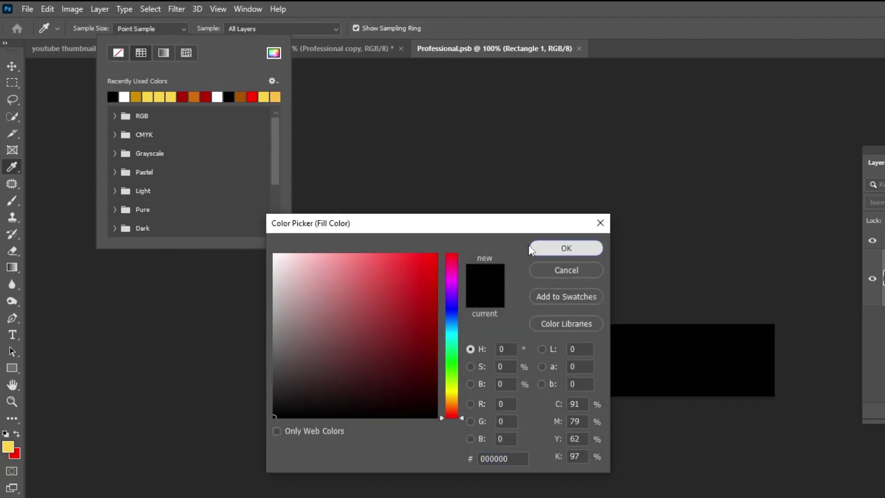
{"action": "left_click", "coordinate": [551, 247]}
{"action": "left_click", "coordinate": [9, 47]}
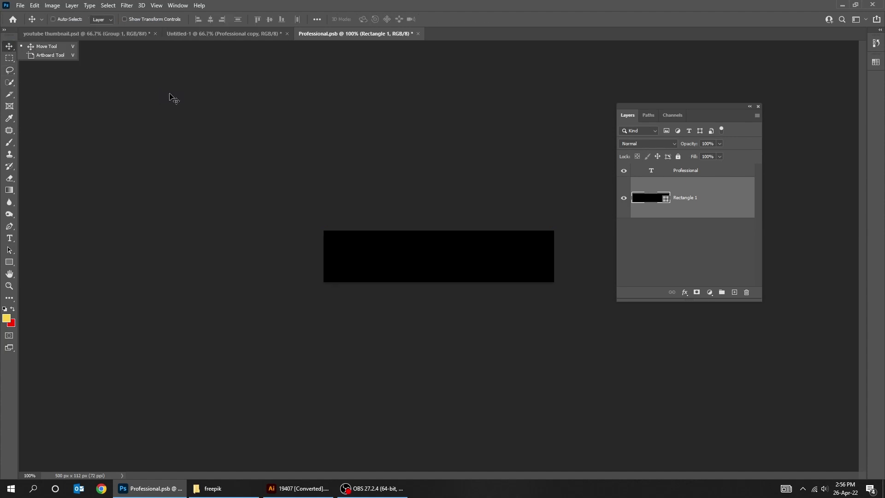
Set the label's text colour to white.
{"action": "left_click", "coordinate": [665, 172]}
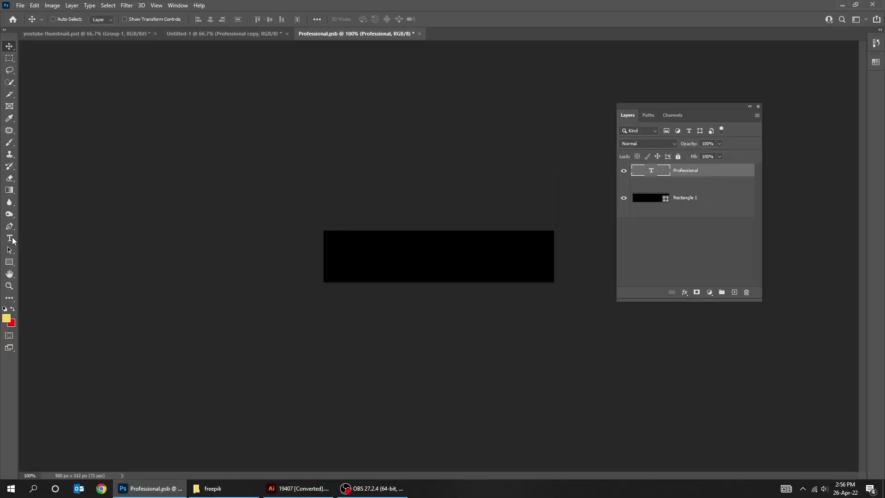
{"action": "left_click", "coordinate": [10, 238]}
{"action": "left_click", "coordinate": [368, 19]}
{"action": "left_click", "coordinate": [237, 227]}
{"action": "left_click_drag", "start_coordinate": [237, 227], "coordinate": [184, 167]}
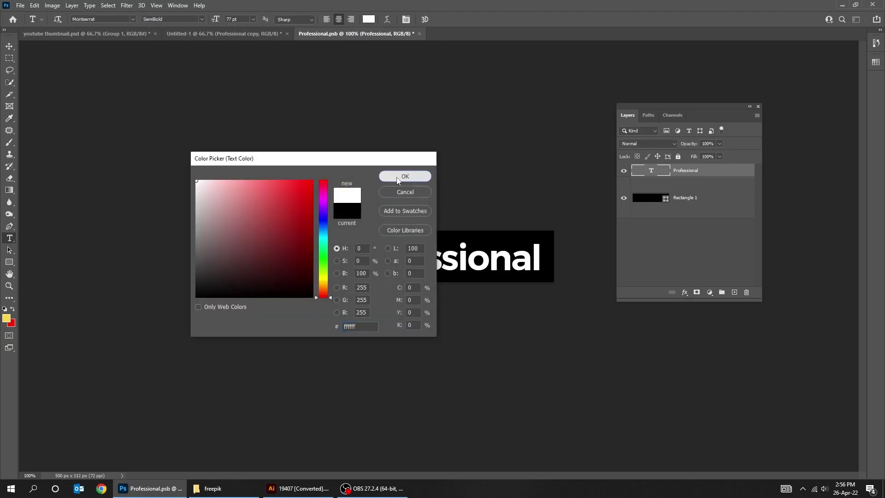
{"action": "left_click", "coordinate": [401, 176]}
Replace the word Professional with youtube.
{"action": "left_click", "coordinate": [395, 253]}
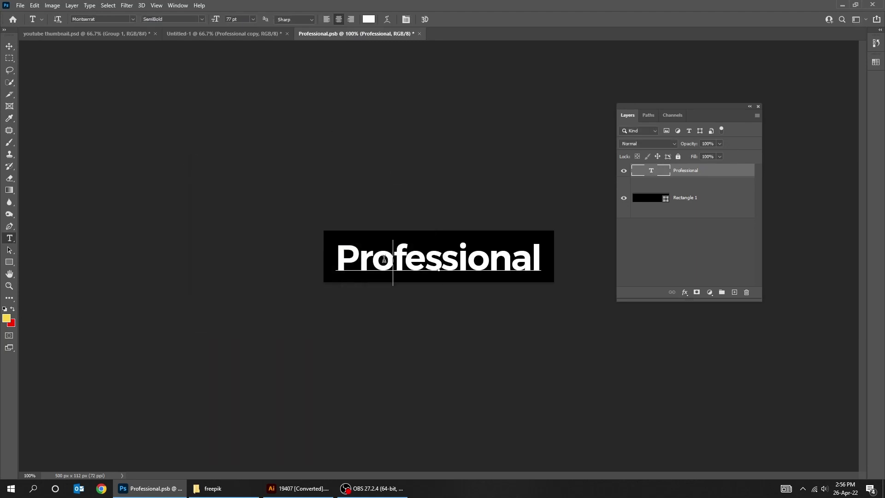
{"action": "double_click", "coordinate": [384, 258]}
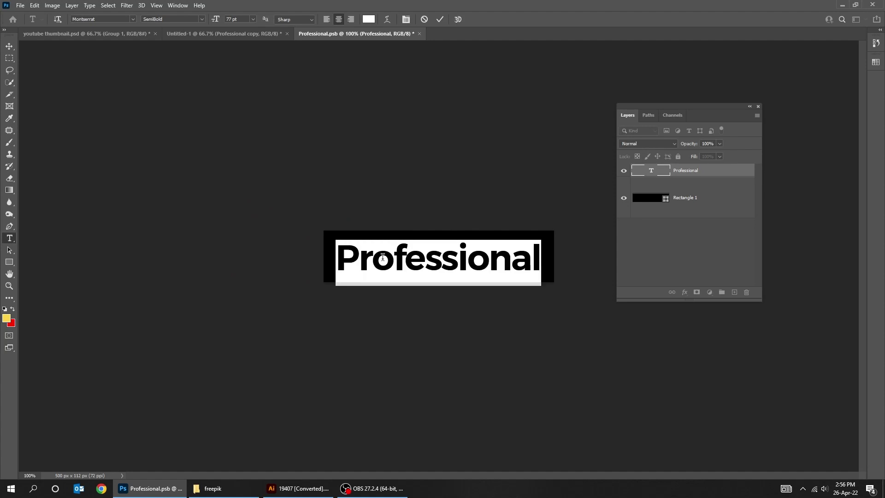
{"action": "type", "text": "youtube"}
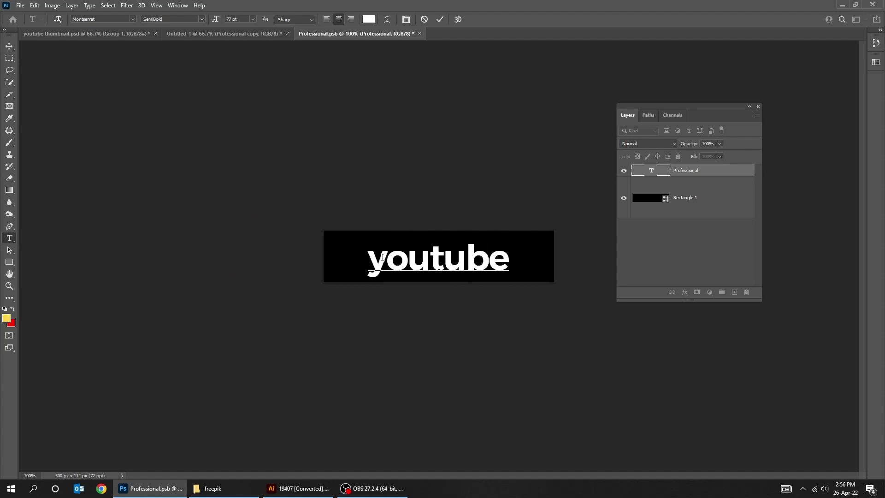
{"action": "key", "text": "ctrl+Return"}
{"action": "key", "text": "v"}
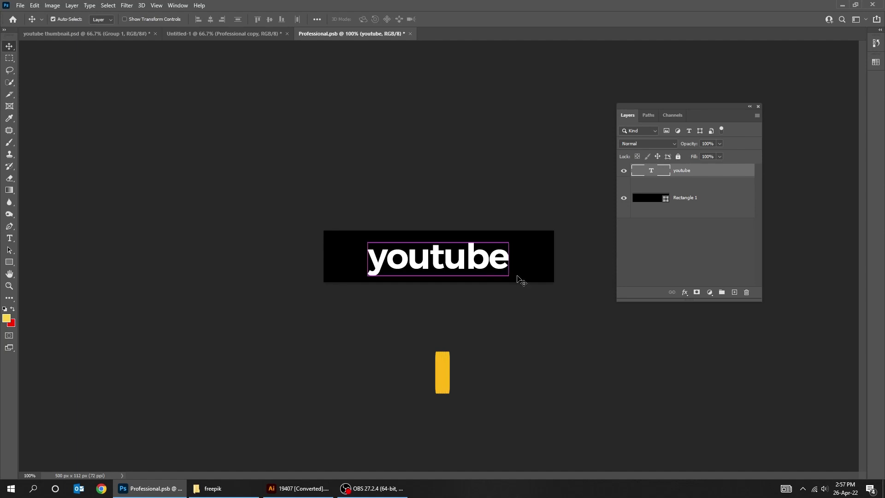
Enlarge the youtube text, centre it vertically in the box, then save and close.
{"action": "key", "text": "ctrl+t"}
{"action": "left_click_drag", "start_coordinate": [510, 276], "coordinate": [546, 270]}
{"action": "left_click", "coordinate": [530, 292]}
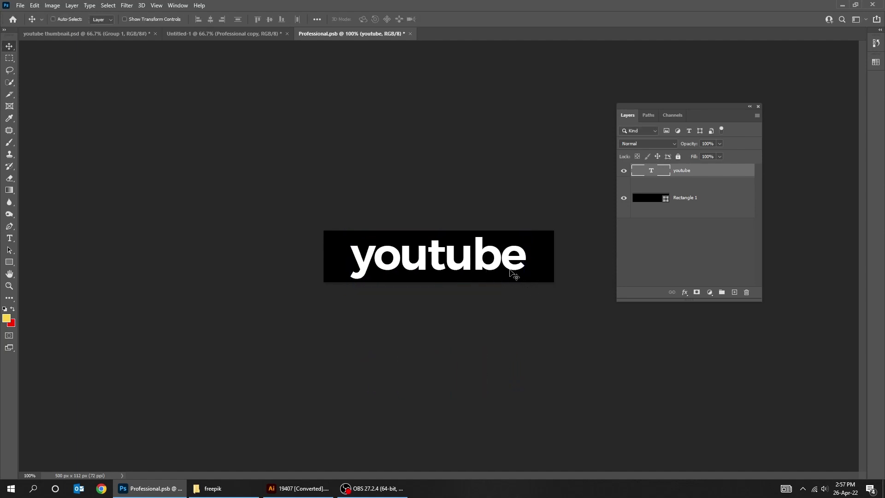
{"action": "left_click", "coordinate": [691, 203], "text": "shift"}
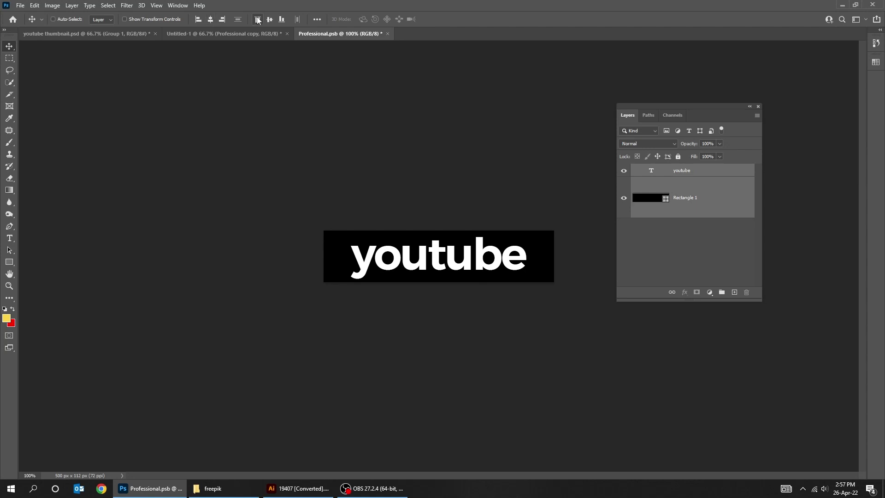
{"action": "left_click", "coordinate": [271, 19]}
{"action": "key", "text": "ctrl+s"}
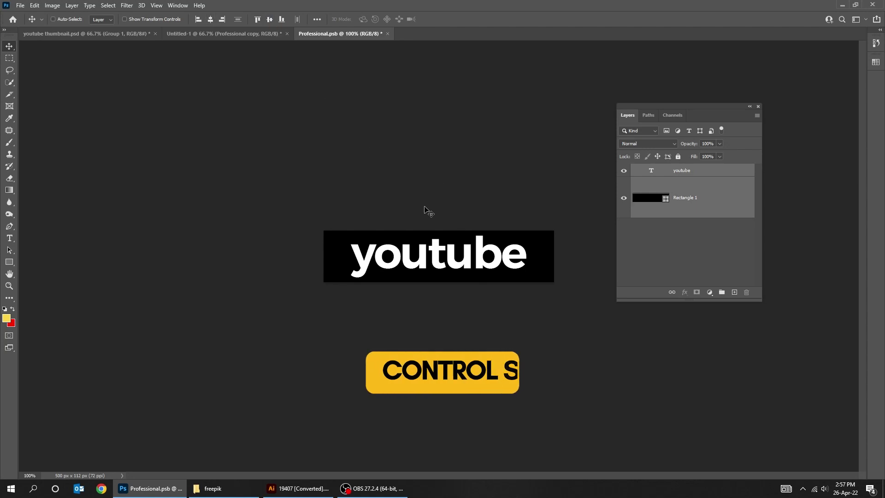
{"action": "key", "text": "ctrl+w"}
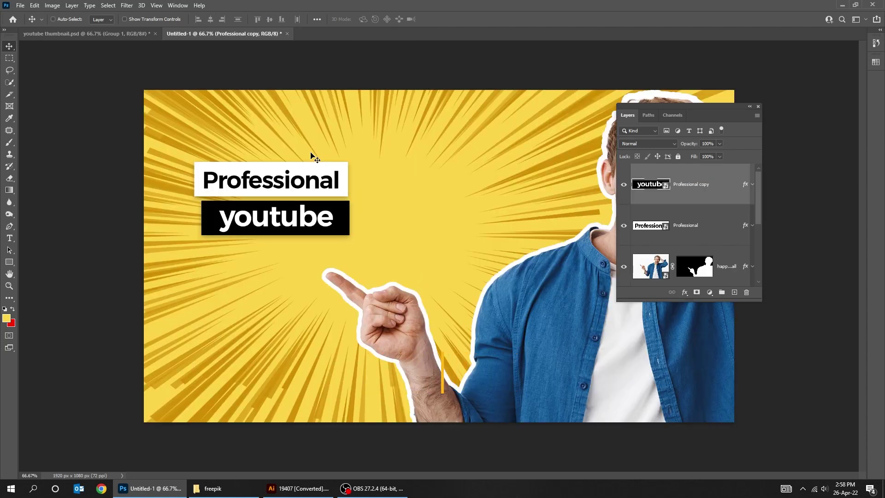
Enlarge the youtube label to about 137% and raise Professional above it, slightly higher.
{"action": "key", "text": "ctrl+t"}
{"action": "left_click_drag", "start_coordinate": [349, 235], "coordinate": [385, 243]}
{"action": "key", "text": "Return"}
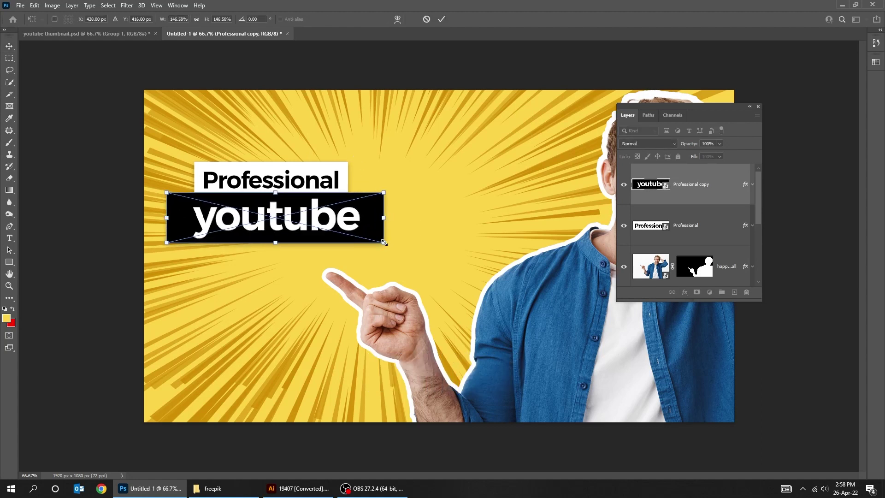
{"action": "left_click", "coordinate": [698, 228]}
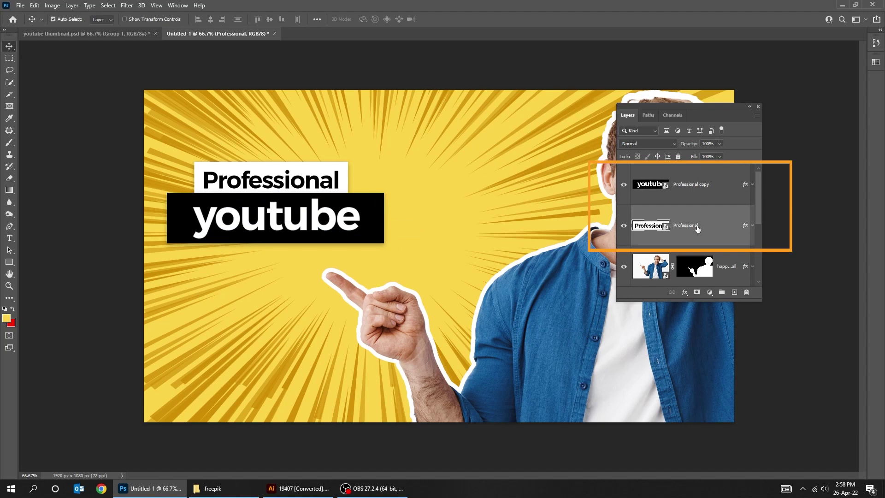
{"action": "key", "text": "ctrl+bracketright"}
{"action": "mouse_move", "coordinate": [342, 187]}
{"action": "left_mouse_down"}
{"action": "mouse_move", "coordinate": [340, 168]}
{"action": "mouse_move", "coordinate": [341, 177]}
{"action": "left_mouse_up"}
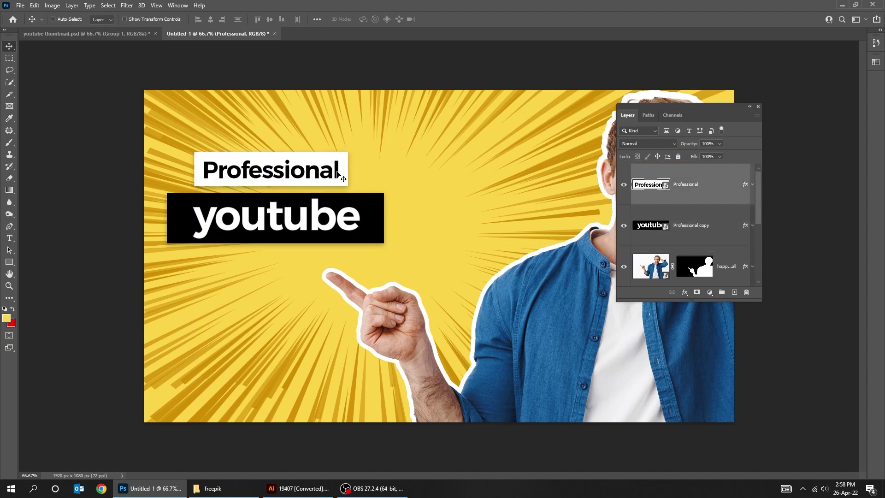
Tilt Professional slightly clockwise and the youtube label about 3 degrees.
{"action": "key", "text": "ctrl+t"}
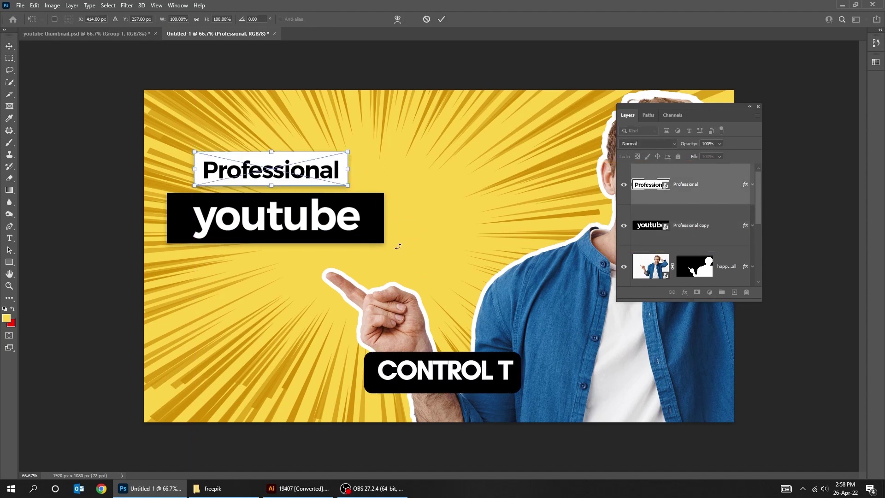
{"action": "left_click_drag", "start_coordinate": [403, 230], "coordinate": [403, 235]}
{"action": "key", "text": "Return"}
{"action": "left_click", "coordinate": [673, 220]}
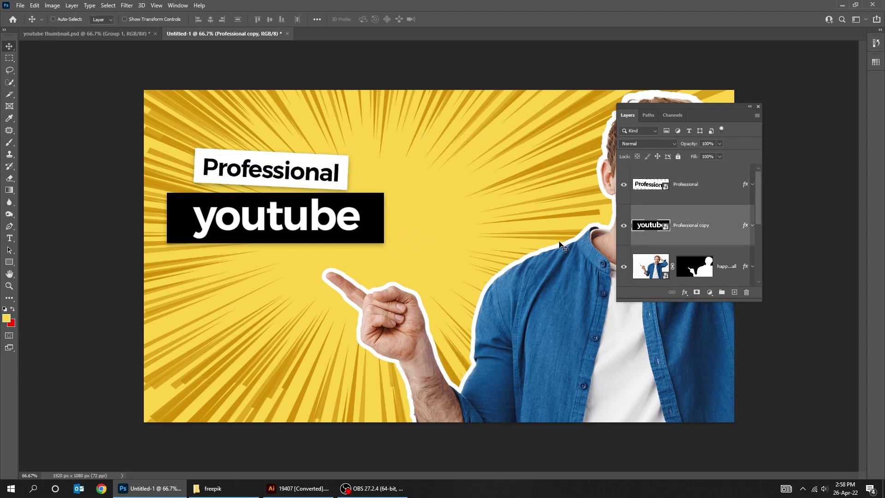
{"action": "key", "text": "ctrl+t"}
{"action": "left_click_drag", "start_coordinate": [435, 257], "coordinate": [453, 241]}
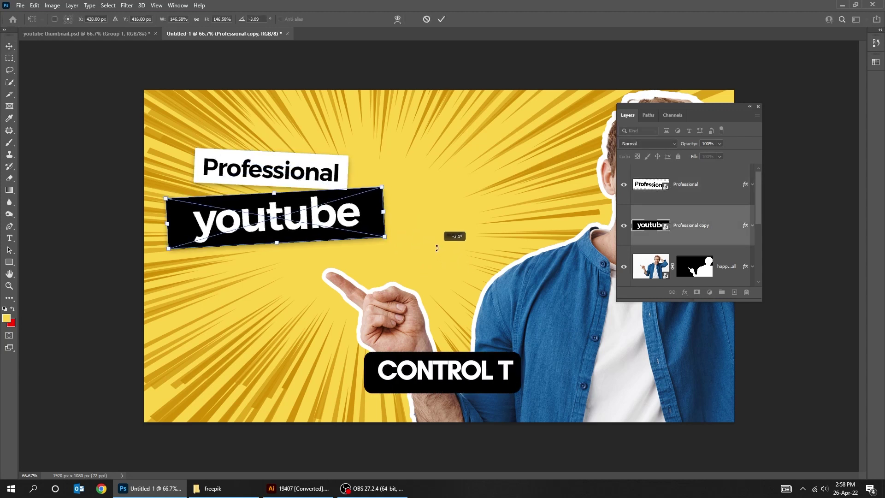
{"action": "key", "text": "Return"}
Move both labels higher into a tight stack and ease youtube's tilt to about -1.3°.
{"action": "left_click_drag", "start_coordinate": [339, 223], "coordinate": [357, 216]}
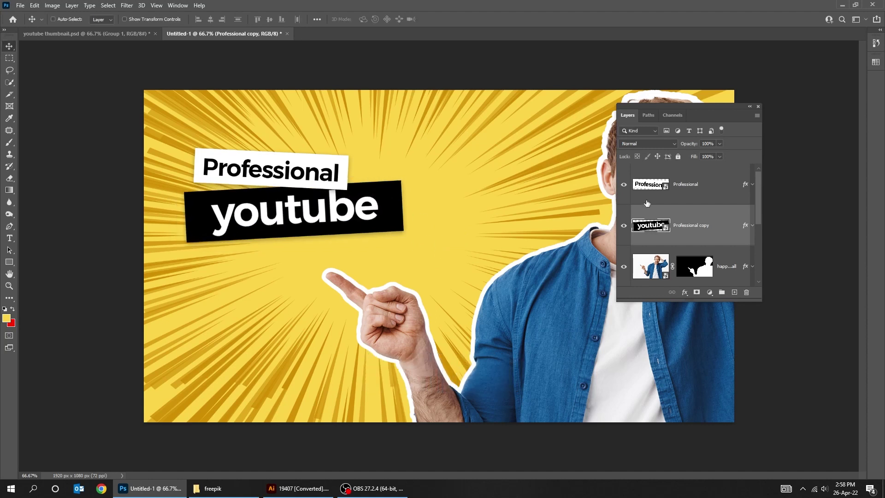
{"action": "left_click", "coordinate": [353, 181], "text": "ctrl"}
{"action": "left_click_drag", "start_coordinate": [353, 181], "coordinate": [353, 161]}
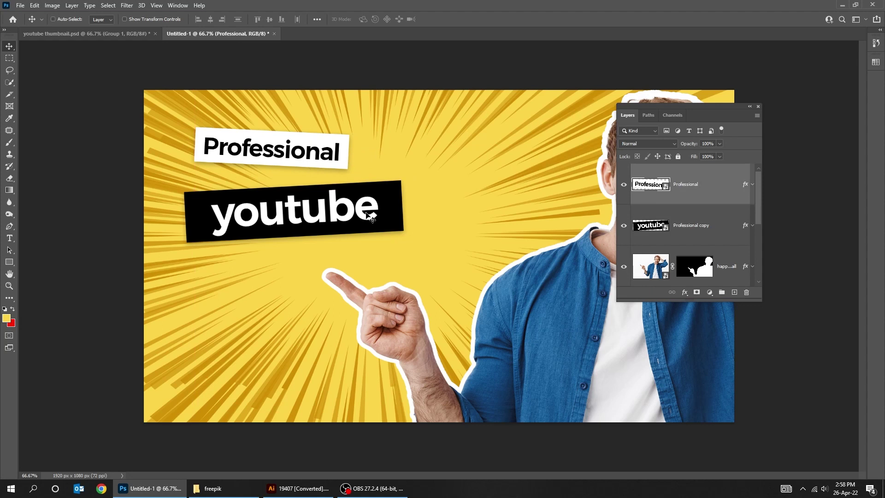
{"action": "left_click", "coordinate": [662, 229]}
{"action": "left_click_drag", "start_coordinate": [352, 200], "coordinate": [363, 183]}
{"action": "key", "text": "ctrl+t"}
{"action": "left_click_drag", "start_coordinate": [455, 223], "coordinate": [453, 231]}
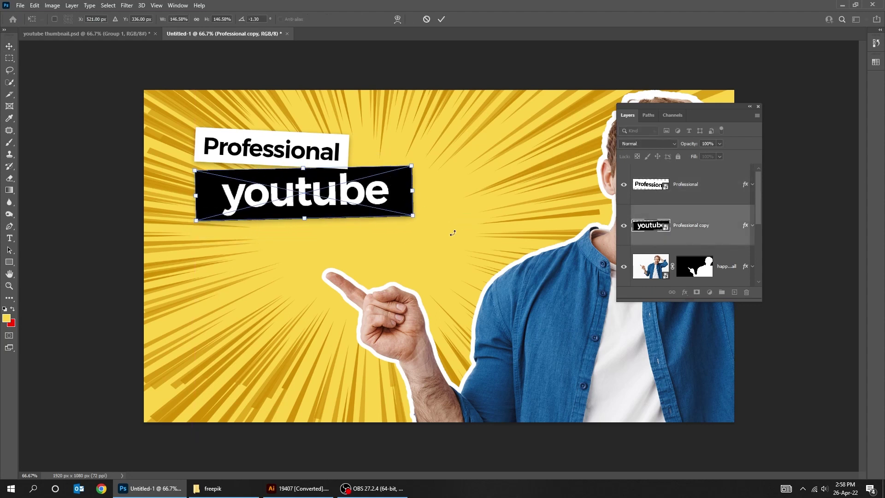
{"action": "key", "text": "Return"}
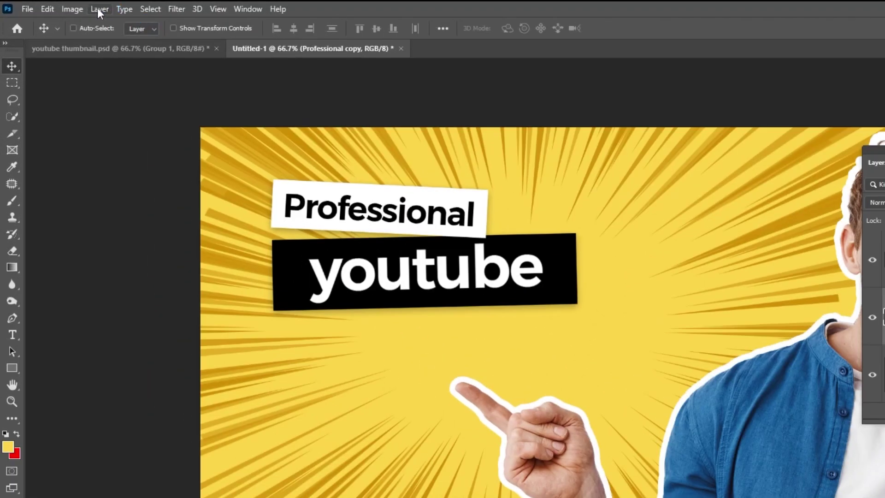
Make a New Smart Object via Copy of youtube, place it below, and open its contents.
{"action": "left_click", "coordinate": [98, 9]}
{"action": "mouse_move", "coordinate": [194, 255]}
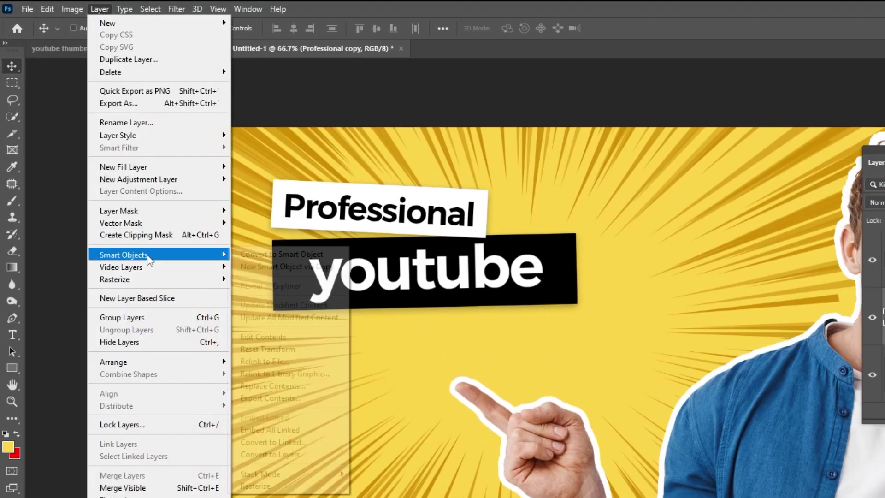
{"action": "left_click", "coordinate": [314, 267]}
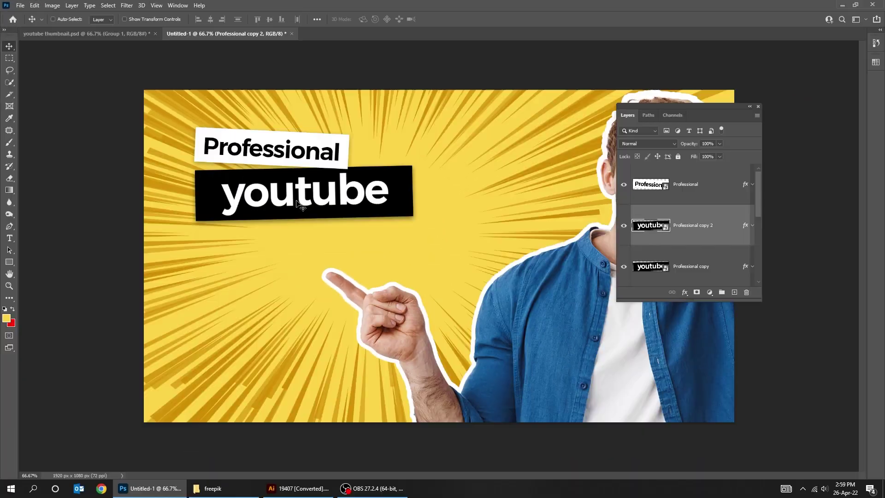
{"action": "left_click_drag", "start_coordinate": [299, 204], "coordinate": [300, 245]}
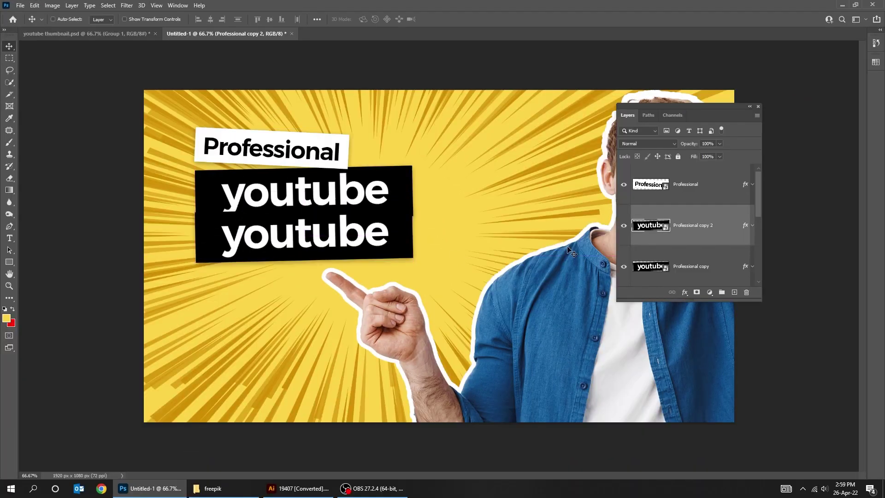
{"action": "key", "text": "shift+Down"}
{"action": "key", "text": "shift+Down"}
{"action": "key", "text": "shift+Down"}
{"action": "key", "text": "shift+Down"}
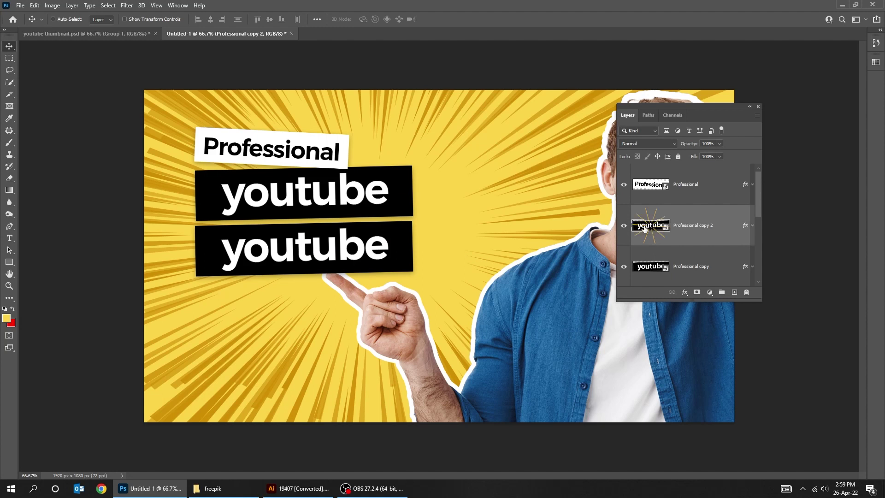
{"action": "double_click", "coordinate": [644, 226]}
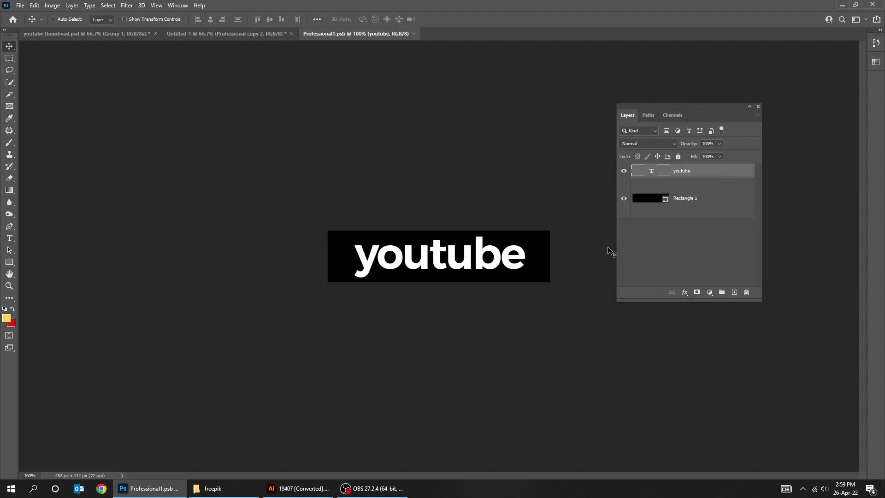
Give the Rectangle 1 box a red ff0000 fill.
{"action": "left_click", "coordinate": [673, 206]}
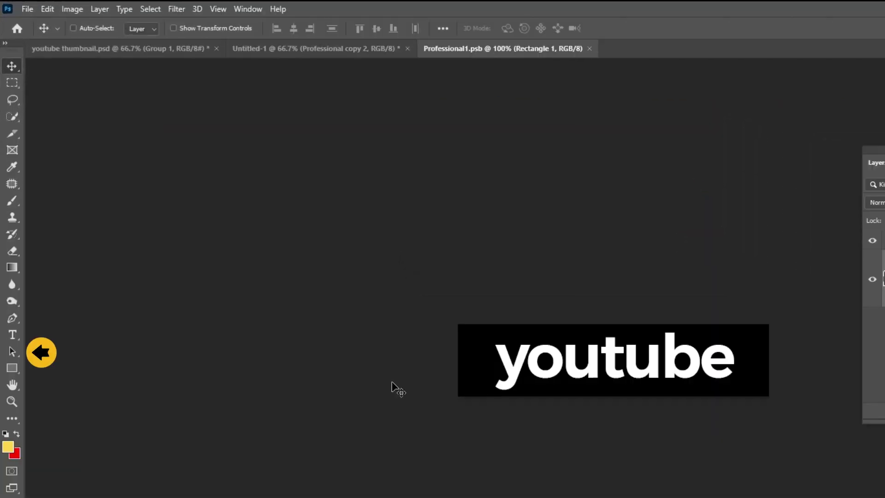
{"action": "key", "text": "a"}
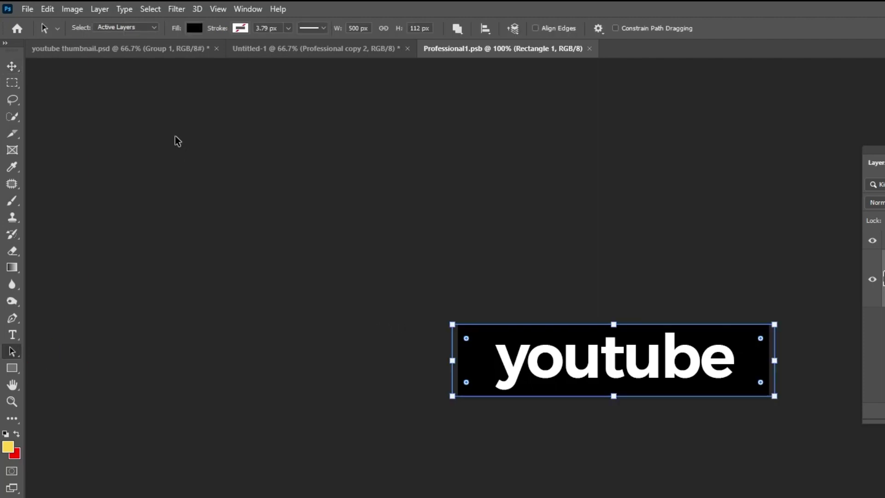
{"action": "left_click", "coordinate": [195, 29]}
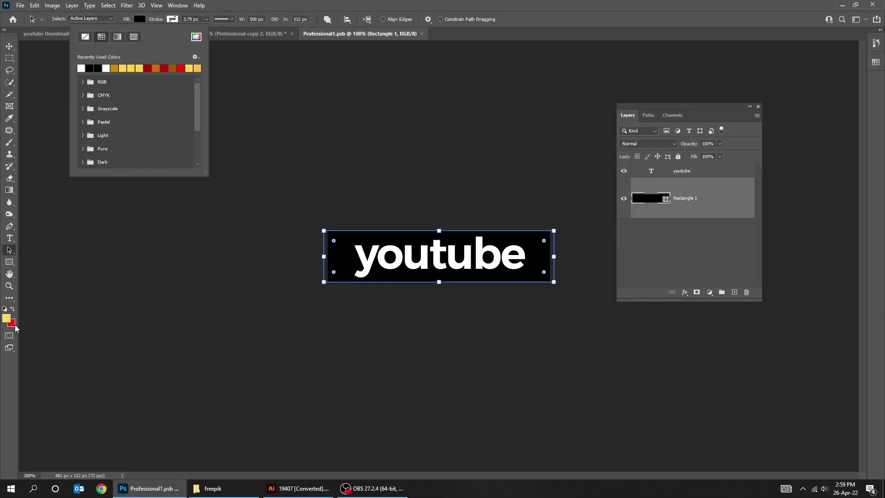
{"action": "left_click", "coordinate": [18, 454]}
{"action": "left_click", "coordinate": [18, 454]}
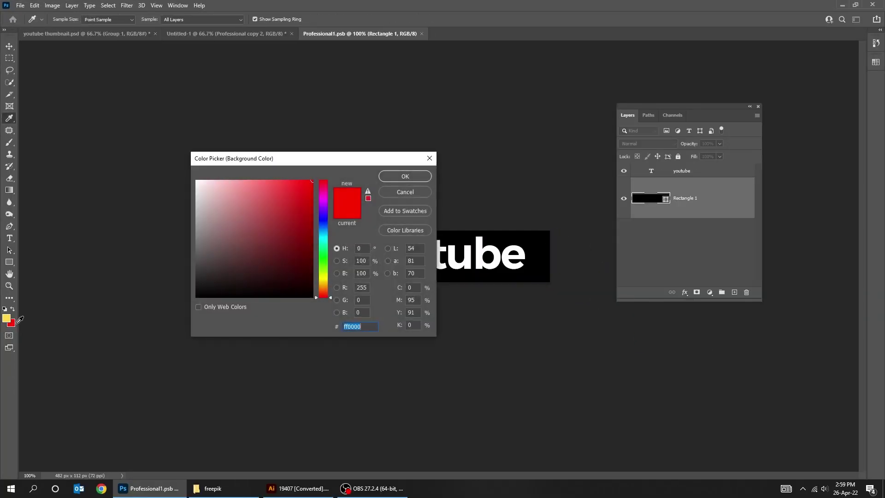
{"action": "left_click", "coordinate": [403, 178]}
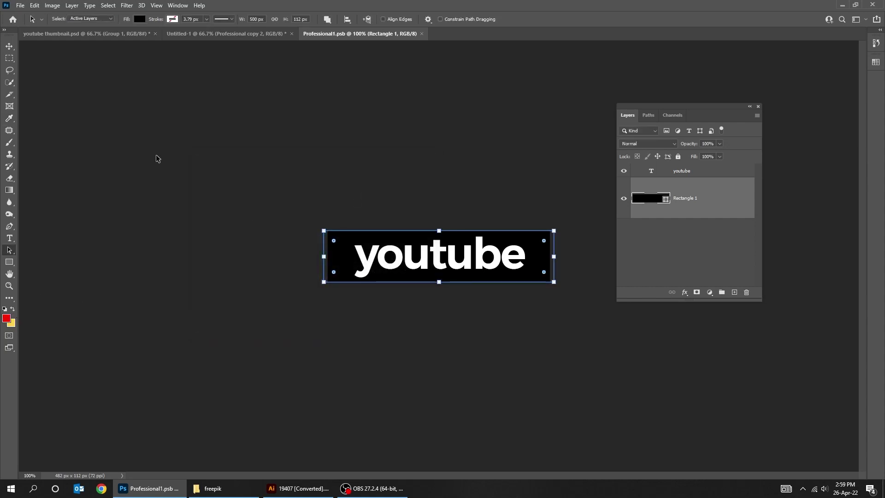
{"action": "left_click", "coordinate": [139, 19]}
{"action": "left_click", "coordinate": [81, 68]}
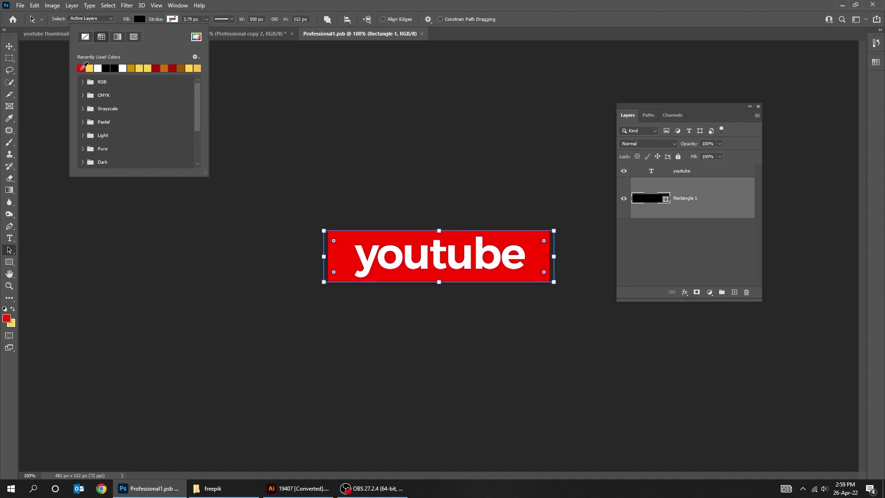
{"action": "left_click", "coordinate": [196, 38]}
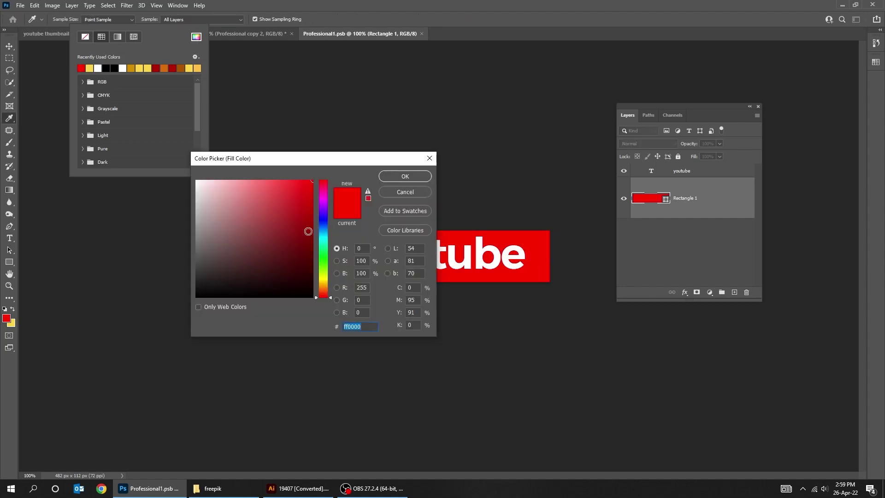
{"action": "left_click", "coordinate": [399, 177]}
{"action": "left_click", "coordinate": [140, 23]}
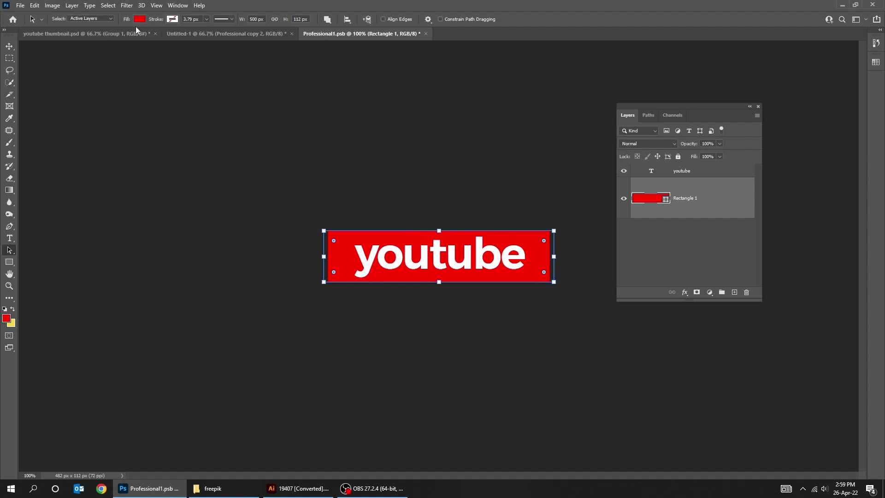
{"action": "left_click", "coordinate": [10, 47]}
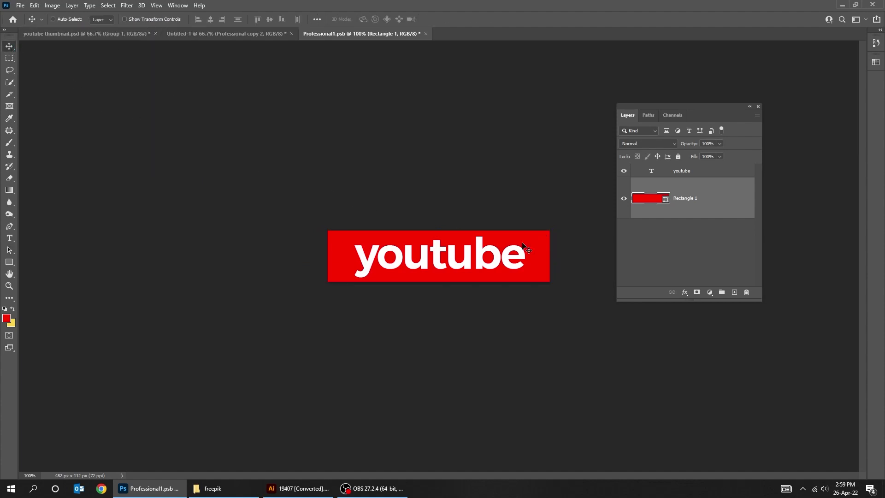
Retype the label text as thumbnail.
{"action": "double_click", "coordinate": [477, 251]}
{"action": "key", "text": "ctrl+a"}
{"action": "type", "text": "th"}
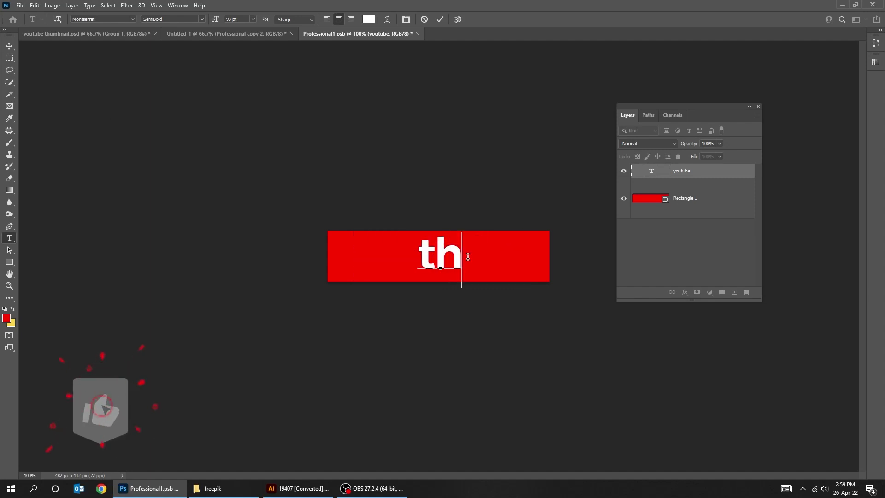
{"action": "type", "text": "umbnail"}
{"action": "key", "text": "ctrl+Return"}
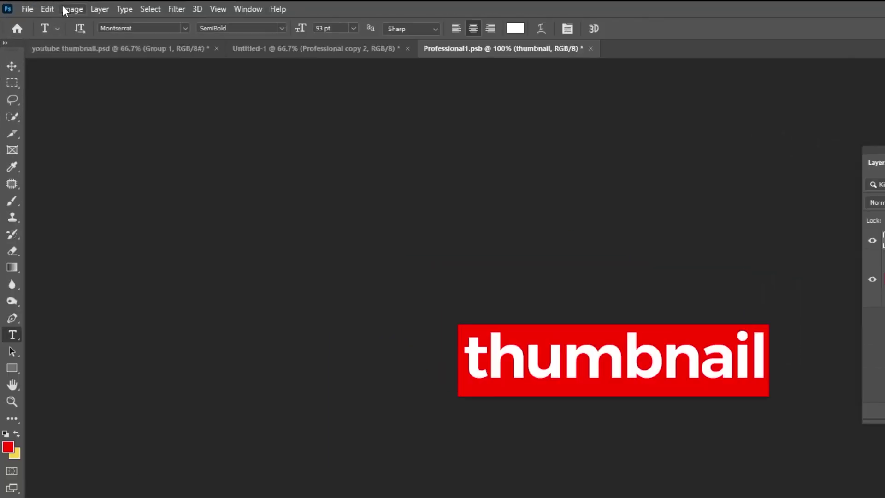
Widen the label's canvas to 515 px with Canvas Size.
{"action": "left_click", "coordinate": [53, 5]}
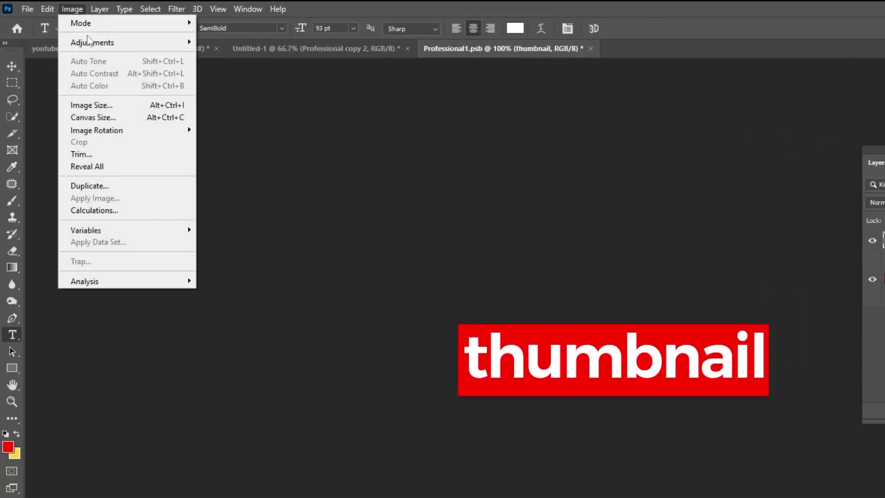
{"action": "left_click", "coordinate": [130, 118]}
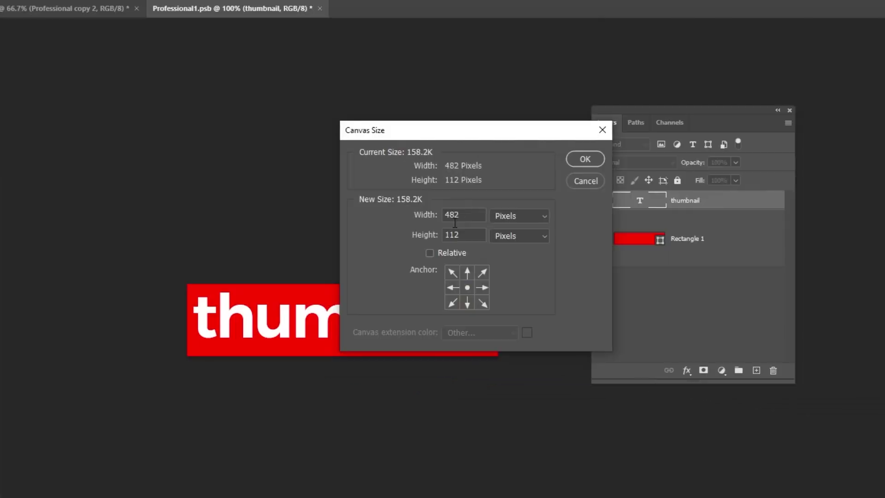
{"action": "type", "text": "515"}
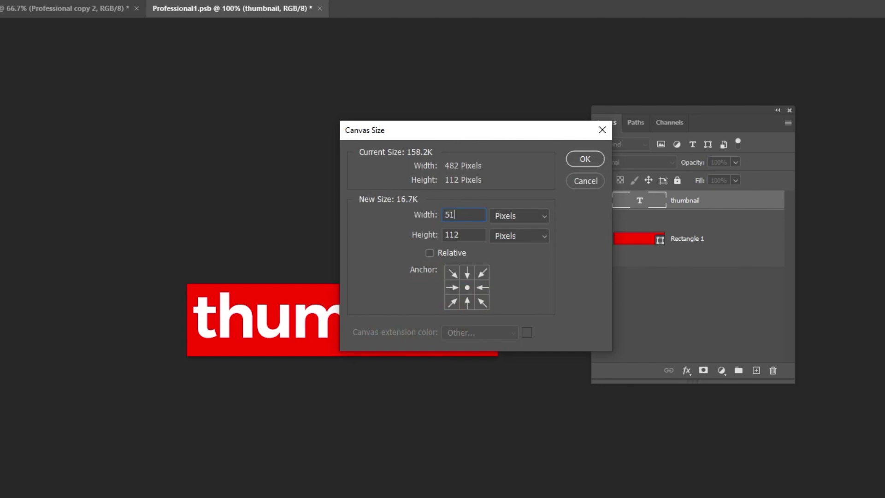
{"action": "left_click", "coordinate": [582, 160]}
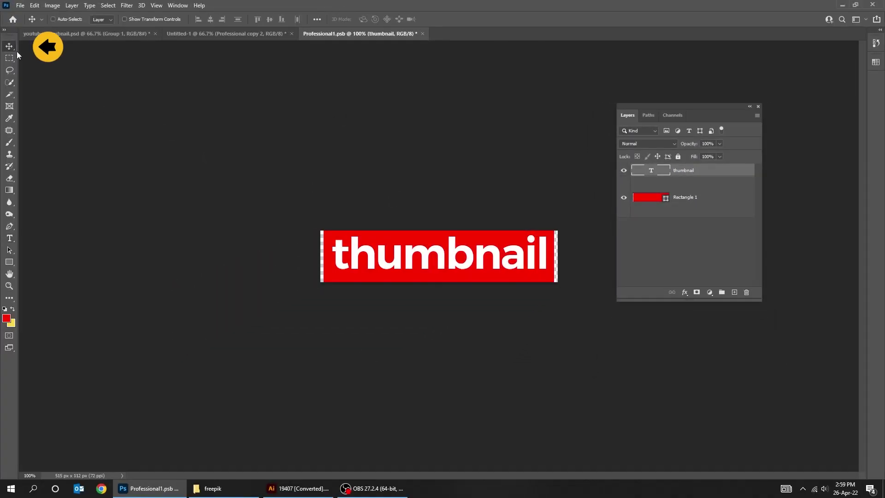
Stretch the red rectangle to fill the wider canvas, then save and close.
{"action": "left_click", "coordinate": [692, 196]}
{"action": "key", "text": "ctrl+t"}
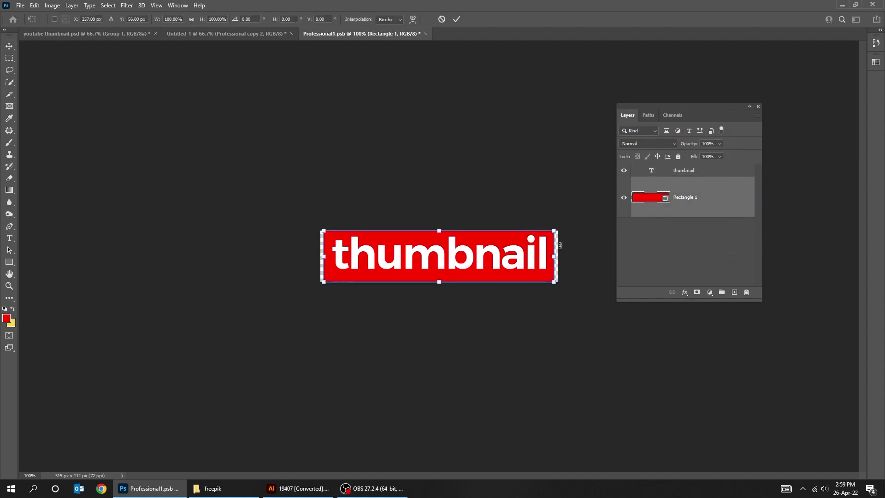
{"action": "left_click_drag", "start_coordinate": [554, 254], "coordinate": [557, 254]}
{"action": "key", "text": "Return"}
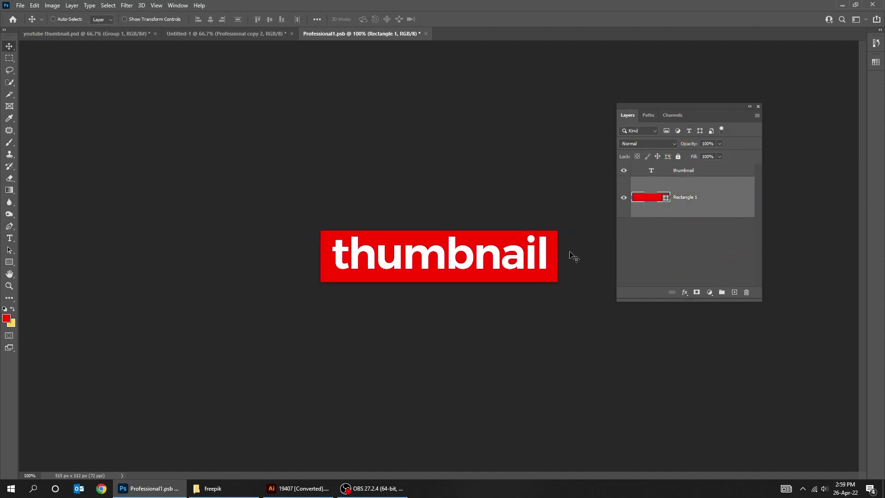
{"action": "key", "text": "ctrl+s"}
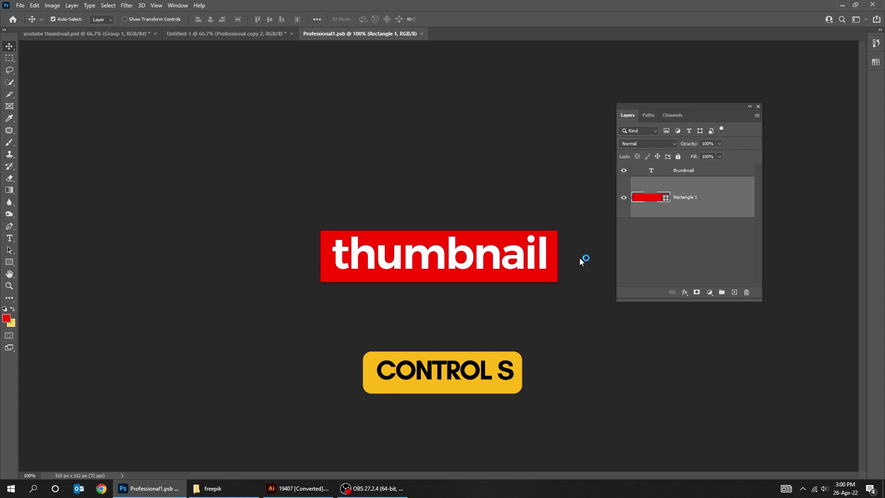
{"action": "key", "text": "ctrl+w"}
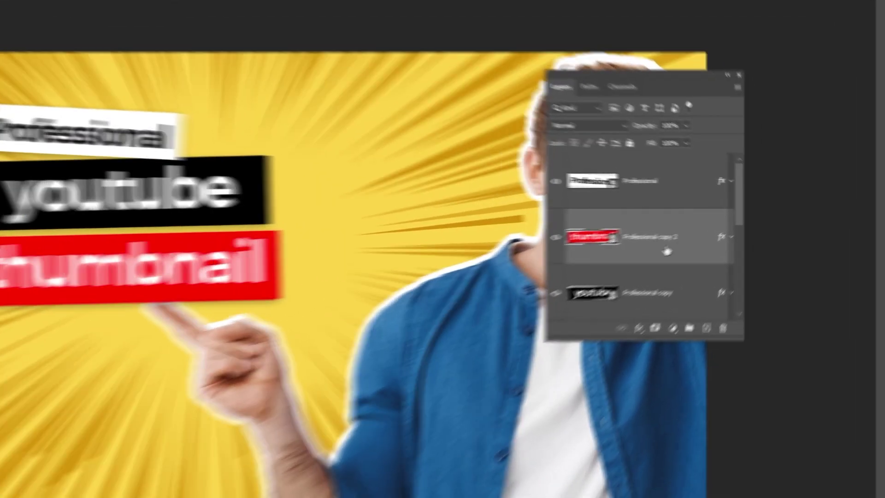
Place the thumbnail label beneath youtube and bring the man cutout to the top.
{"action": "left_click_drag", "start_coordinate": [708, 235], "coordinate": [706, 267]}
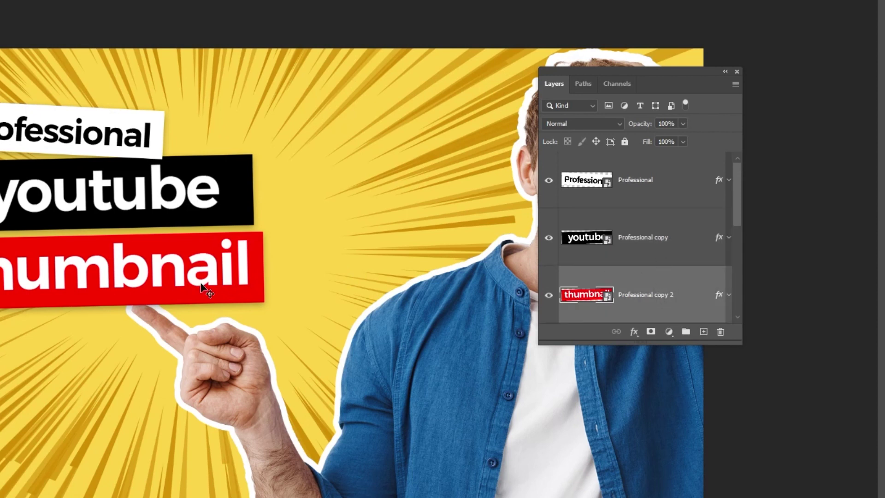
{"action": "left_click_drag", "start_coordinate": [161, 283], "coordinate": [171, 277]}
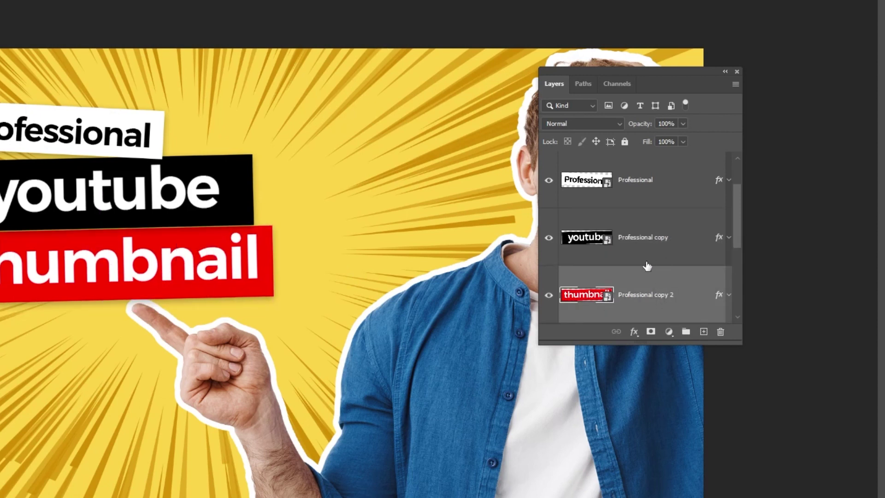
{"action": "scroll", "coordinate": [647, 267], "scroll_direction": "down", "scroll_amount": 2}
{"action": "left_click", "coordinate": [698, 262]}
{"action": "key", "text": "ctrl+shift+bracketright"}
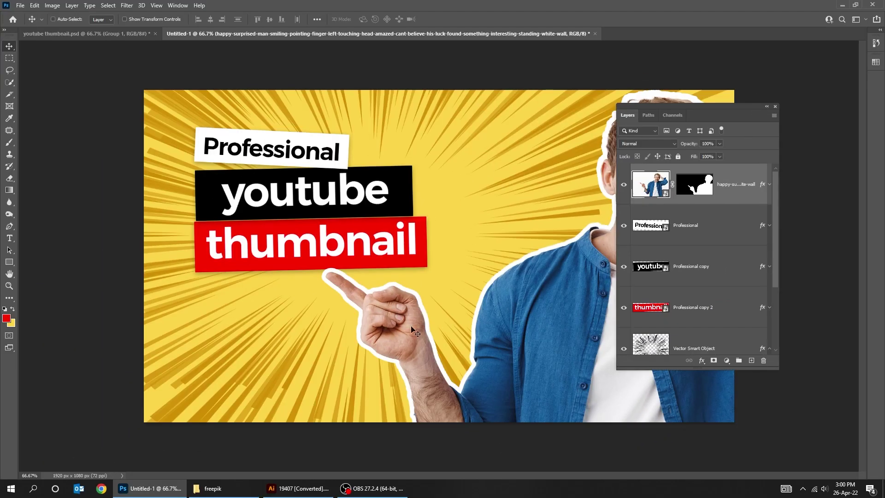
{"action": "key", "text": "Tab"}
{"action": "left_click_drag", "start_coordinate": [421, 323], "coordinate": [421, 325]}
Tilt the red thumbnail banner counter-clockwise, enlarge it, and shift it right.
{"action": "right_click", "coordinate": [384, 254]}
{"action": "left_click", "coordinate": [393, 260]}
{"action": "key", "text": "ctrl+t"}
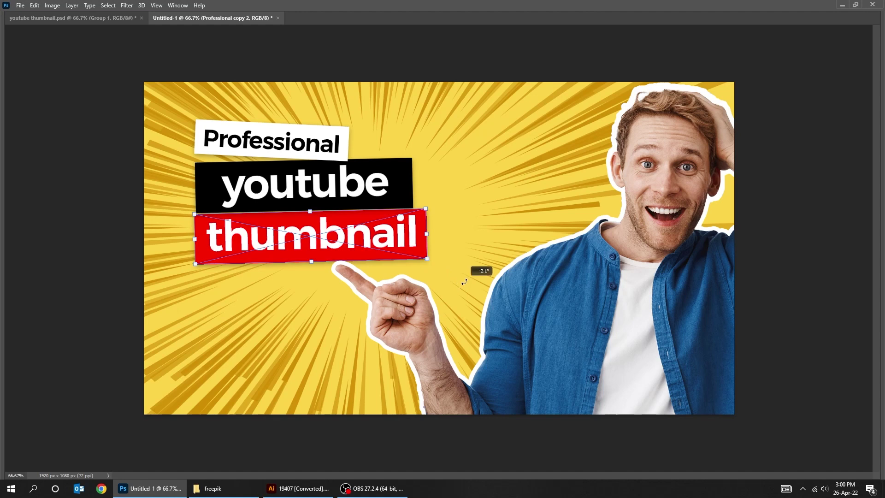
{"action": "left_click_drag", "start_coordinate": [465, 283], "coordinate": [468, 277]}
{"action": "left_click_drag", "start_coordinate": [428, 251], "coordinate": [438, 253]}
{"action": "key", "text": "Return"}
{"action": "left_click_drag", "start_coordinate": [343, 240], "coordinate": [349, 241]}
Tilt the black youtube banner slightly counter-clockwise.
{"action": "right_click", "coordinate": [378, 216]}
{"action": "left_click", "coordinate": [364, 199]}
{"action": "key", "text": "ctrl+t"}
{"action": "left_click_drag", "start_coordinate": [470, 231], "coordinate": [471, 226]}
{"action": "key", "text": "Return"}
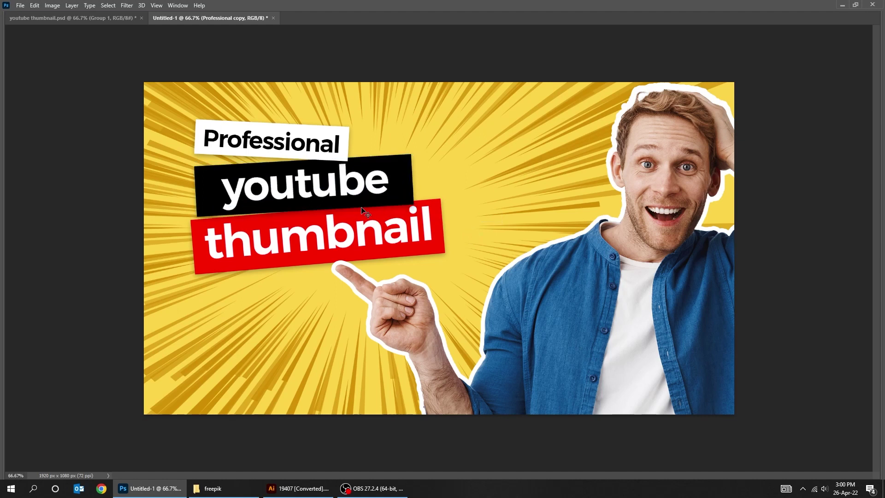
{"action": "key", "text": "Tab"}
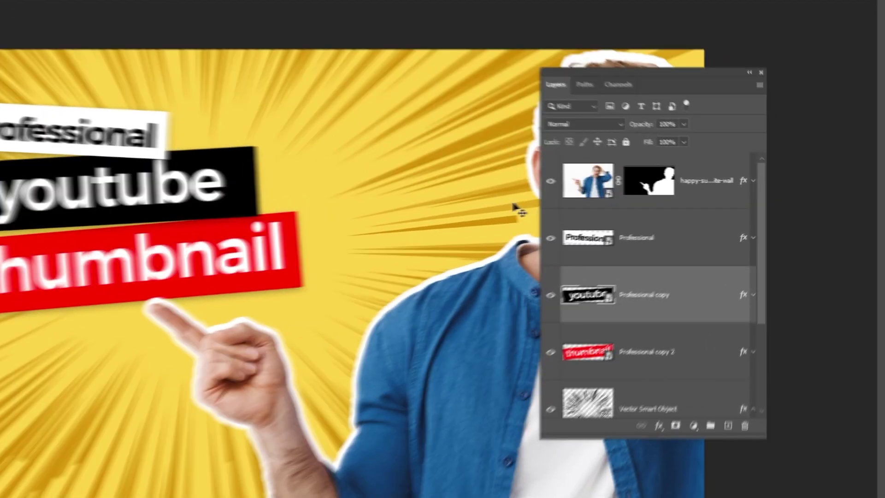
Group the three label layers into a group named text, tagged red.
{"action": "left_click", "coordinate": [695, 234]}
{"action": "left_click", "coordinate": [710, 306], "text": "shift"}
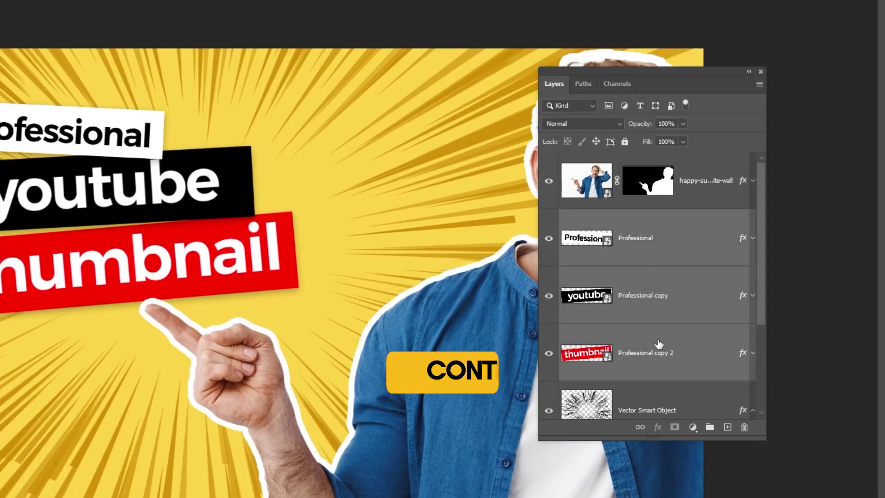
{"action": "key", "text": "ctrl+g"}
{"action": "double_click", "coordinate": [603, 217]}
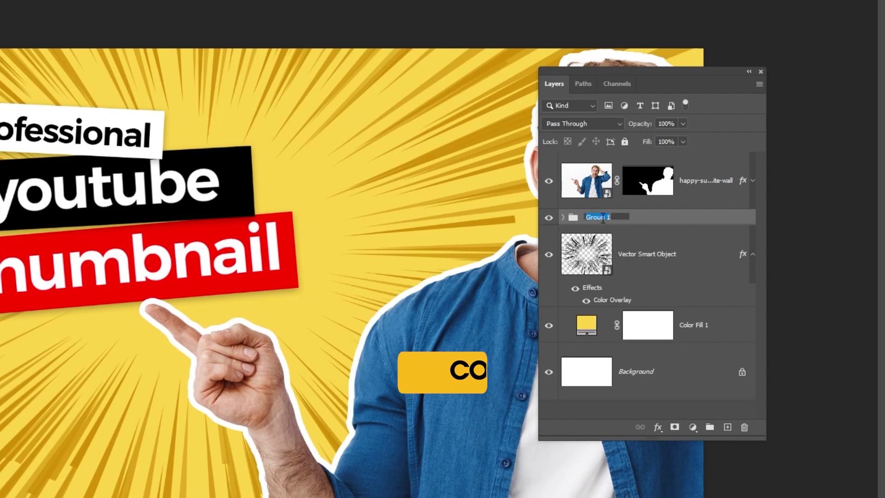
{"action": "type", "text": "text"}
{"action": "key", "text": "Return"}
{"action": "right_click", "coordinate": [603, 218]}
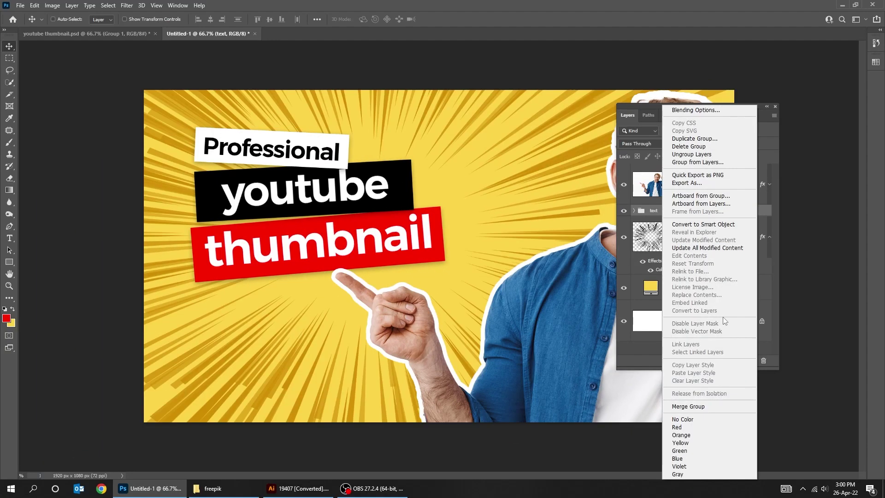
{"action": "left_click", "coordinate": [706, 427]}
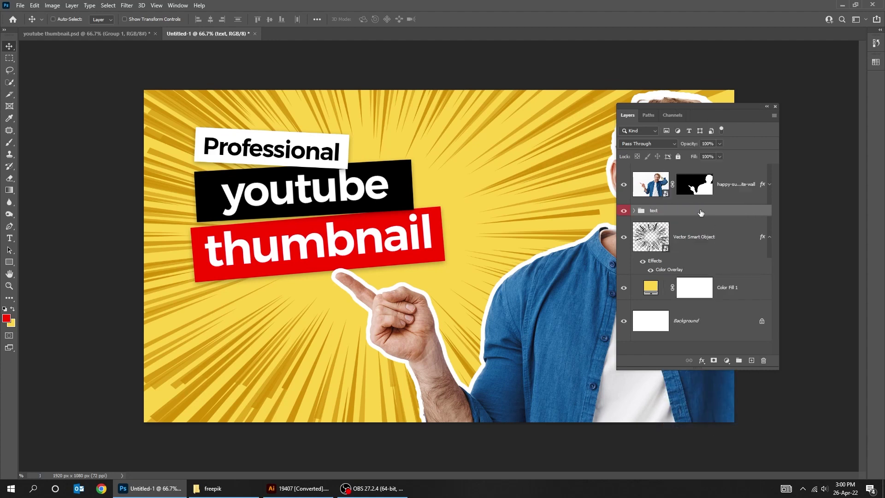
Move the text group up slightly and scale it to about 107%.
{"action": "left_click_drag", "start_coordinate": [419, 246], "coordinate": [418, 236]}
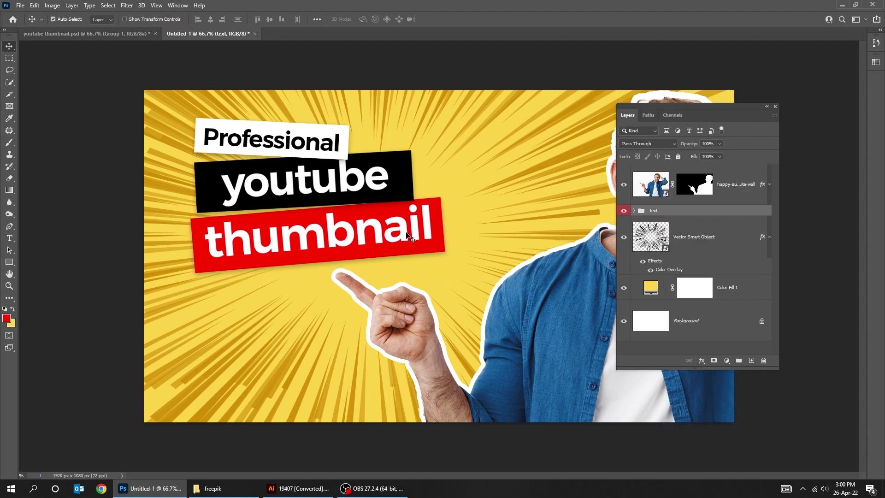
{"action": "key", "text": "ctrl+t"}
{"action": "mouse_move", "coordinate": [447, 274]}
{"action": "left_mouse_down"}
{"action": "mouse_move", "coordinate": [461, 272]}
{"action": "mouse_move", "coordinate": [456, 277]}
{"action": "left_mouse_up"}
{"action": "key", "text": "Return"}
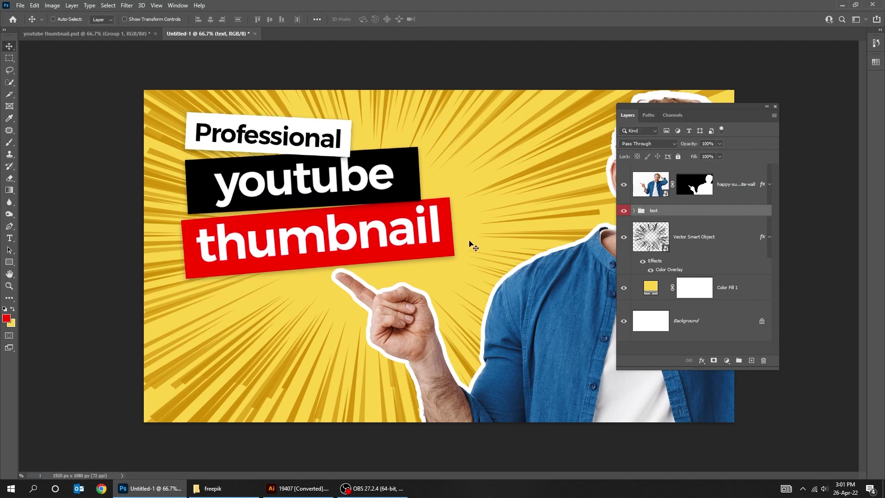
Open the thumbnail label's smart object contents from the expanded group.
{"action": "left_click", "coordinate": [635, 211]}
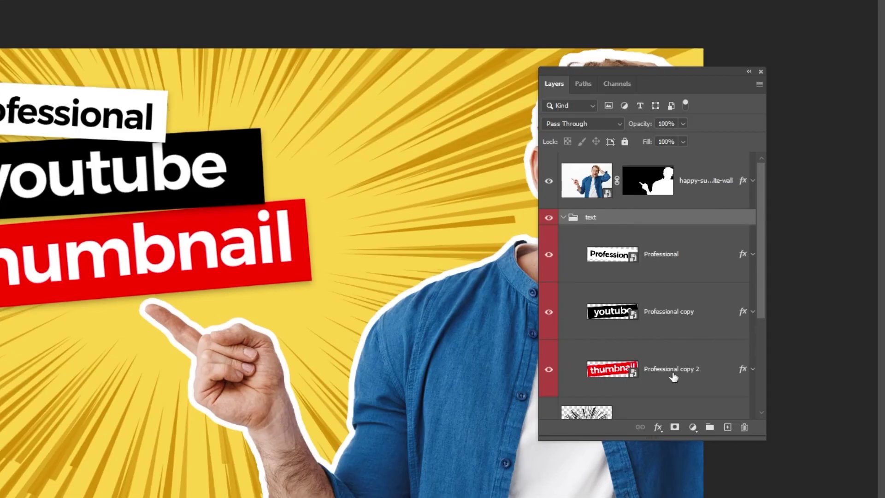
{"action": "left_click", "coordinate": [673, 377]}
{"action": "double_click", "coordinate": [613, 368]}
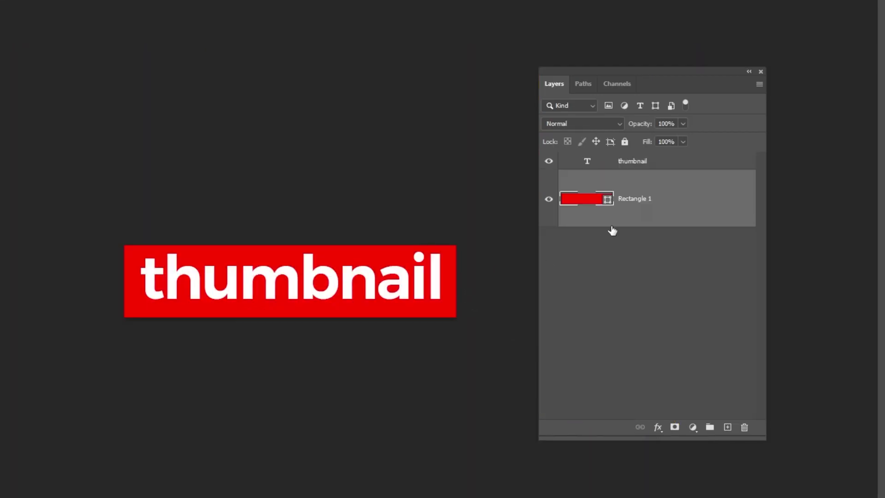
Add a 60% opacity Outer Glow to the thumbnail text, then save and close.
{"action": "left_click", "coordinate": [643, 164]}
{"action": "left_click", "coordinate": [658, 427]}
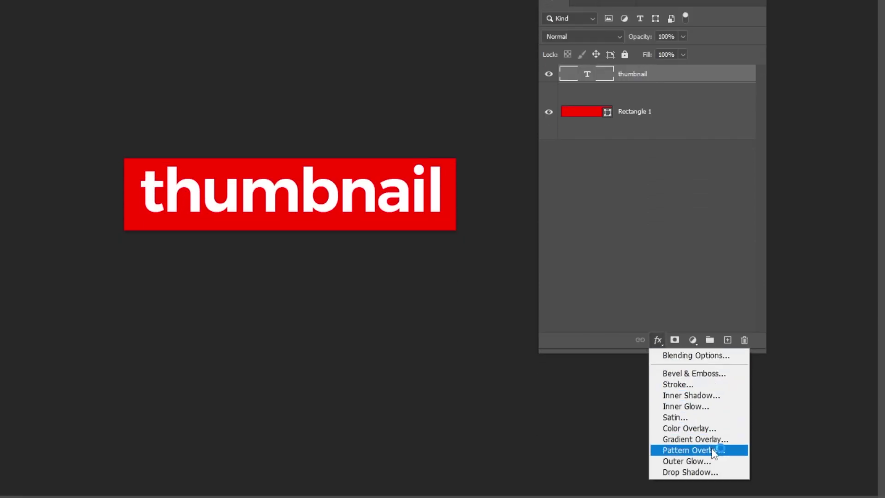
{"action": "left_click", "coordinate": [687, 461]}
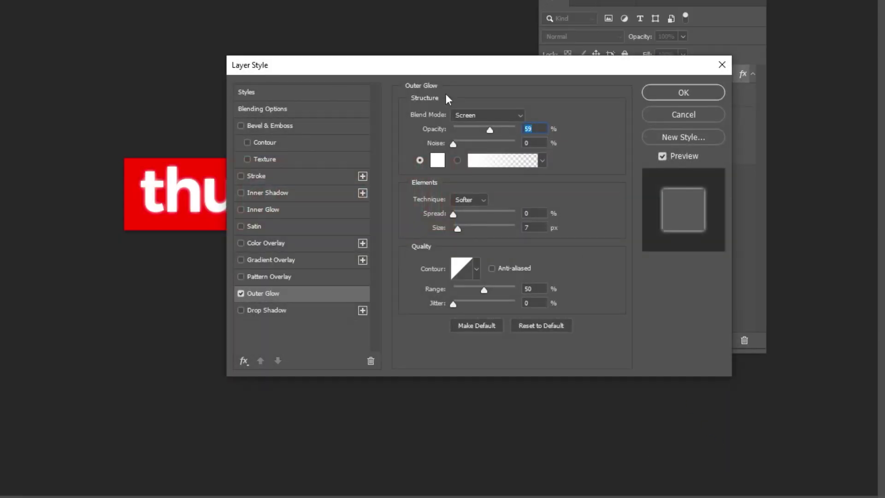
{"action": "left_click_drag", "start_coordinate": [423, 64], "coordinate": [586, 61]}
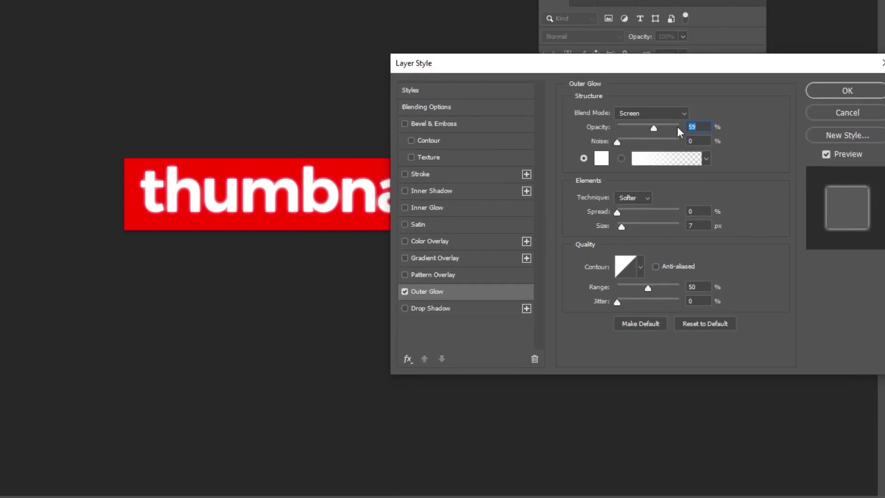
{"action": "type", "text": "60"}
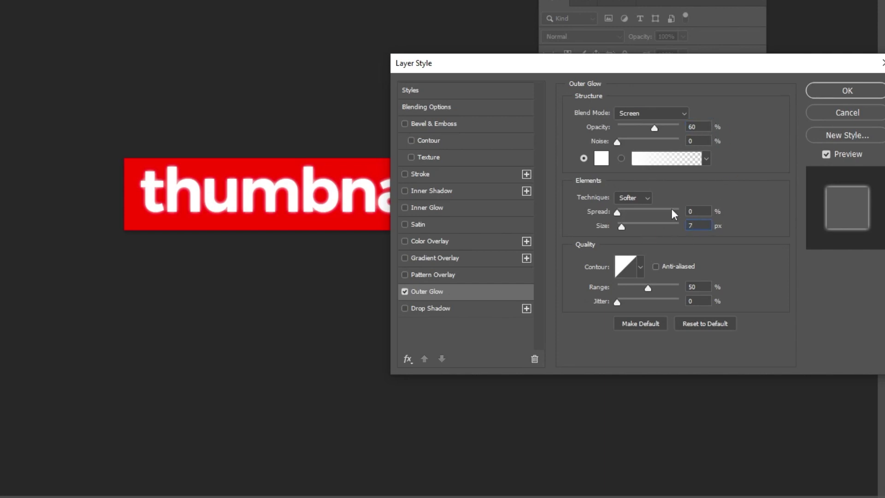
{"action": "left_click", "coordinate": [819, 91]}
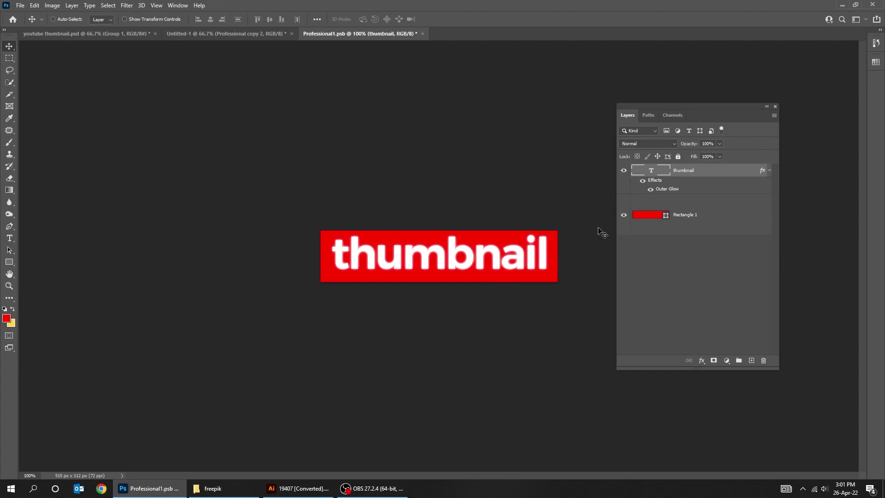
{"action": "key", "text": "ctrl+s"}
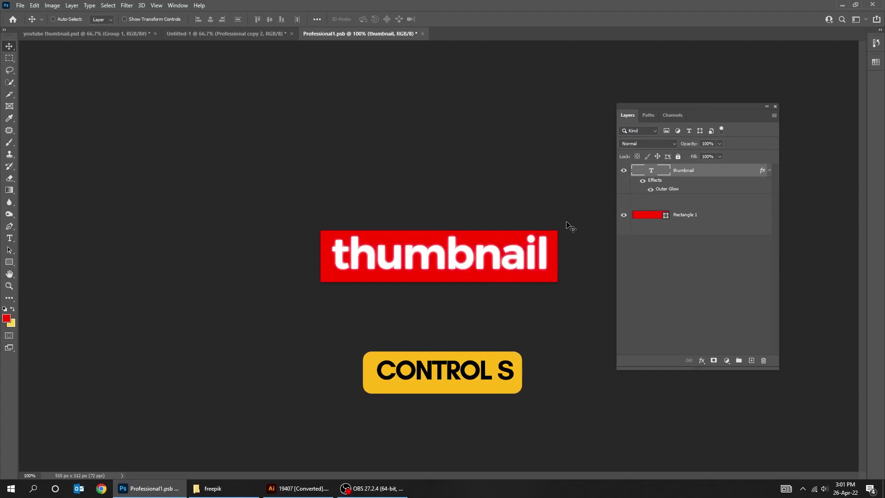
{"action": "key", "text": "ctrl+w"}
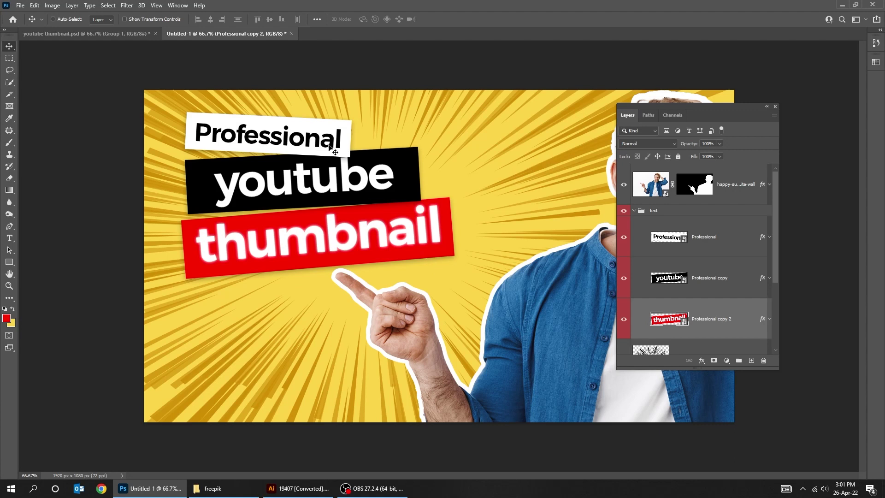
Rename the label layers youtube and thumbnail.
{"action": "left_click", "coordinate": [689, 236]}
{"action": "double_click", "coordinate": [702, 278]}
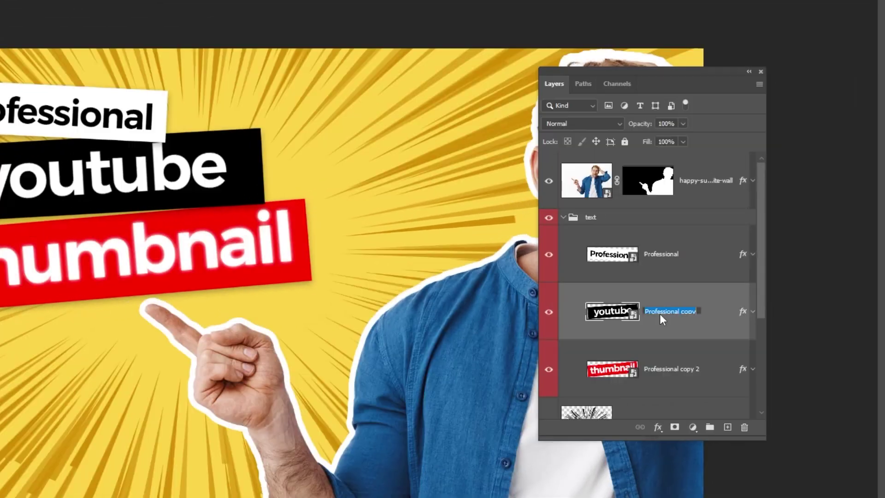
{"action": "type", "text": "youtube"}
{"action": "key", "text": "Return"}
{"action": "double_click", "coordinate": [664, 369]}
{"action": "type", "text": "thumbnail"}
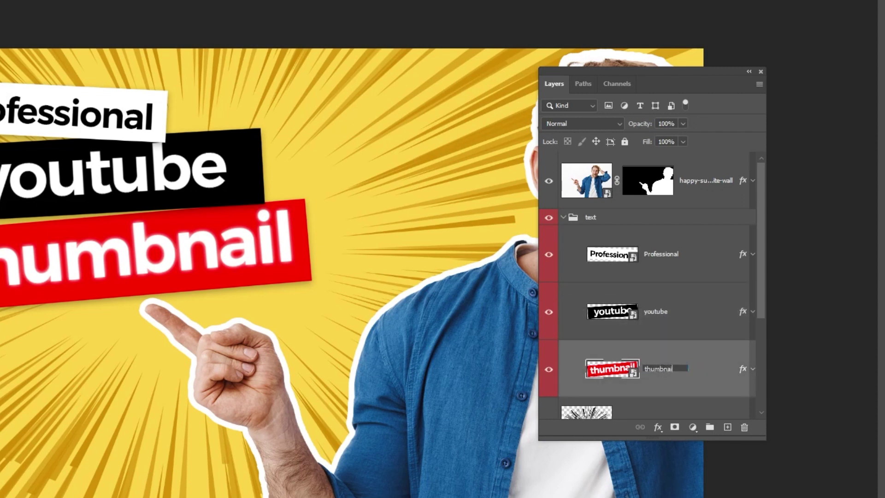
{"action": "key", "text": "Return"}
Level the Professional label slightly and shift it to the right.
{"action": "left_click", "coordinate": [673, 276]}
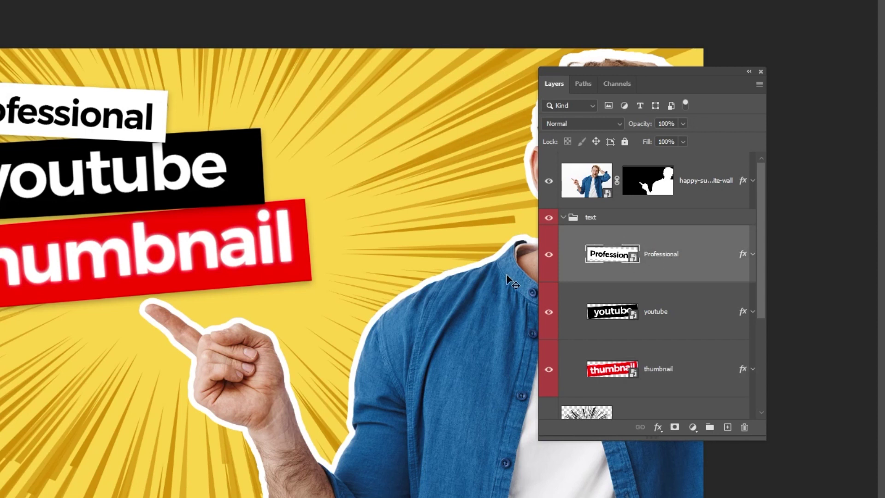
{"action": "key", "text": "ctrl+t"}
{"action": "left_click_drag", "start_coordinate": [289, 182], "coordinate": [286, 186]}
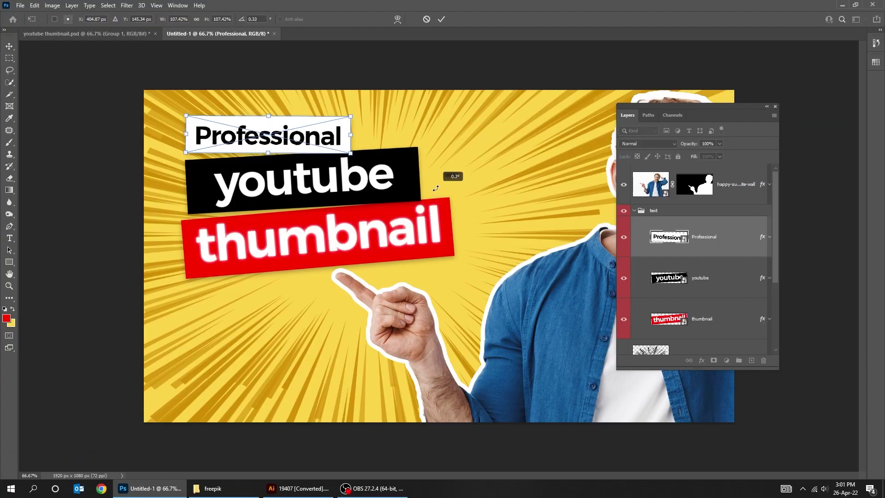
{"action": "key", "text": "Return"}
{"action": "left_click_drag", "start_coordinate": [316, 146], "coordinate": [340, 146]}
{"action": "left_click", "coordinate": [279, 267], "text": "ctrl"}
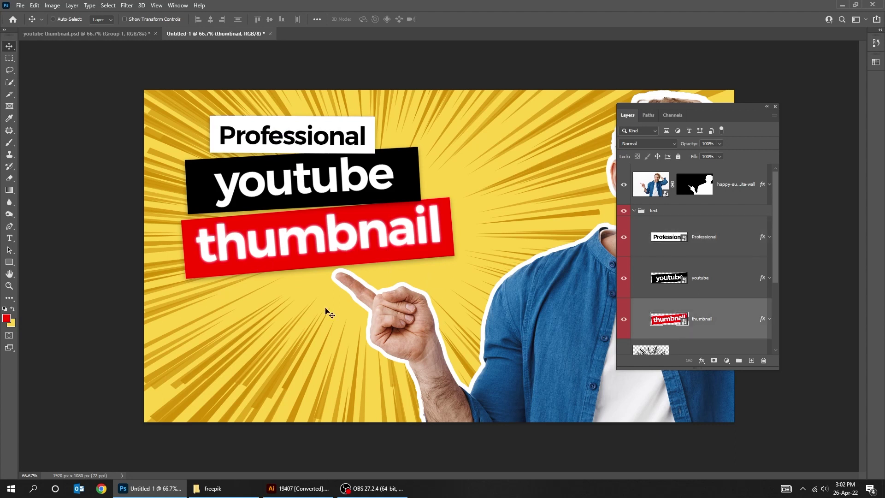
{"action": "key", "text": "p"}
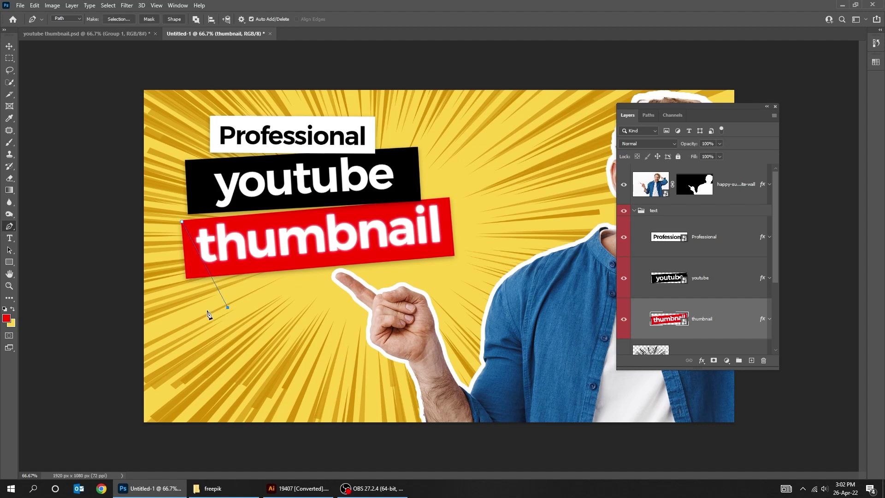
Draw a triangular tail path under the red banner and turn it into a selection.
{"action": "left_click", "coordinate": [187, 277]}
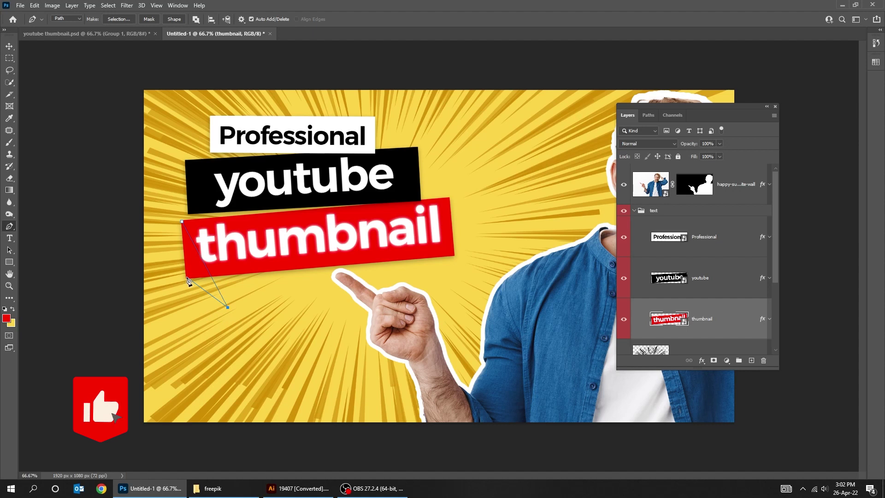
{"action": "left_click", "coordinate": [183, 225]}
{"action": "right_click", "coordinate": [189, 253]}
{"action": "left_click", "coordinate": [218, 294]}
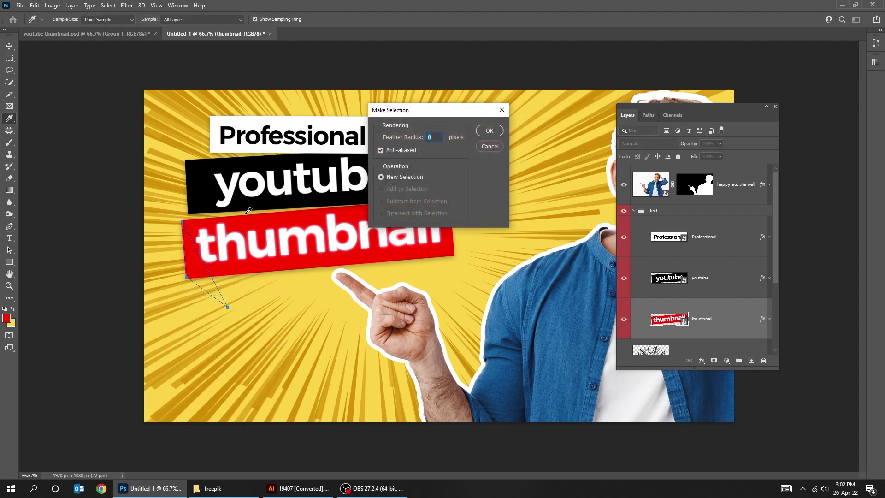
{"action": "left_click", "coordinate": [490, 131]}
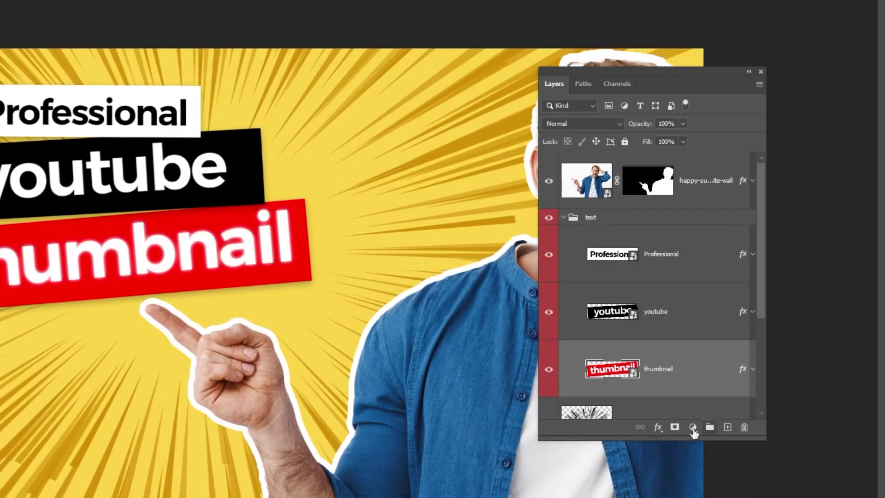
Fill the tail with a #c60000 Solid Color layer, place it below the thumbnail banner, and nudge it down.
{"action": "left_click", "coordinate": [693, 428]}
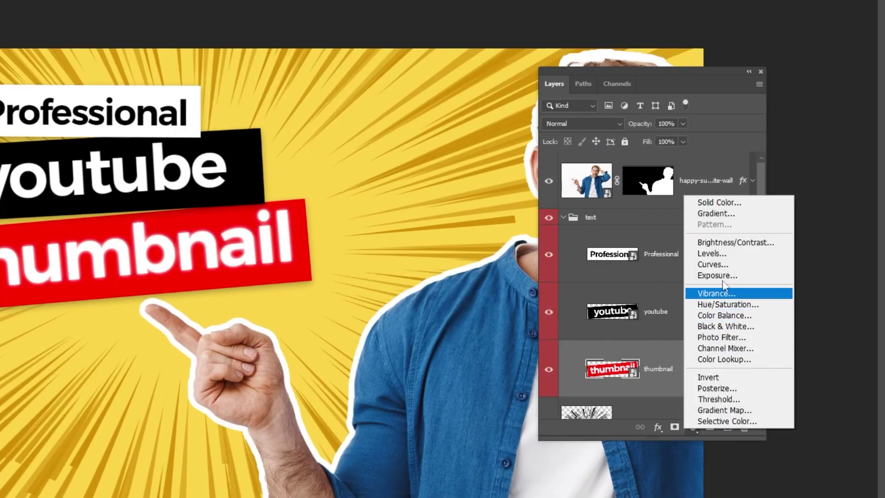
{"action": "left_click", "coordinate": [733, 203]}
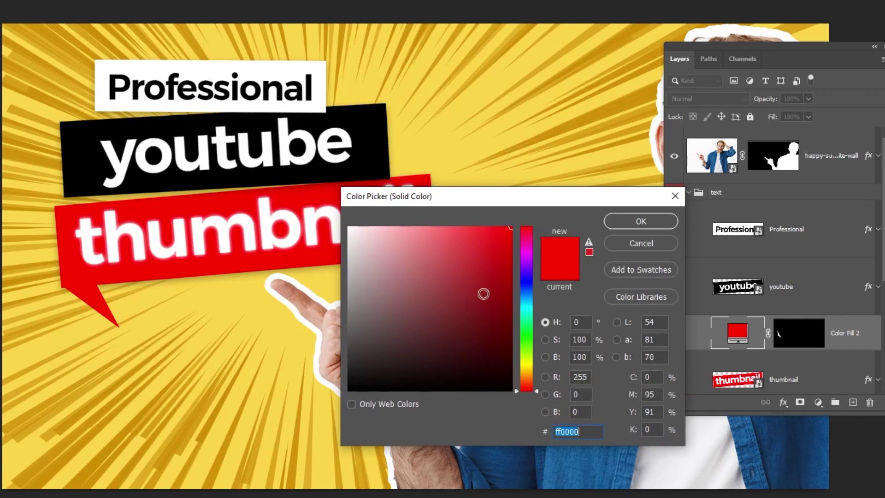
{"action": "left_click_drag", "start_coordinate": [512, 240], "coordinate": [512, 264]}
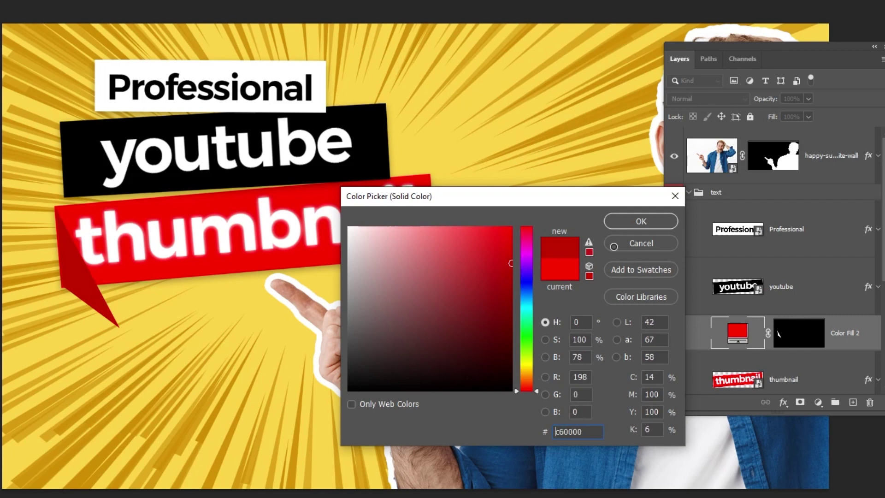
{"action": "left_click", "coordinate": [640, 222]}
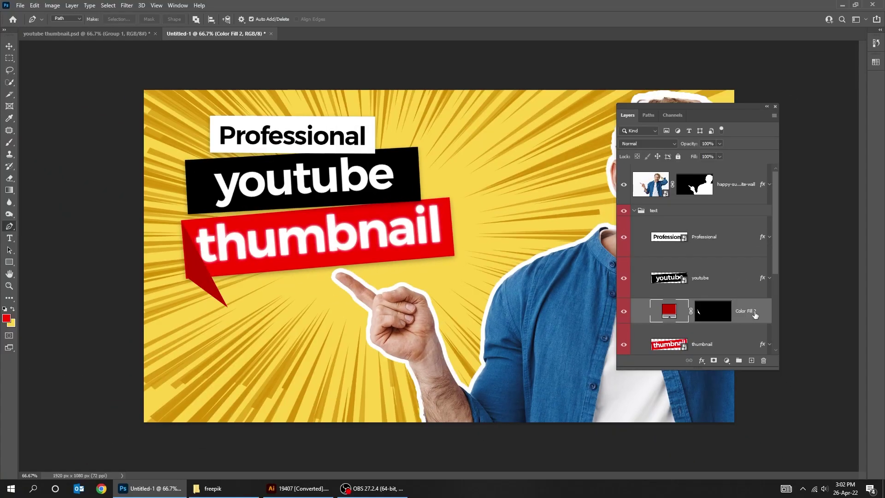
{"action": "key", "text": "ctrl+bracketleft"}
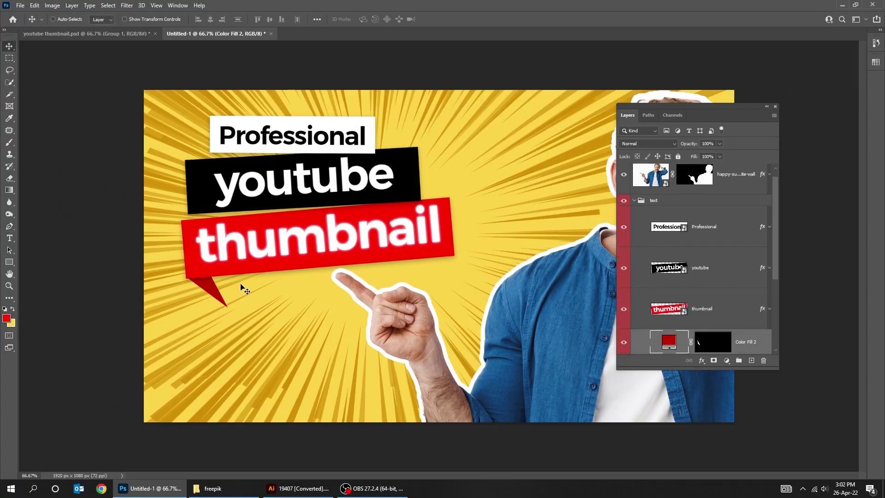
{"action": "scroll", "coordinate": [194, 302], "scroll_direction": "up", "scroll_amount": 2}
{"action": "key", "text": "Tab"}
{"action": "left_click_drag", "start_coordinate": [160, 300], "coordinate": [163, 306]}
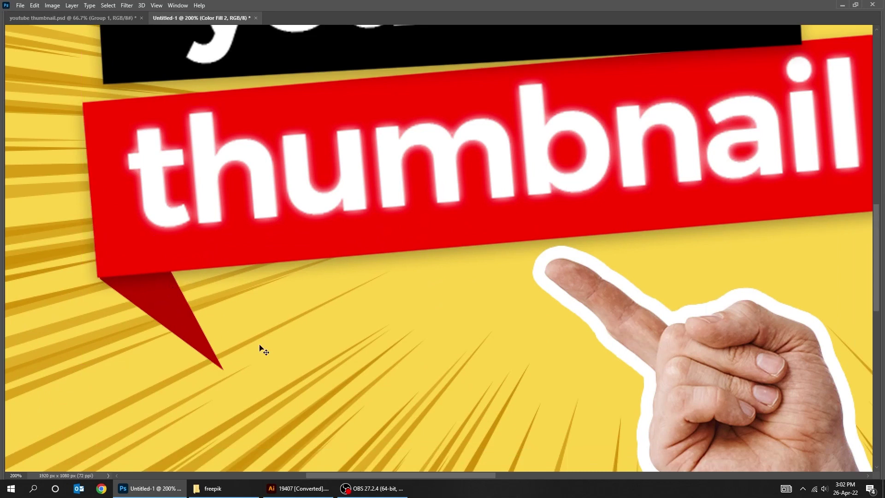
Nudge the tail up a few pixels and select the text group in the layers list.
{"action": "key", "text": "Up"}
{"action": "key", "text": "Up"}
{"action": "key", "text": "Up"}
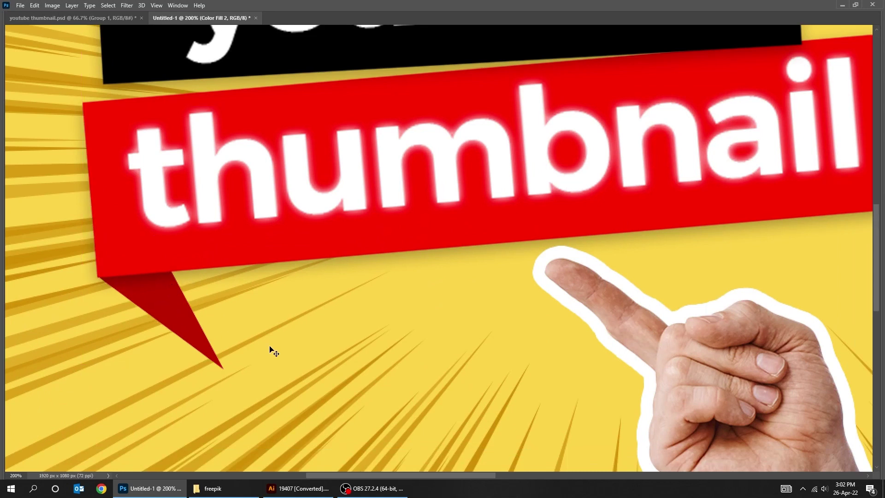
{"action": "key", "text": "ctrl+minus"}
{"action": "key", "text": "ctrl+minus"}
{"action": "key", "text": "ctrl+minus"}
{"action": "key", "text": "ctrl+minus"}
{"action": "key", "text": "Tab"}
{"action": "key", "text": "Tab"}
{"action": "key", "text": "F7"}
{"action": "key", "text": "Tab"}
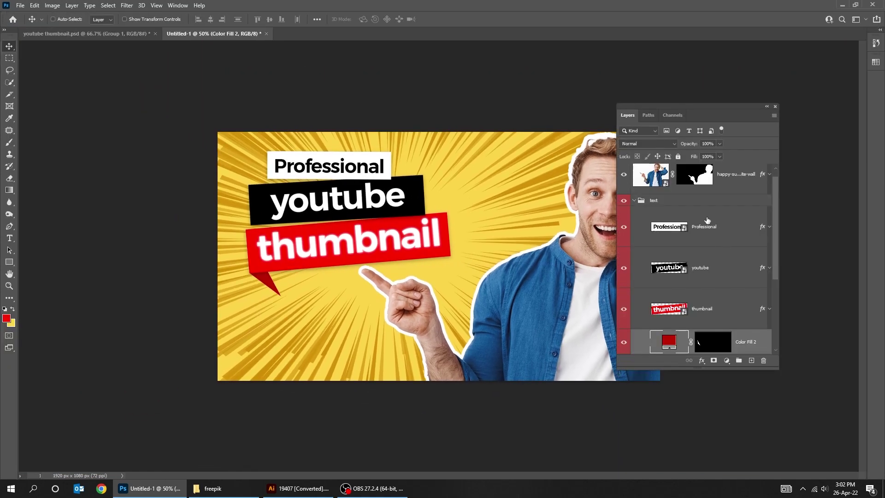
{"action": "left_click", "coordinate": [682, 201]}
{"action": "key", "text": "Tab"}
Rotate the text group about -3.9°, enlarge it slightly, and shift it right and down.
{"action": "key", "text": "ctrl+t"}
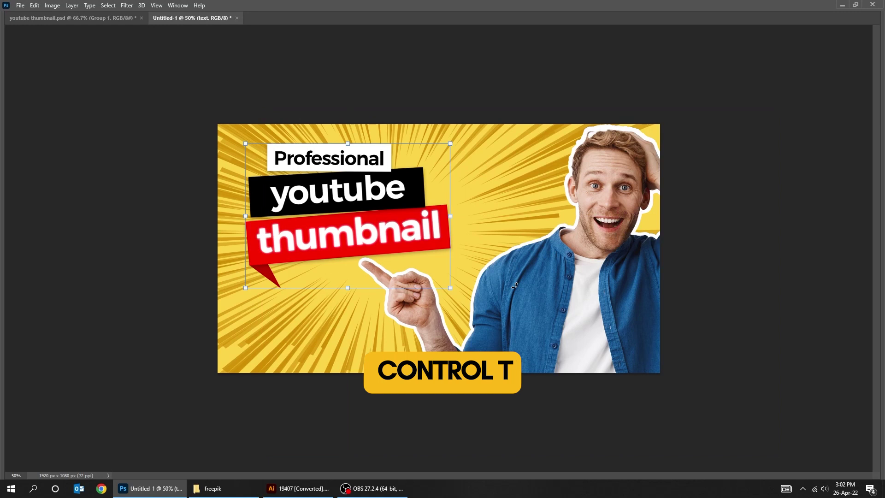
{"action": "left_click_drag", "start_coordinate": [519, 286], "coordinate": [524, 275]}
{"action": "left_click_drag", "start_coordinate": [454, 281], "coordinate": [465, 287]}
{"action": "key", "text": "Return"}
{"action": "key", "text": "shift+Down"}
{"action": "key", "text": "shift+Down"}
{"action": "key", "text": "shift+Right"}
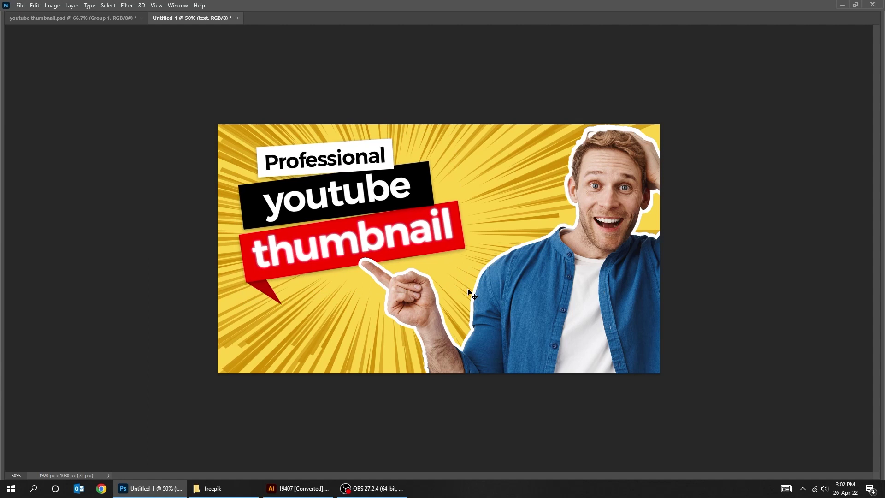
{"action": "key", "text": "ctrl+plus"}
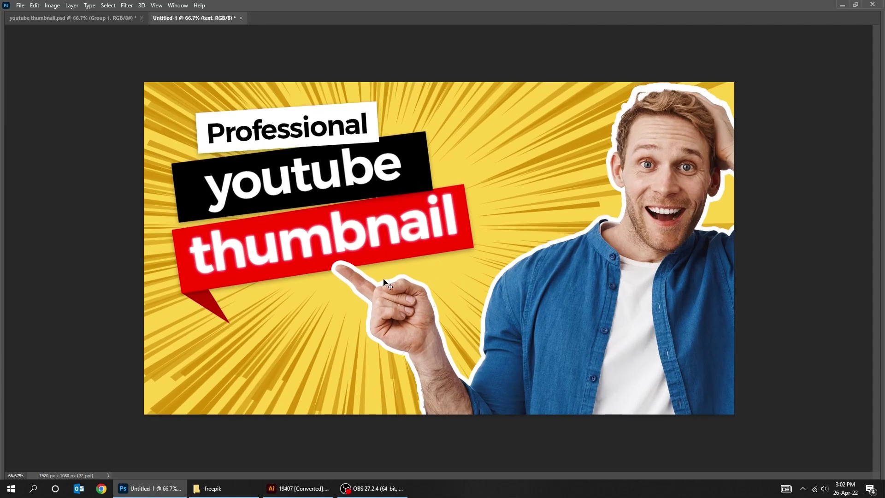
Open the light-flare EPS file from the freepik folder.
{"action": "key", "text": "Tab"}
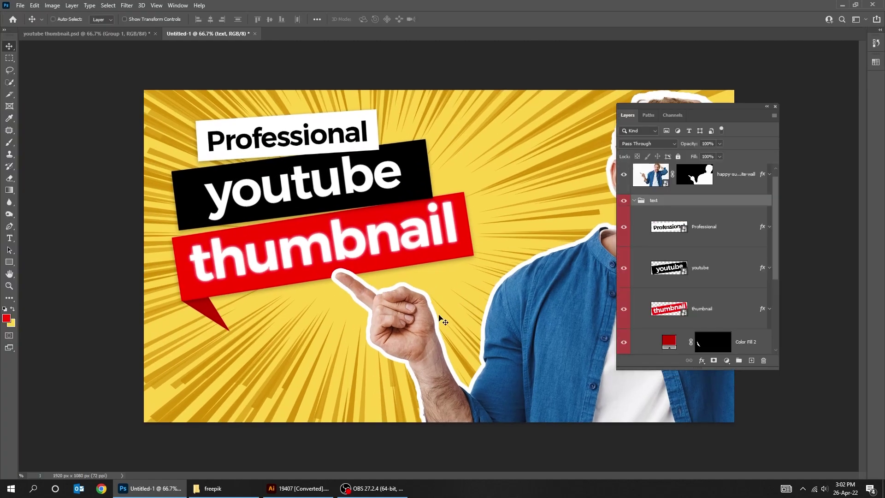
{"action": "left_click", "coordinate": [213, 488]}
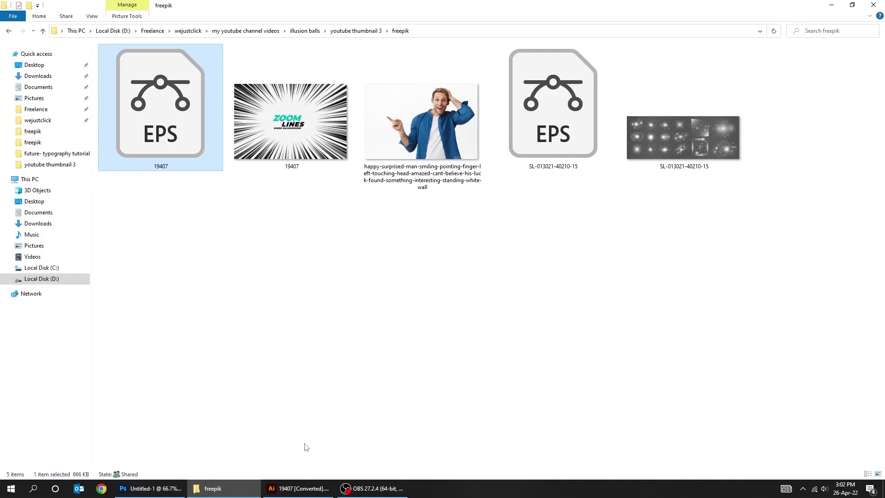
{"action": "double_click", "coordinate": [568, 131]}
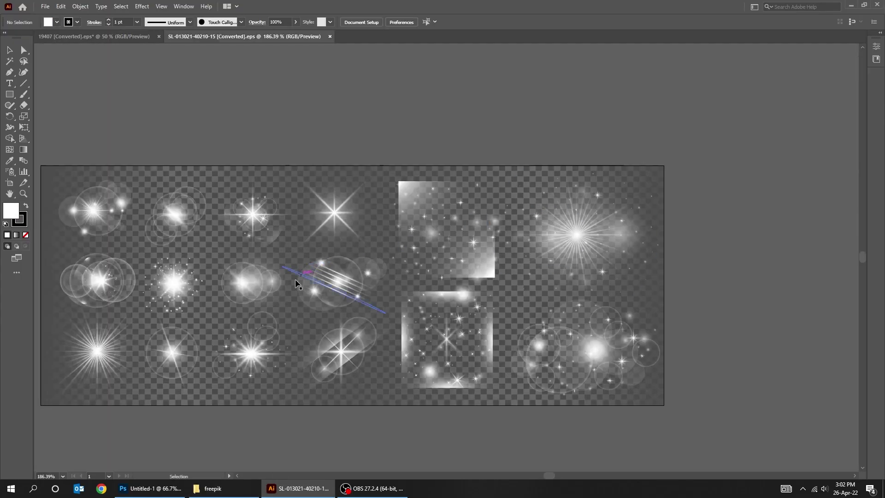
Release the clipping mask on the flare artwork and ungroup it.
{"action": "left_click", "coordinate": [223, 270]}
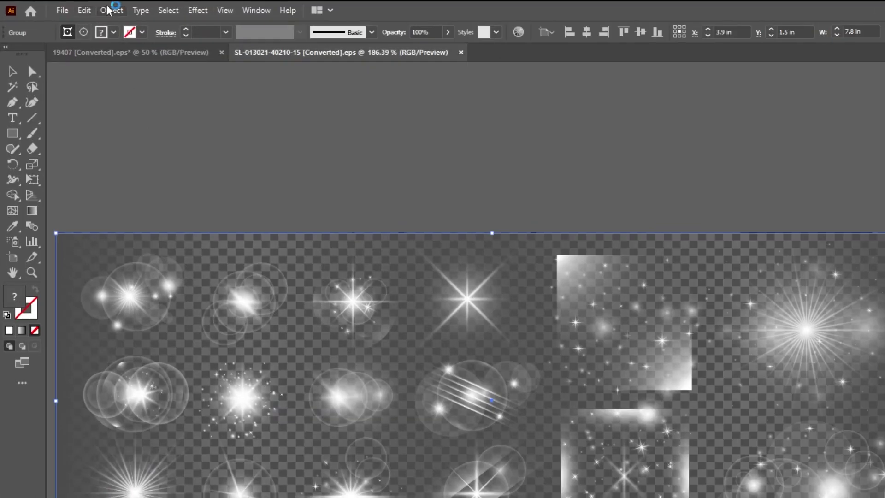
{"action": "left_click", "coordinate": [80, 6]}
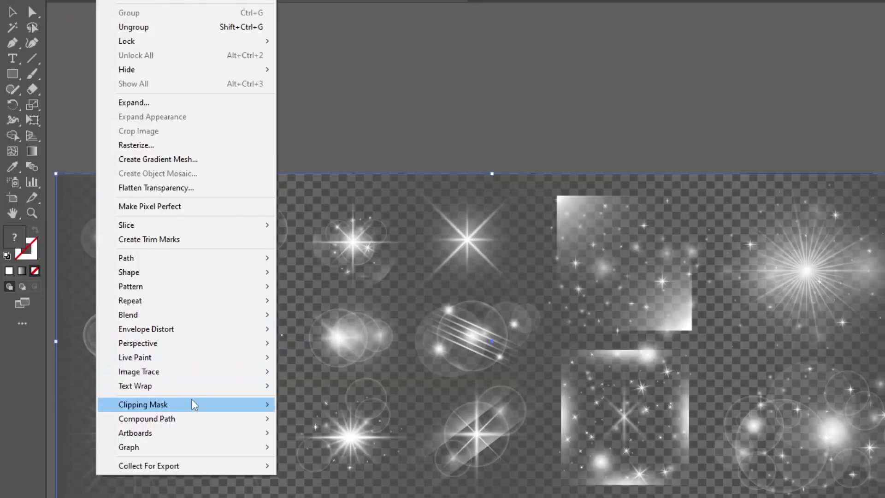
{"action": "mouse_move", "coordinate": [194, 465]}
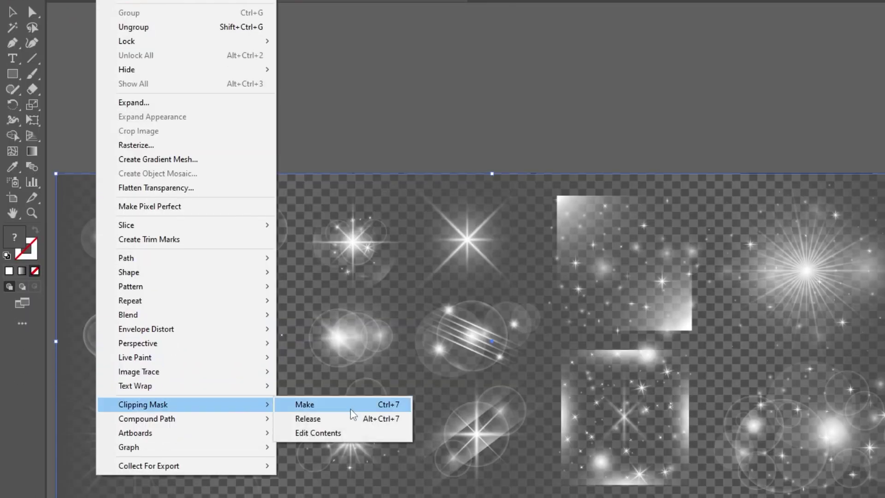
{"action": "left_click", "coordinate": [353, 420]}
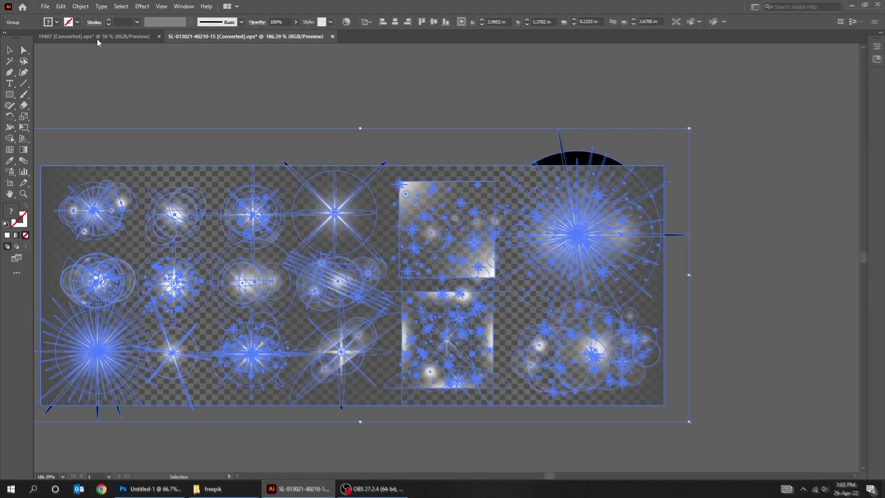
{"action": "left_click", "coordinate": [81, 6]}
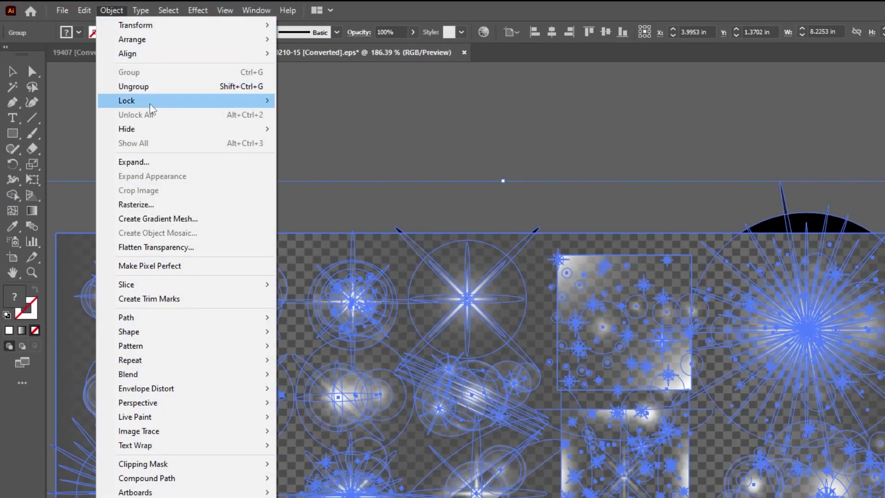
{"action": "left_click", "coordinate": [147, 87]}
Ungroup all the flare artwork again, then copy the lower-left starburst.
{"action": "left_click", "coordinate": [268, 134]}
{"action": "key", "text": "ctrl+a"}
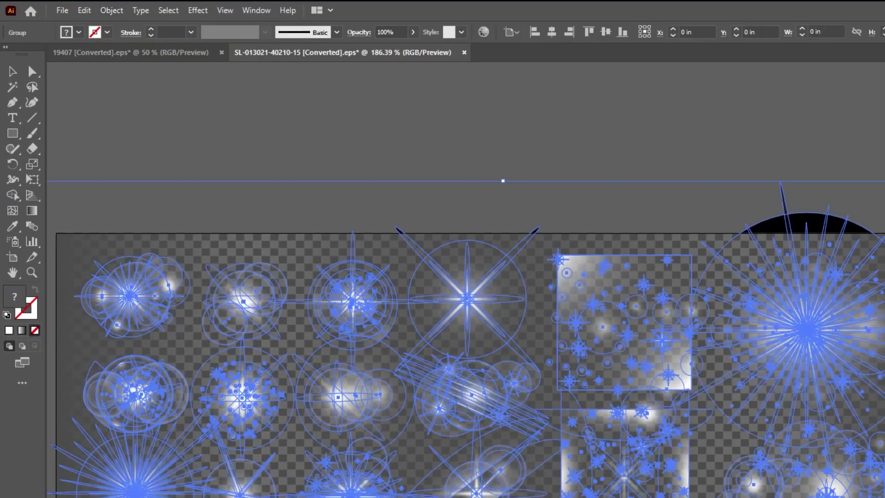
{"action": "left_click", "coordinate": [114, 10]}
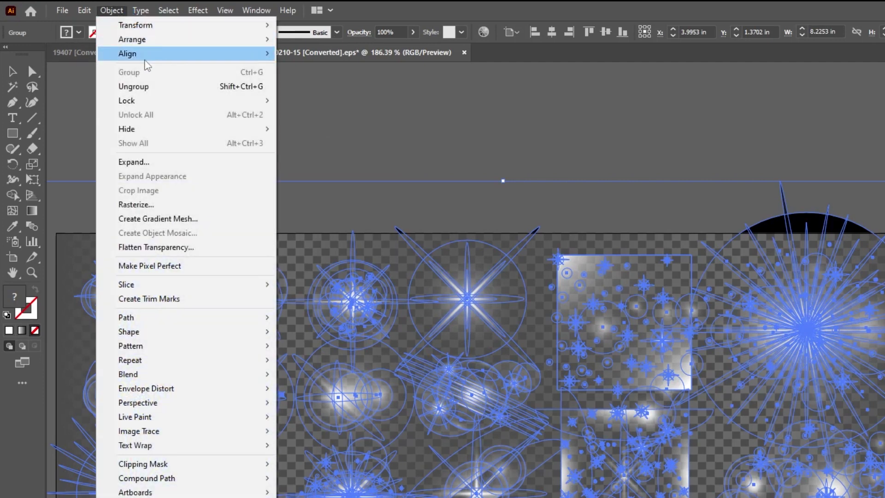
{"action": "left_click", "coordinate": [154, 87]}
{"action": "left_click", "coordinate": [235, 184]}
{"action": "left_click", "coordinate": [145, 496]}
{"action": "key", "text": "ctrl+c"}
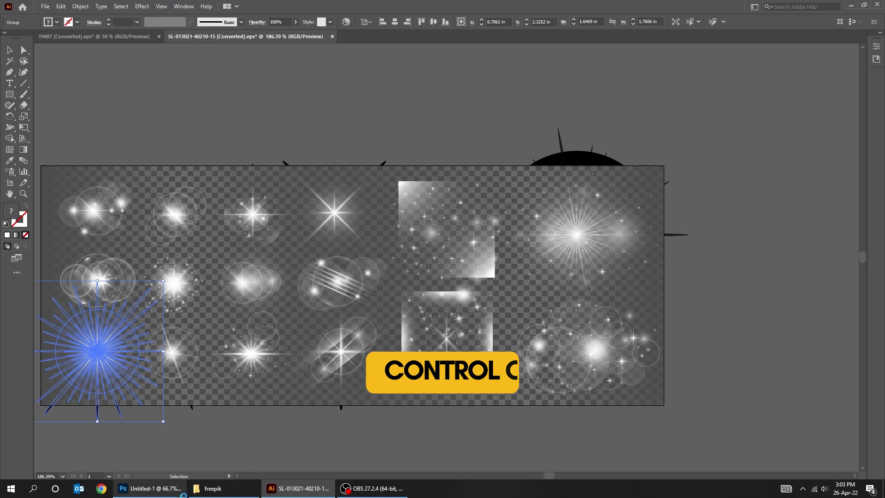
{"action": "left_click", "coordinate": [150, 488]}
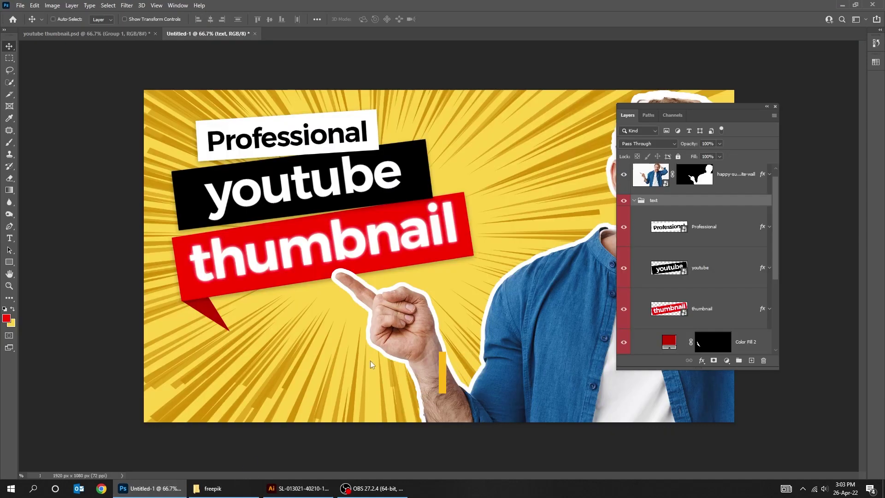
Paste the starburst above the man's layer as a smart object, enlarged at the fingertip.
{"action": "left_click", "coordinate": [636, 201]}
{"action": "left_click", "coordinate": [737, 185]}
{"action": "key", "text": "ctrl+v"}
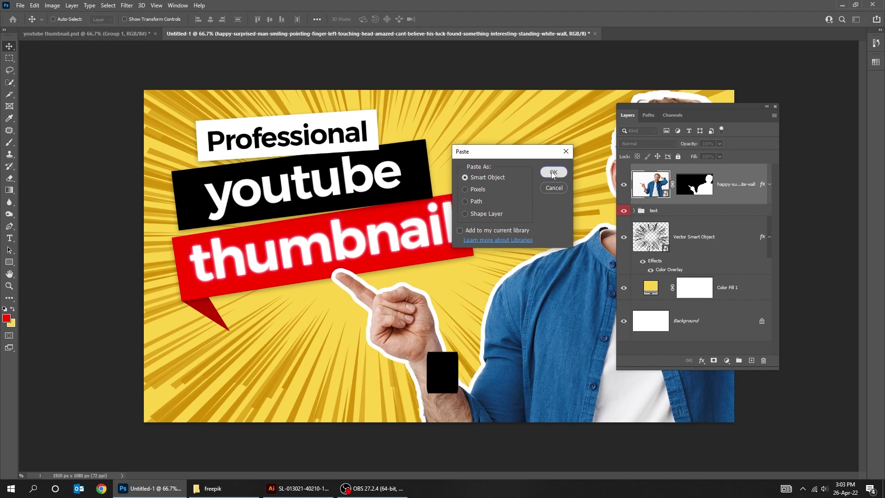
{"action": "left_click", "coordinate": [554, 170]}
{"action": "left_click_drag", "start_coordinate": [455, 276], "coordinate": [363, 269]}
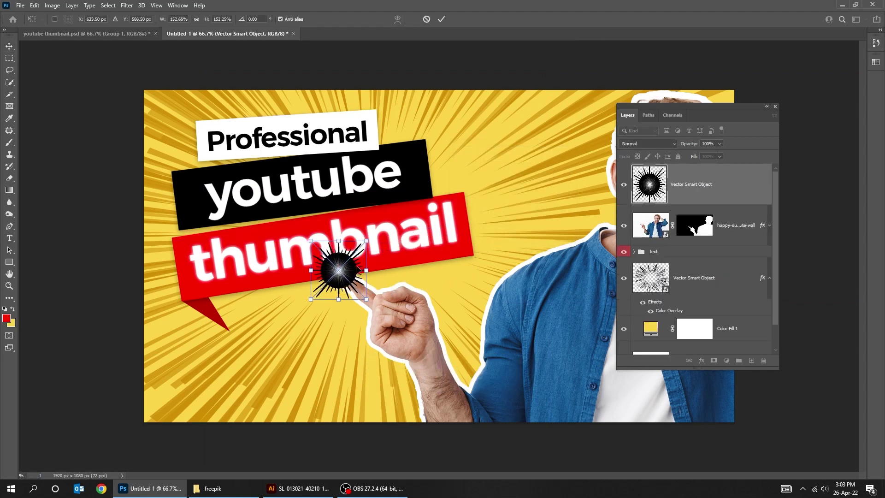
{"action": "key", "text": "Return"}
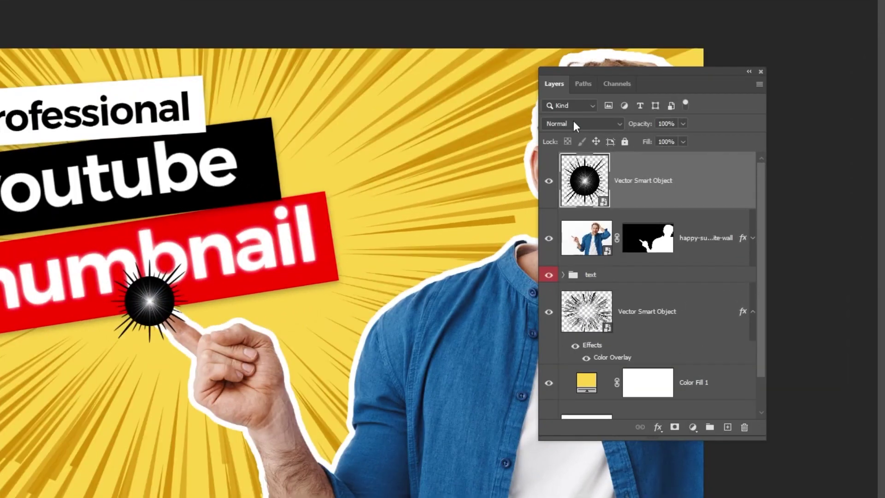
Set the starburst to Lighten blending and scale it to about 316%.
{"action": "left_click", "coordinate": [643, 142]}
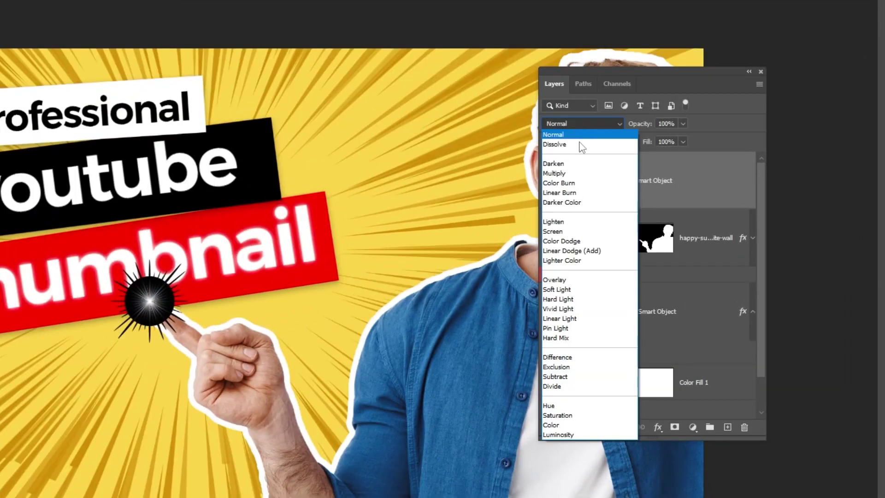
{"action": "left_click", "coordinate": [585, 224]}
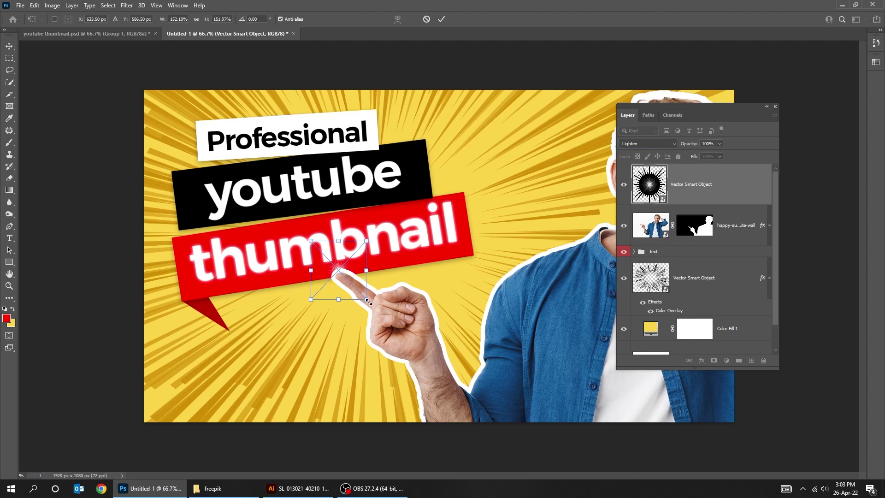
{"action": "left_click_drag", "start_coordinate": [368, 300], "coordinate": [413, 323]}
{"action": "key", "text": "Return"}
Duplicate the starburst onto the youtube label and move the Layers panel off the man's face.
{"action": "key", "text": "shift+Tab"}
{"action": "key", "text": "Tab"}
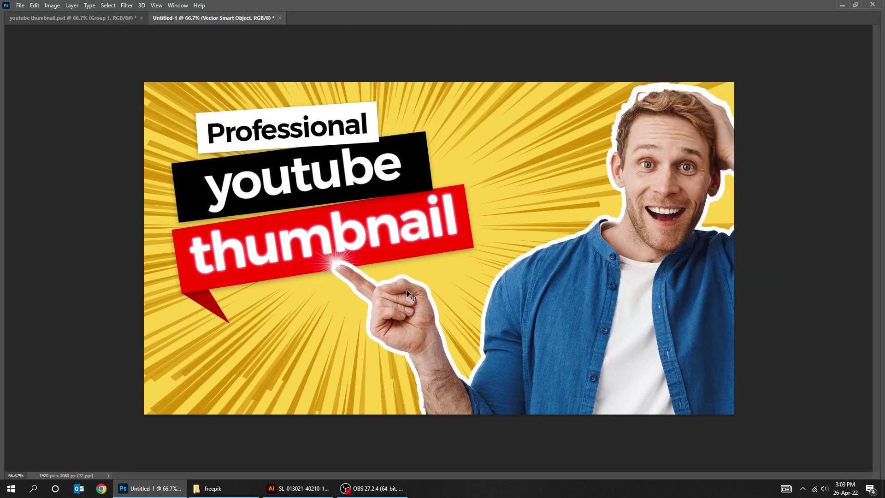
{"action": "left_click_drag", "start_coordinate": [408, 297], "coordinate": [258, 211]}
{"action": "key", "text": "Tab"}
{"action": "left_click", "coordinate": [726, 277]}
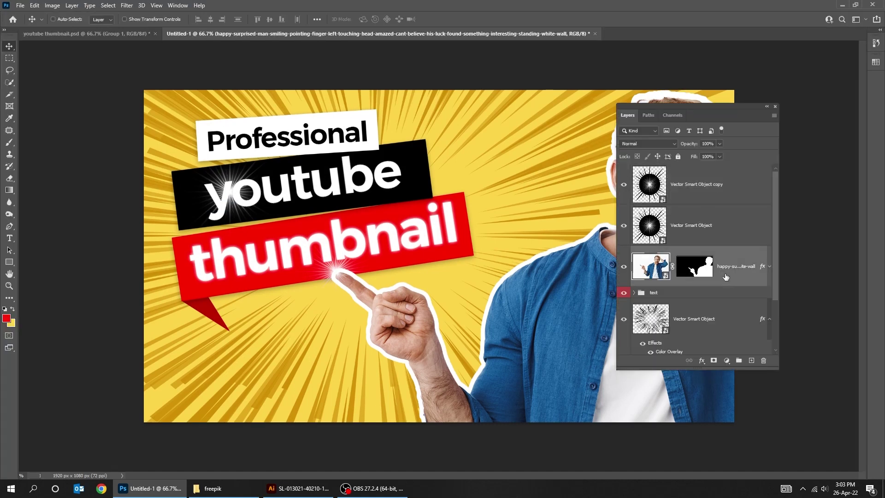
{"action": "left_click_drag", "start_coordinate": [726, 109], "coordinate": [218, 89]}
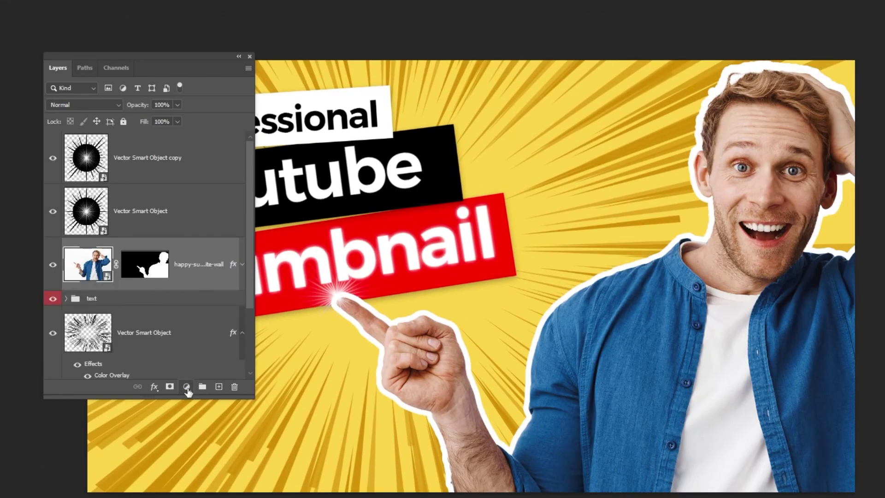
Add a Hue/Saturation adjustment clipped to the man's photo with Saturation at +100.
{"action": "left_click", "coordinate": [221, 341]}
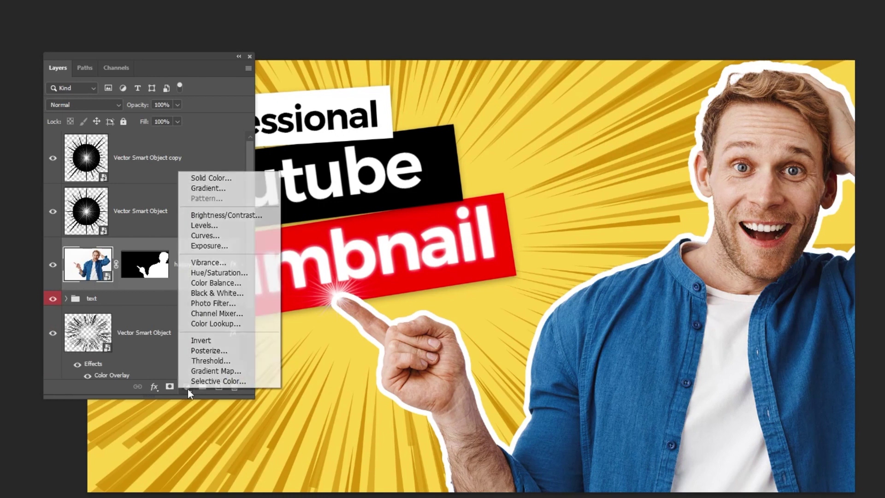
{"action": "left_click", "coordinate": [219, 272]}
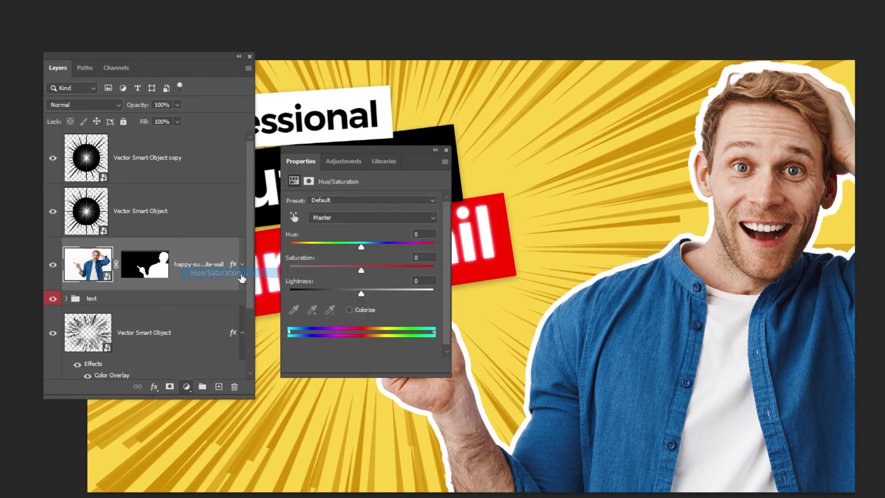
{"action": "left_click", "coordinate": [360, 366]}
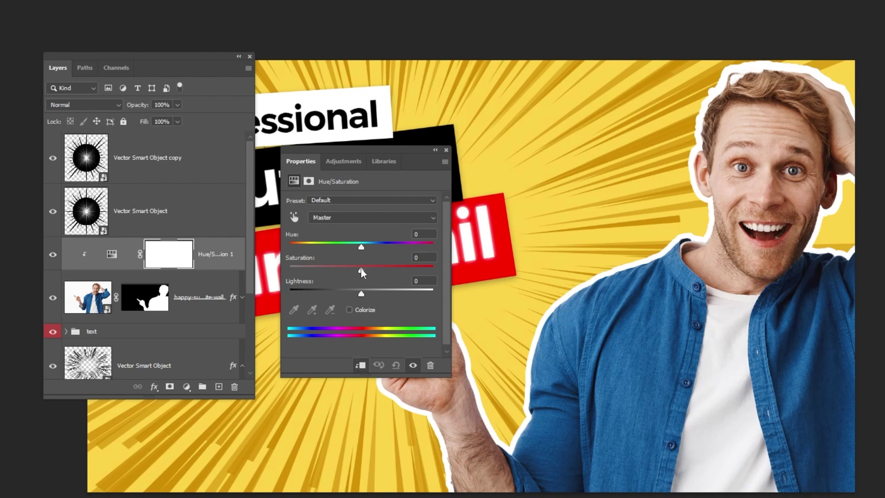
{"action": "left_click_drag", "start_coordinate": [361, 270], "coordinate": [450, 271]}
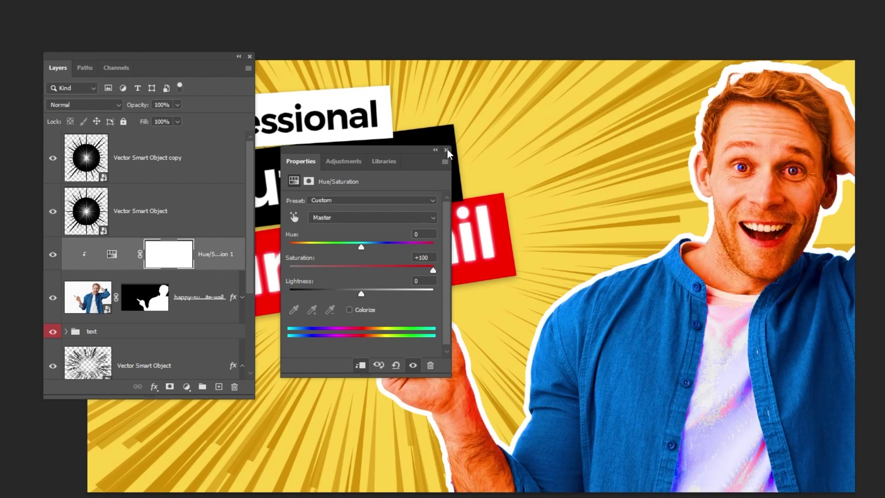
{"action": "left_click", "coordinate": [446, 151]}
Set the adjustment to Color Burn blending with 12% fill.
{"action": "left_click", "coordinate": [100, 105]}
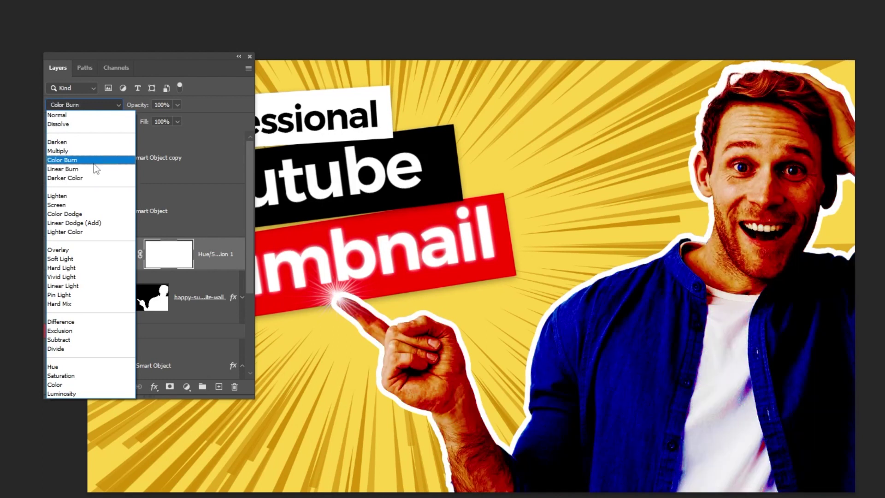
{"action": "left_click", "coordinate": [93, 161]}
{"action": "left_click", "coordinate": [178, 122]}
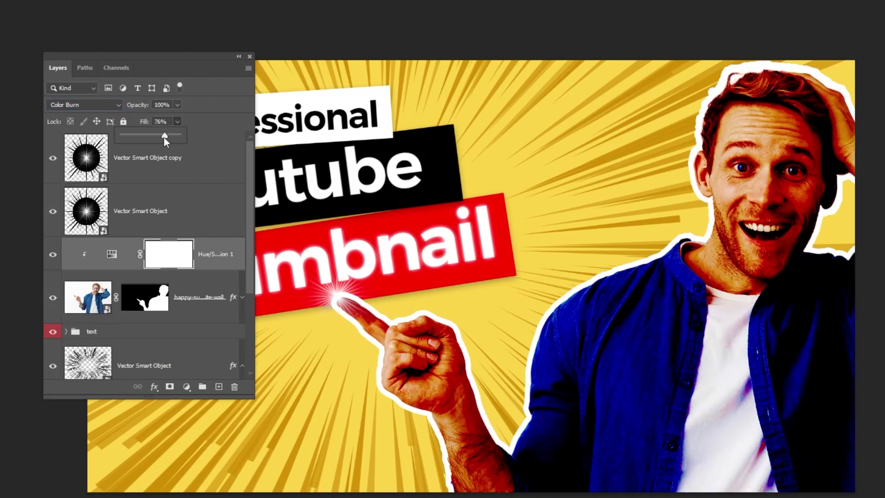
{"action": "left_click_drag", "start_coordinate": [145, 137], "coordinate": [145, 137]}
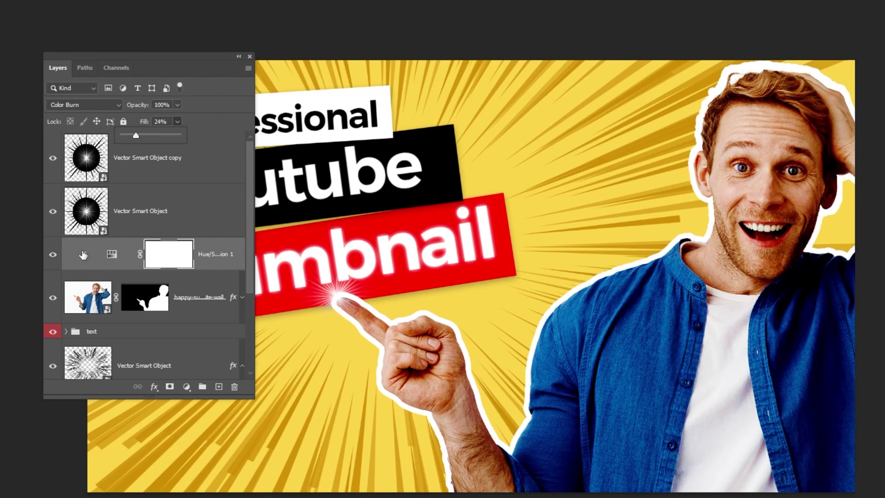
{"action": "left_click", "coordinate": [53, 255]}
{"action": "left_click", "coordinate": [53, 255]}
{"action": "left_click", "coordinate": [177, 122]}
{"action": "left_click_drag", "start_coordinate": [173, 134], "coordinate": [171, 133]}
Duplicate the adjustment and set the copy to Color Dodge at 10% fill.
{"action": "left_click", "coordinate": [218, 266]}
{"action": "left_click_drag", "start_coordinate": [218, 262], "coordinate": [220, 387]}
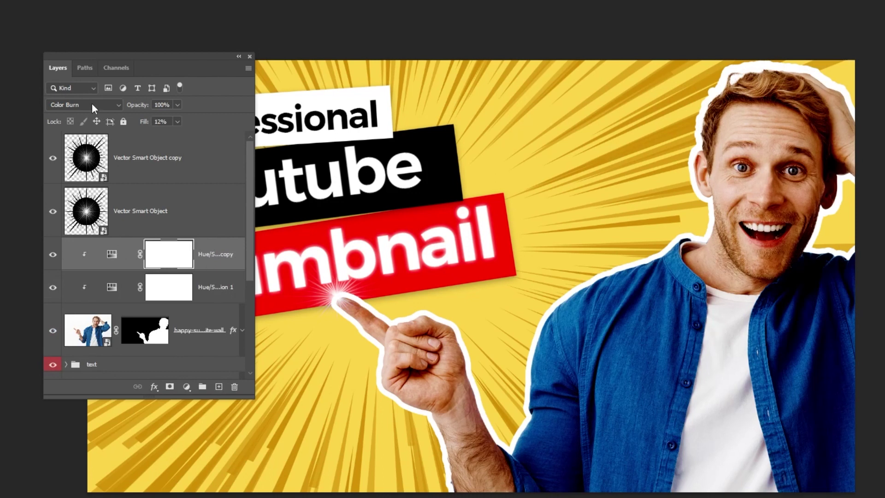
{"action": "left_click", "coordinate": [93, 104]}
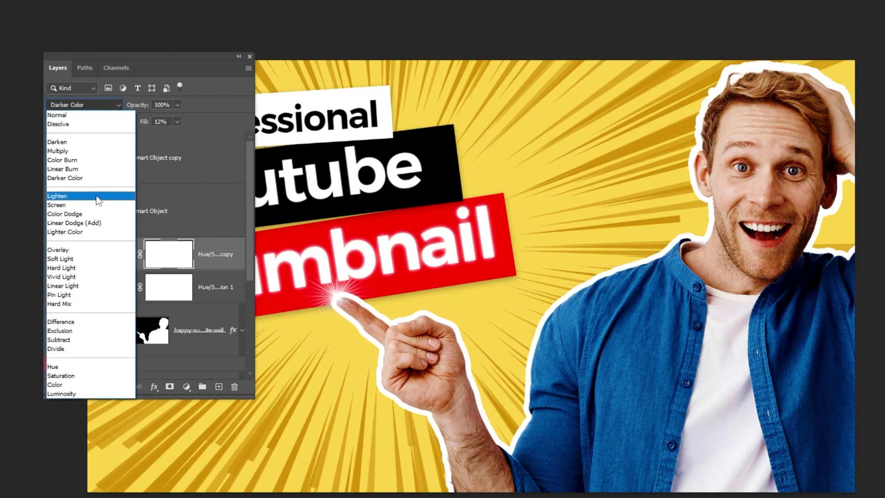
{"action": "left_click", "coordinate": [99, 214]}
{"action": "left_click", "coordinate": [177, 122]}
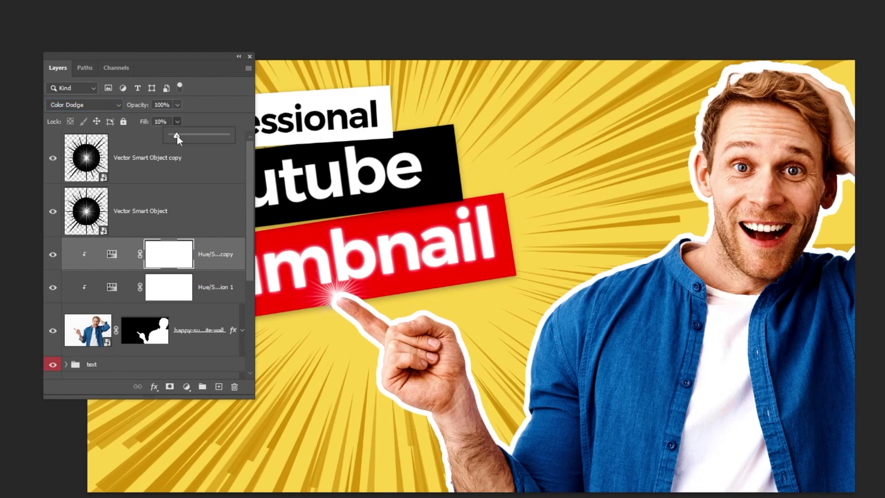
{"action": "left_click", "coordinate": [53, 254]}
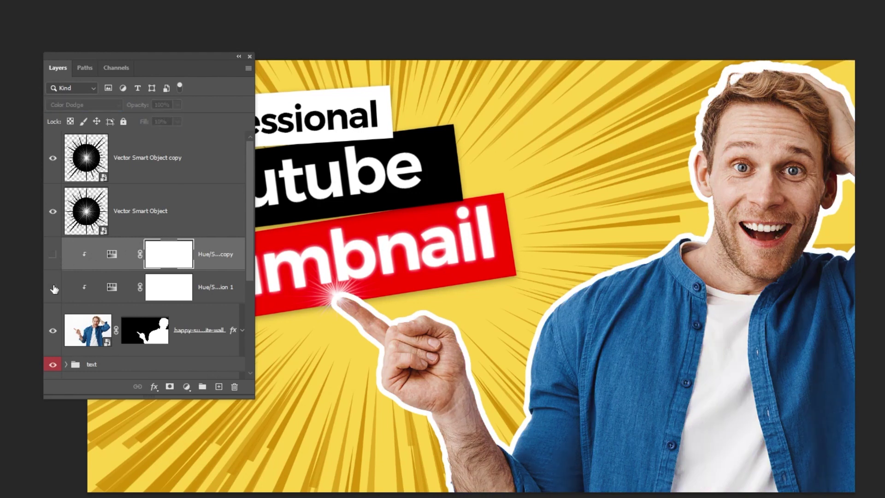
{"action": "left_click", "coordinate": [53, 254]}
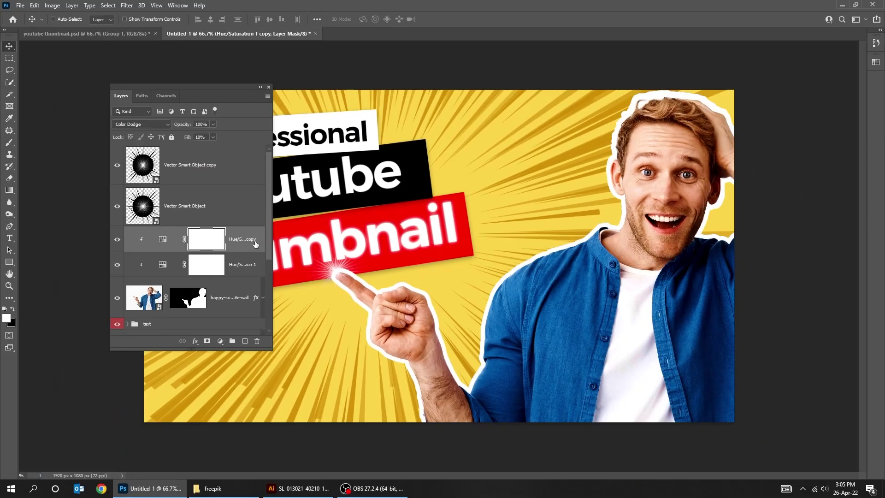
Group the man's photo and both Hue/Saturation layers as 'image' and color-tag it Yellow.
{"action": "left_click", "coordinate": [242, 298], "text": "shift"}
{"action": "key", "text": "ctrl+g"}
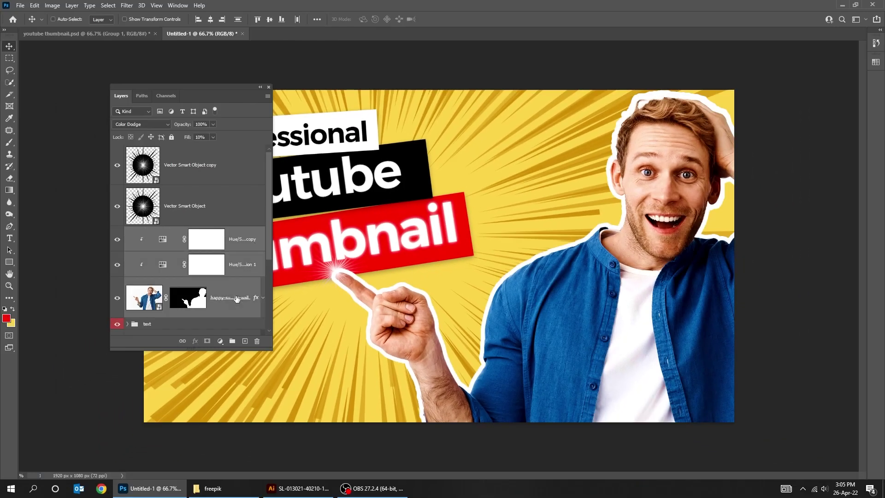
{"action": "double_click", "coordinate": [151, 232]}
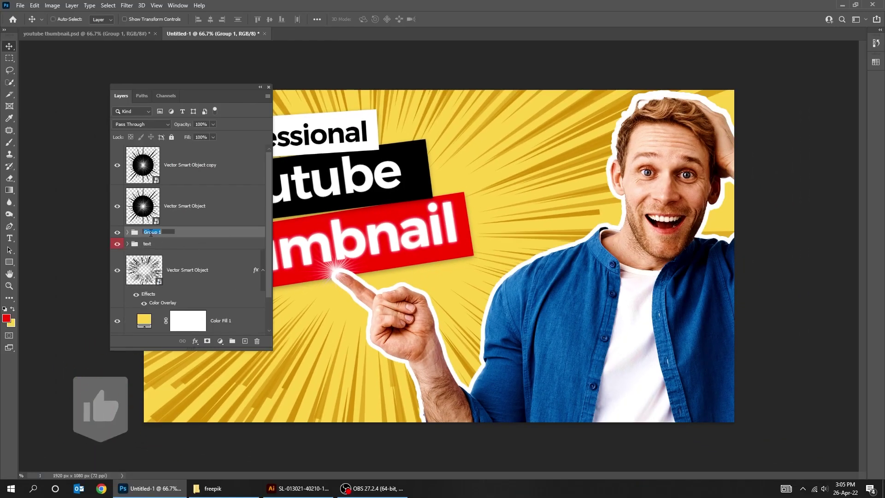
{"action": "type", "text": "image"}
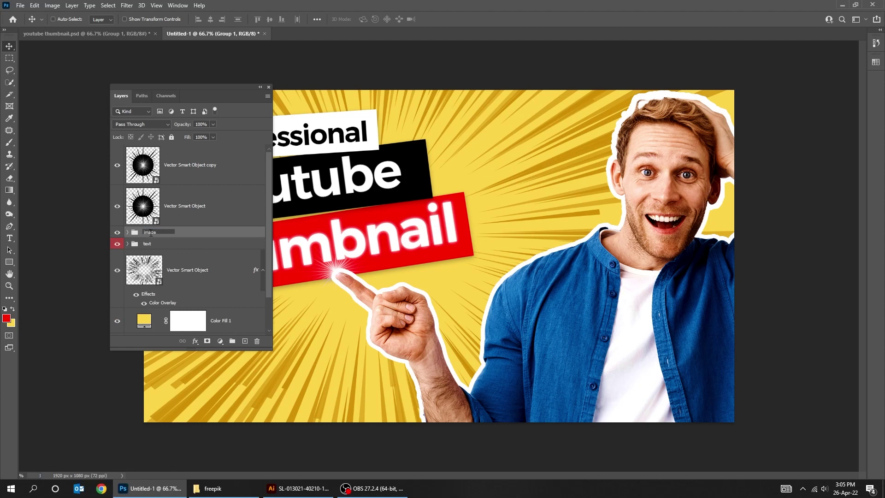
{"action": "key", "text": "Return"}
{"action": "right_click", "coordinate": [165, 235]}
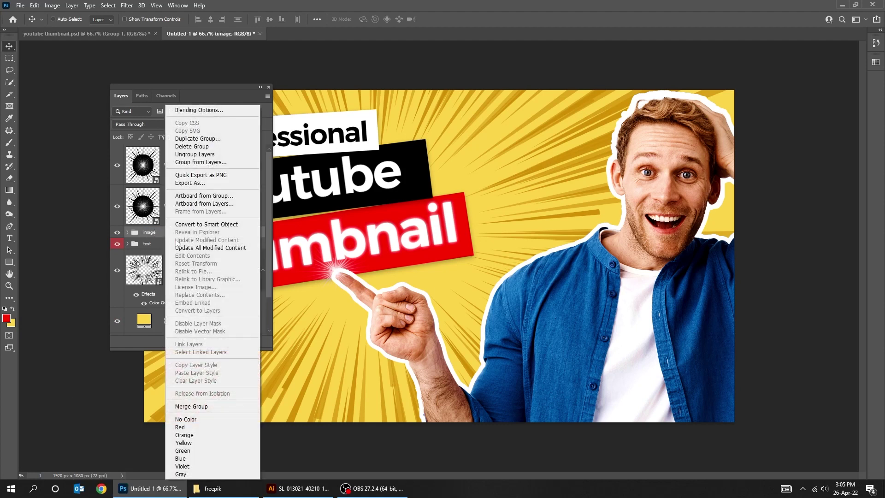
{"action": "left_click", "coordinate": [193, 442]}
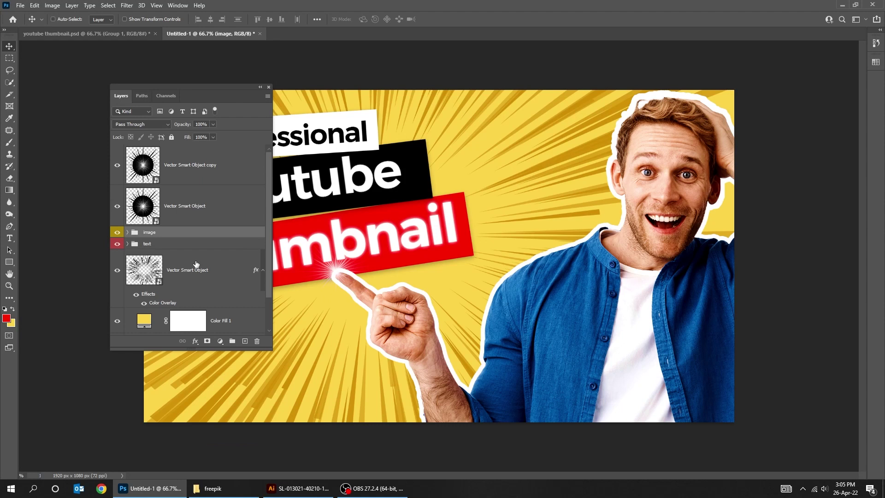
{"action": "left_click", "coordinate": [263, 270]}
{"action": "left_click_drag", "start_coordinate": [202, 87], "coordinate": [749, 80]}
Apply a 7-pixel Gaussian Blur smart filter to the zoom-line background smart object.
{"action": "left_click", "coordinate": [740, 264]}
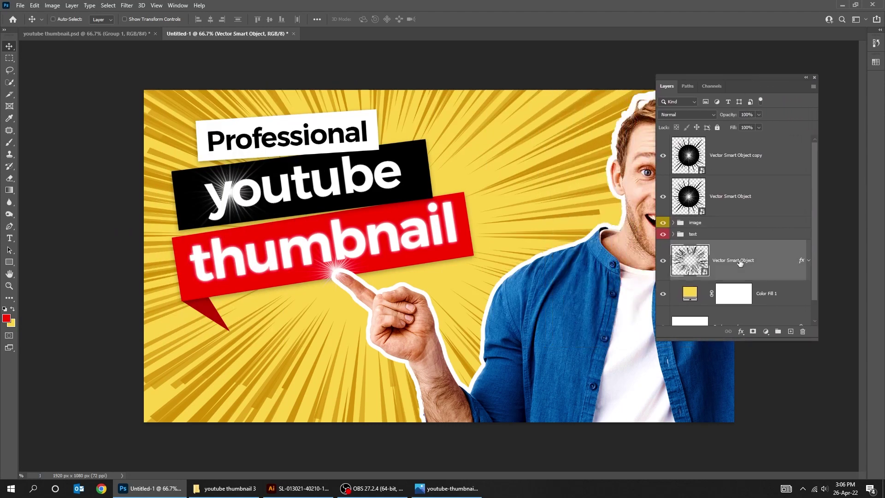
{"action": "left_click_drag", "start_coordinate": [712, 77], "coordinate": [743, 73]}
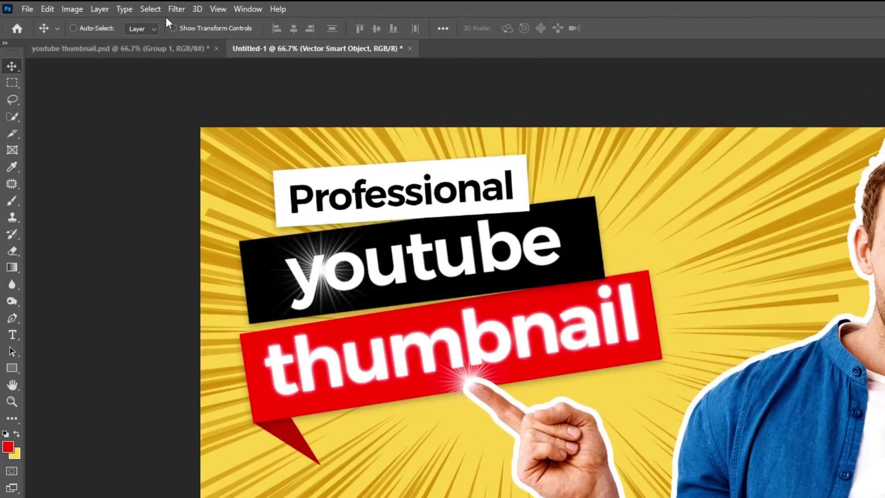
{"action": "left_click", "coordinate": [174, 8]}
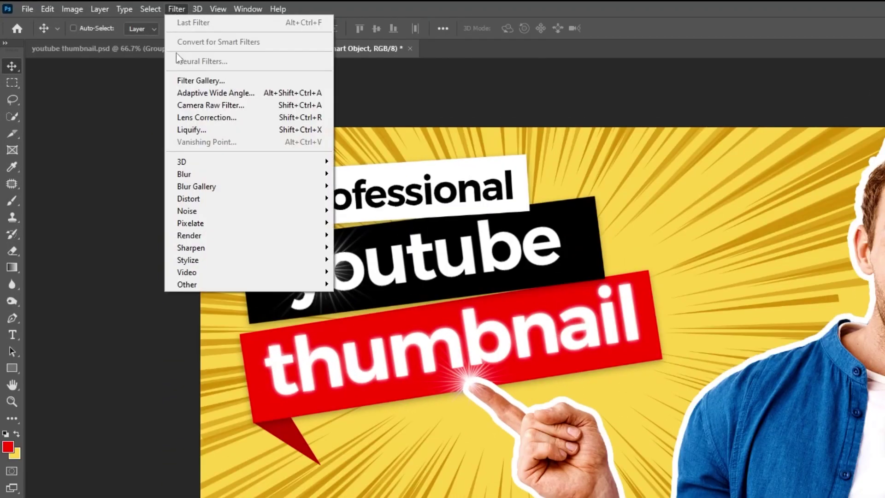
{"action": "mouse_move", "coordinate": [198, 175]}
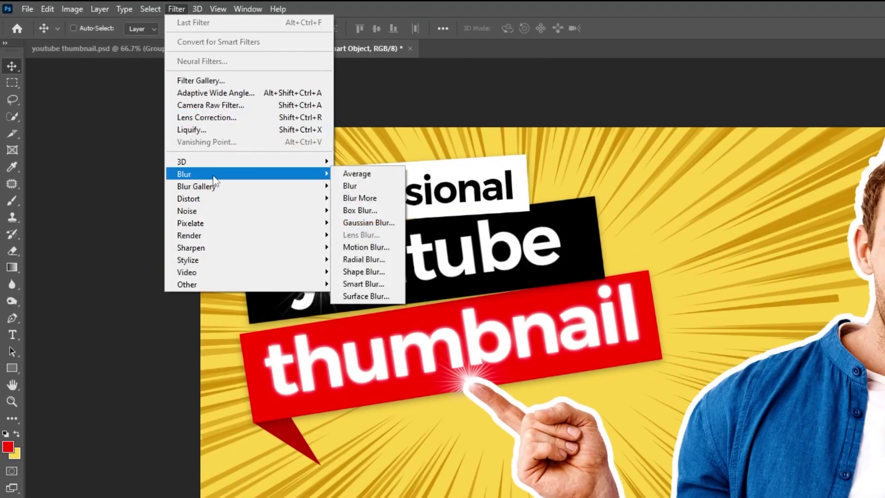
{"action": "left_click", "coordinate": [387, 224]}
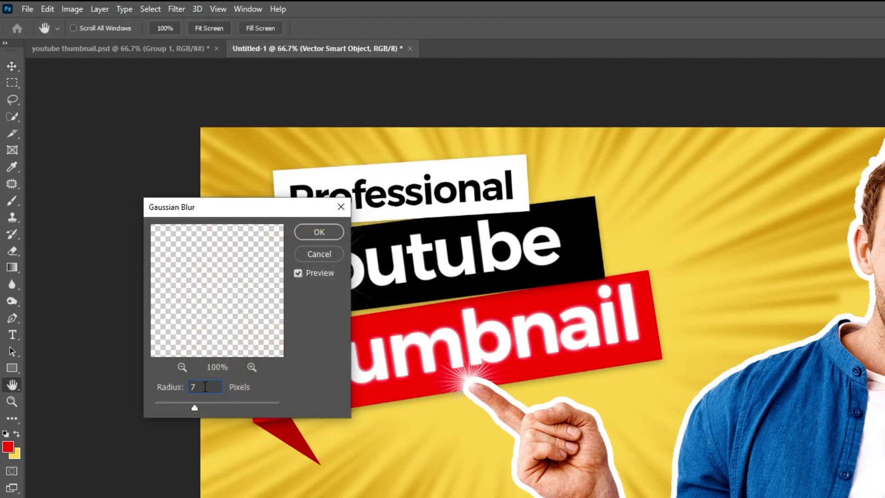
{"action": "left_click", "coordinate": [342, 239]}
{"action": "scroll", "coordinate": [716, 293], "scroll_direction": "down", "scroll_amount": 2}
{"action": "key", "text": "Tab"}
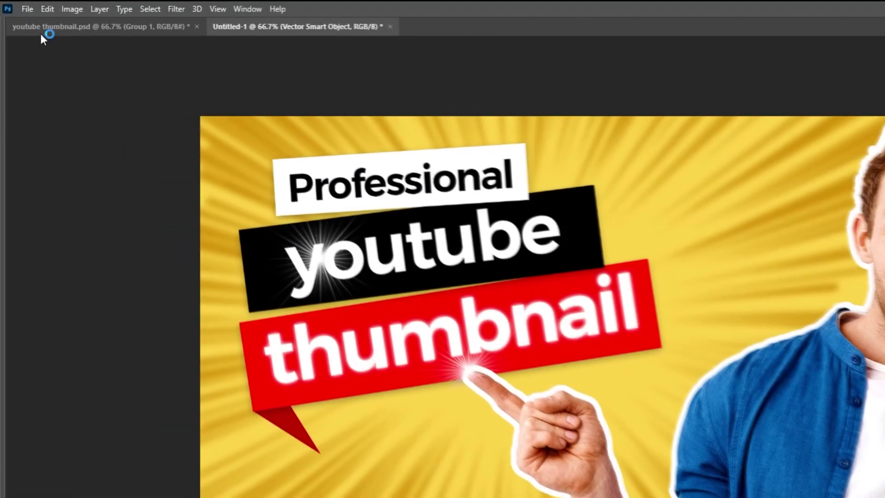
Open Save for Web (Legacy) with JPEG format at Maximum quality 100.
{"action": "left_click", "coordinate": [20, 5]}
{"action": "mouse_move", "coordinate": [67, 198]}
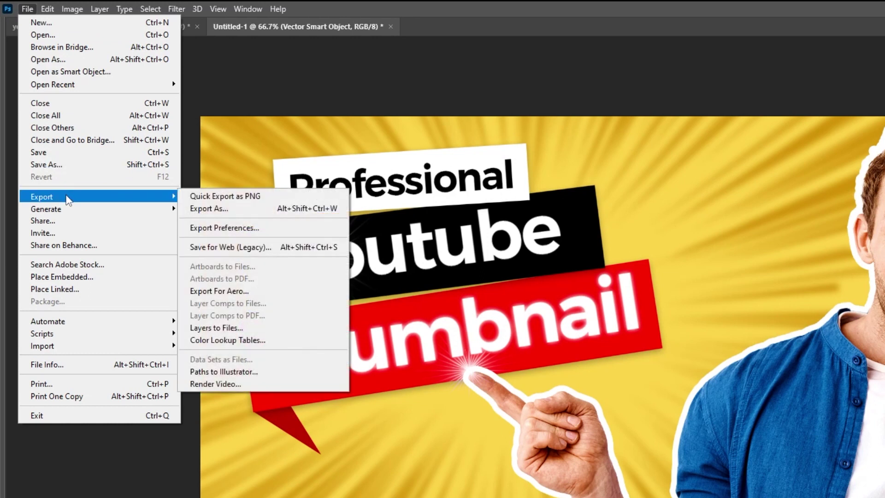
{"action": "left_click", "coordinate": [234, 246]}
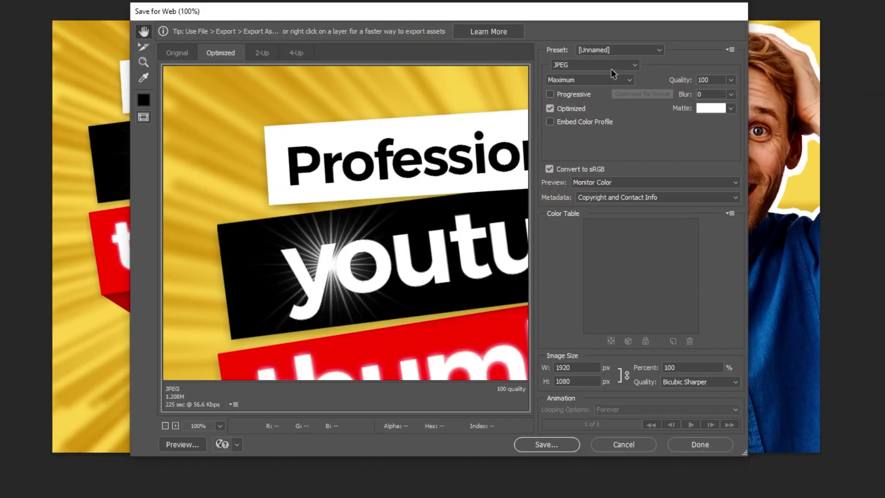
{"action": "left_click", "coordinate": [803, 167]}
{"action": "left_click", "coordinate": [610, 67]}
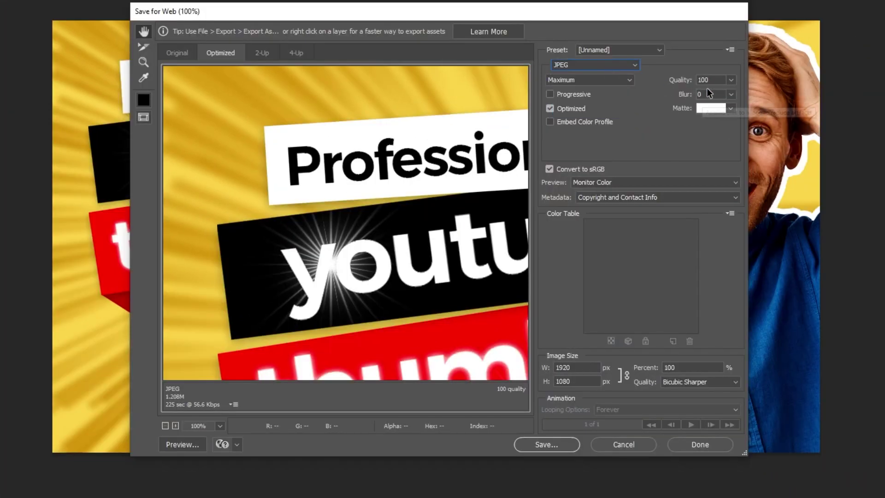